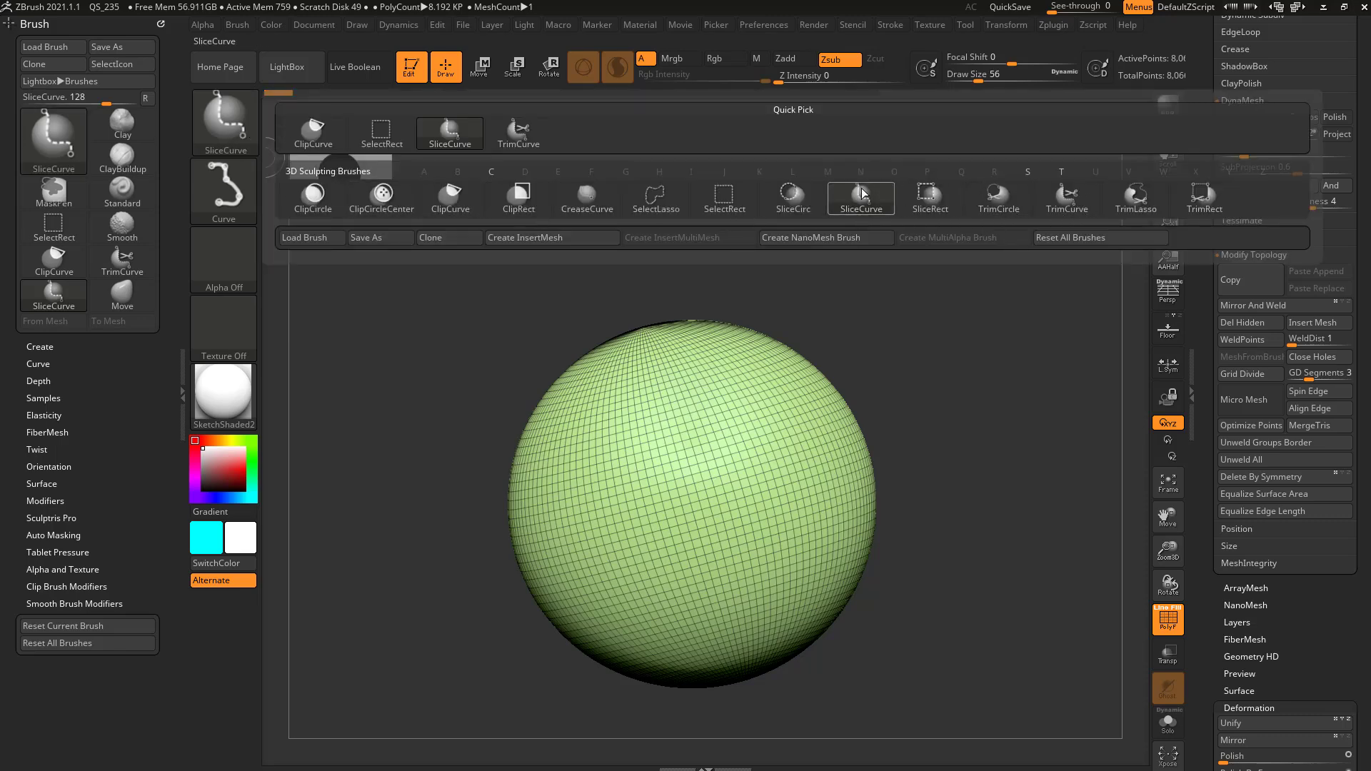
Step: Compare the stroke types of the ClipCircle and ClipCurve brushes
mouse_move(448, 206)
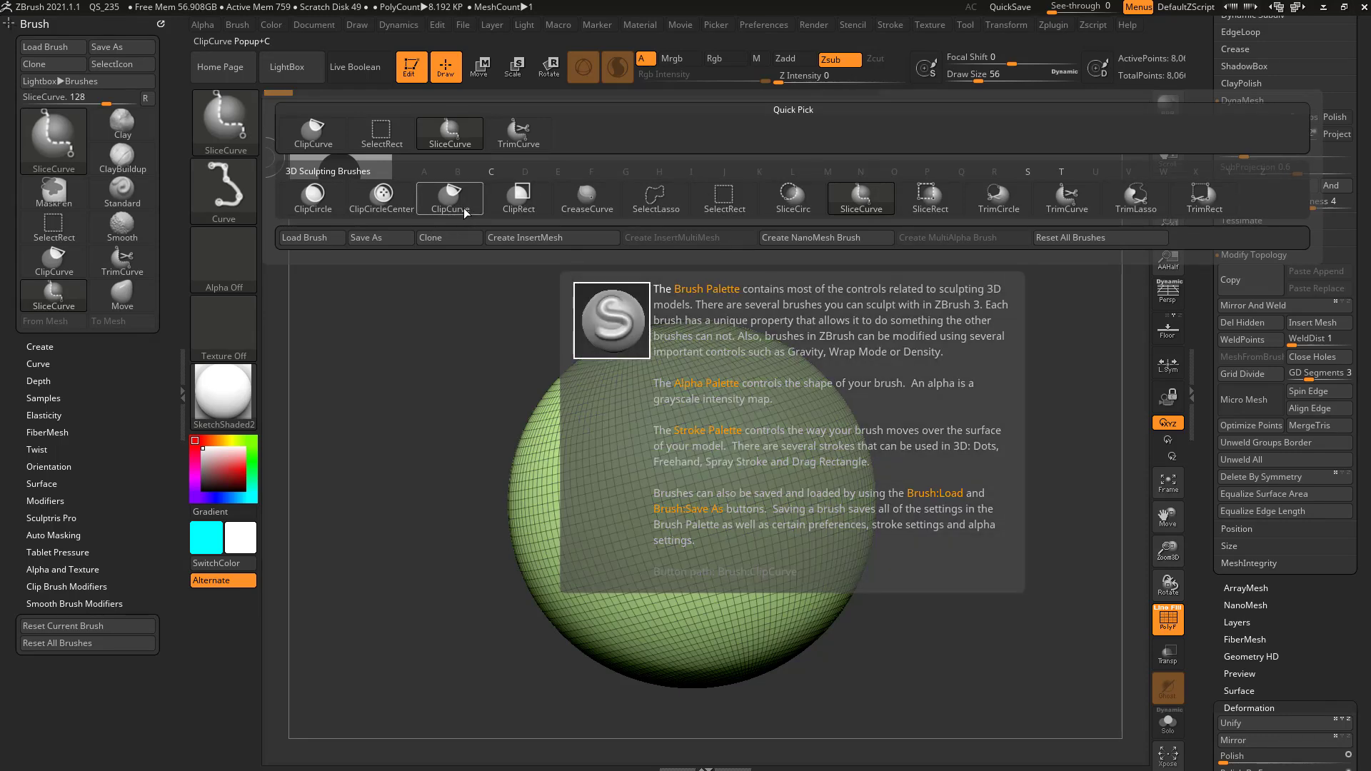
click(319, 207)
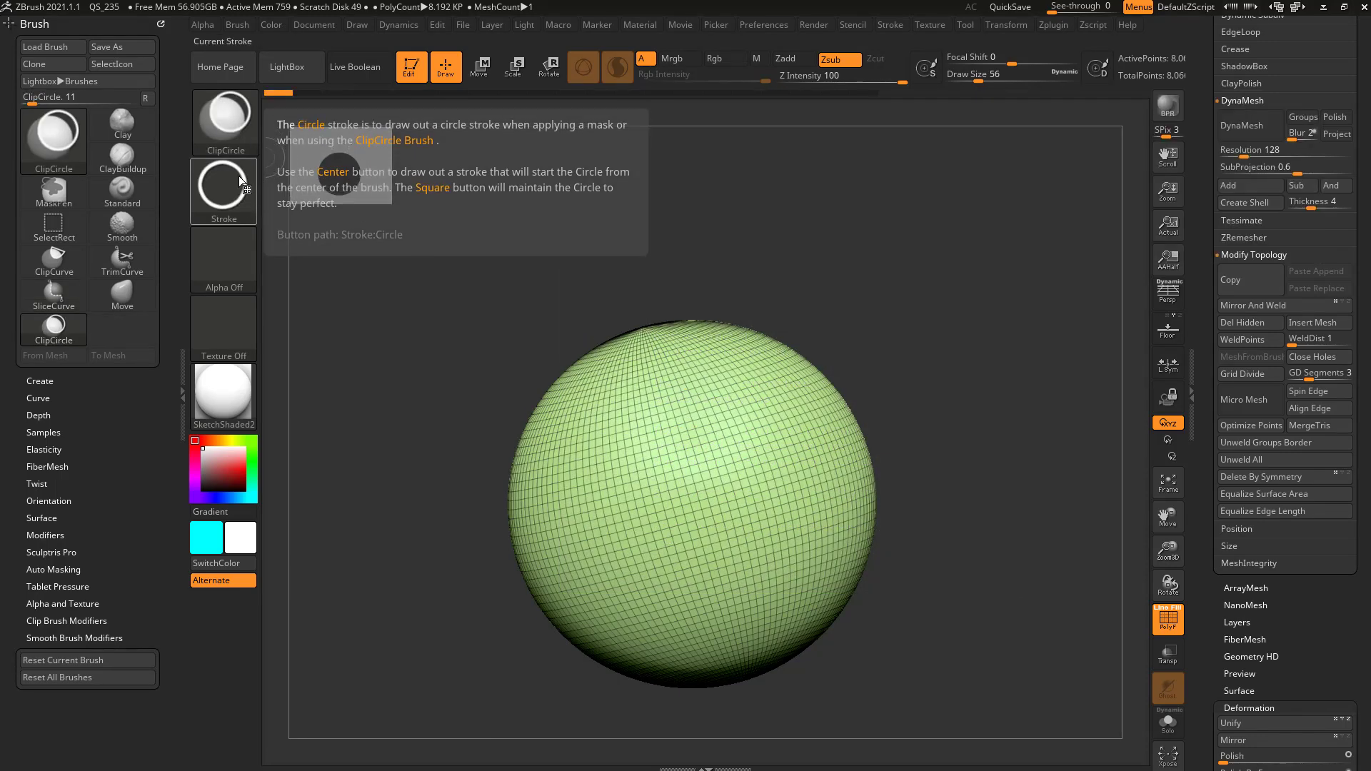
click(230, 129)
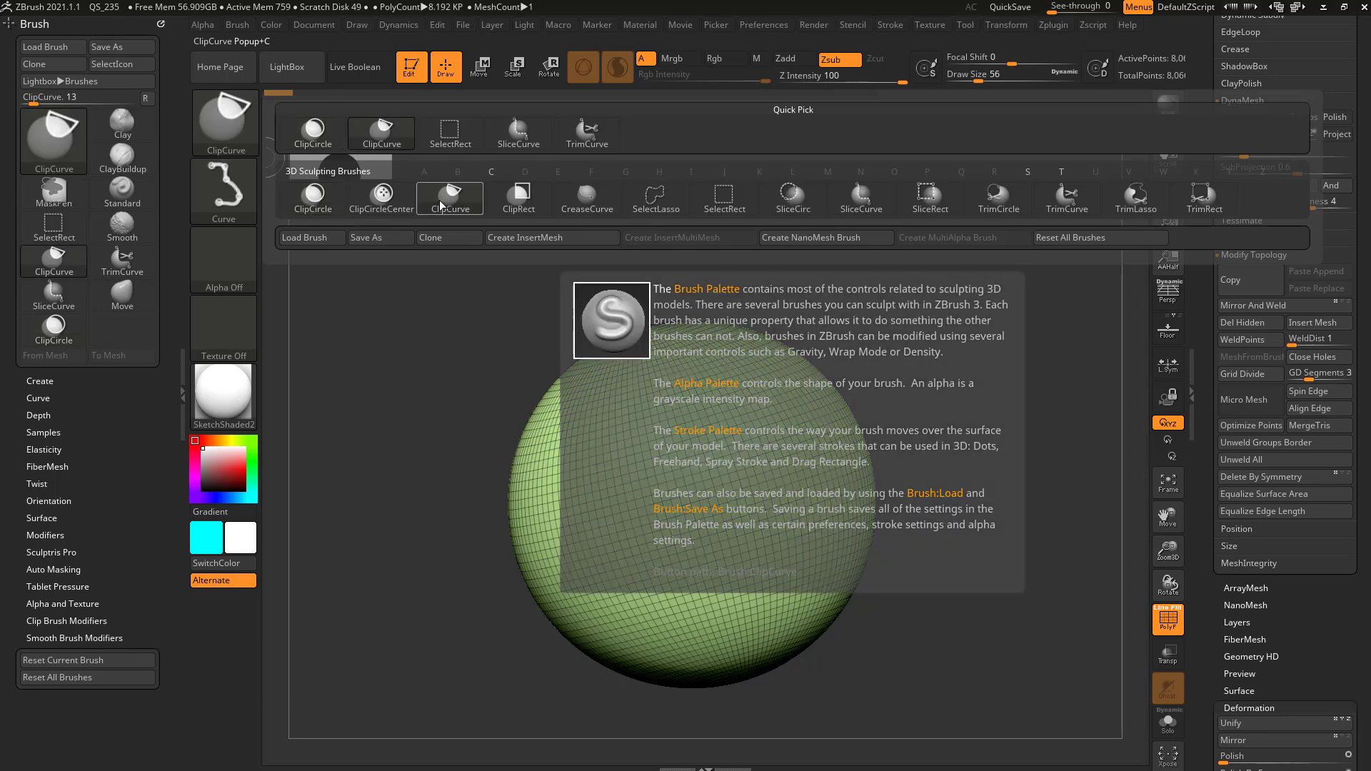
click(450, 197)
click(234, 186)
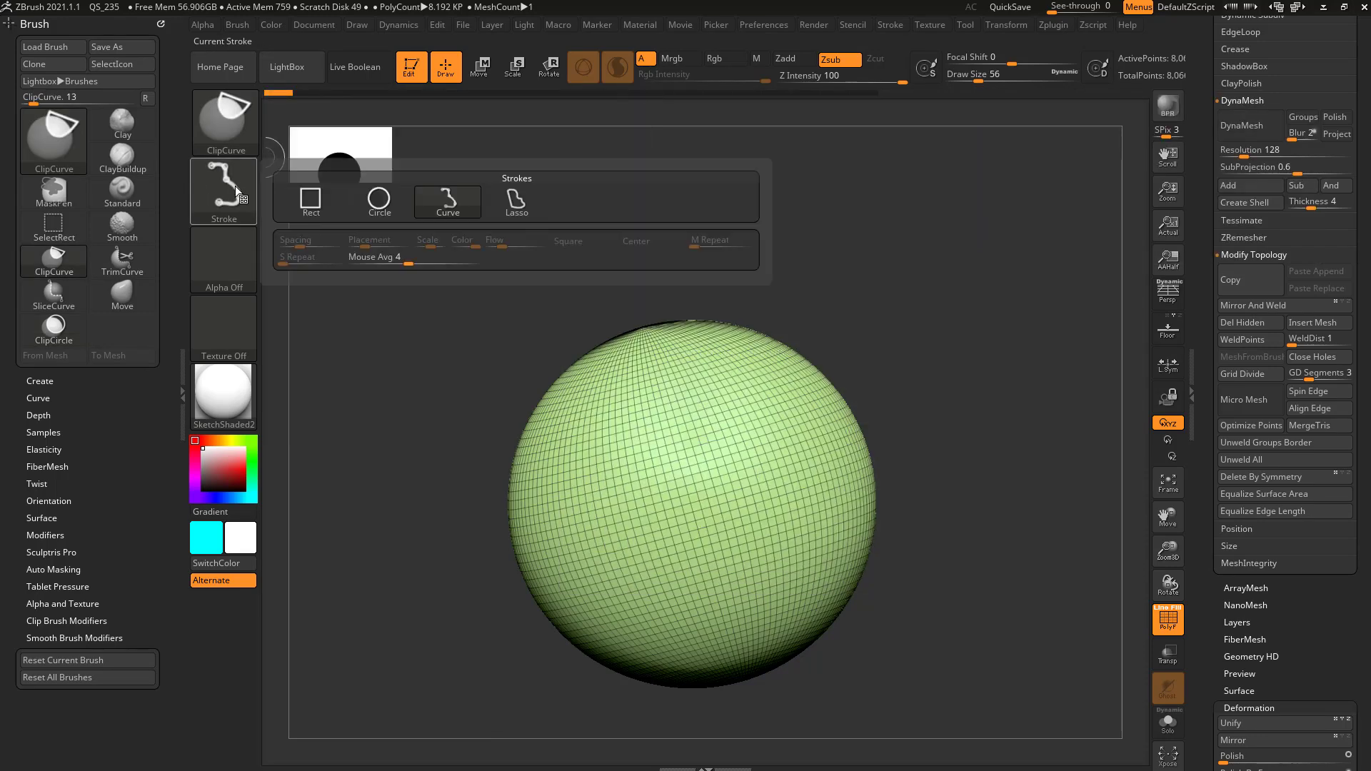
mouse_move(376, 208)
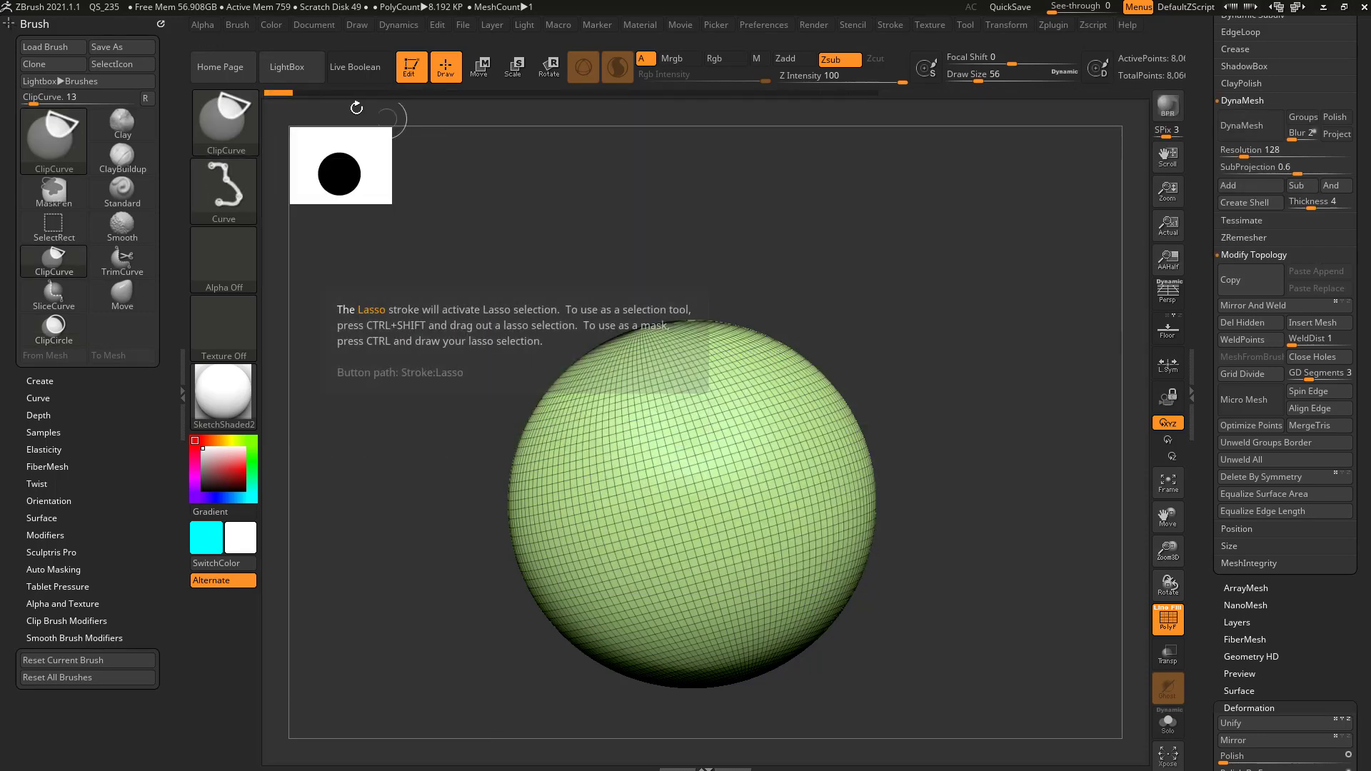
Step: Choose ClipCircle as the active clipping brush
click(237, 132)
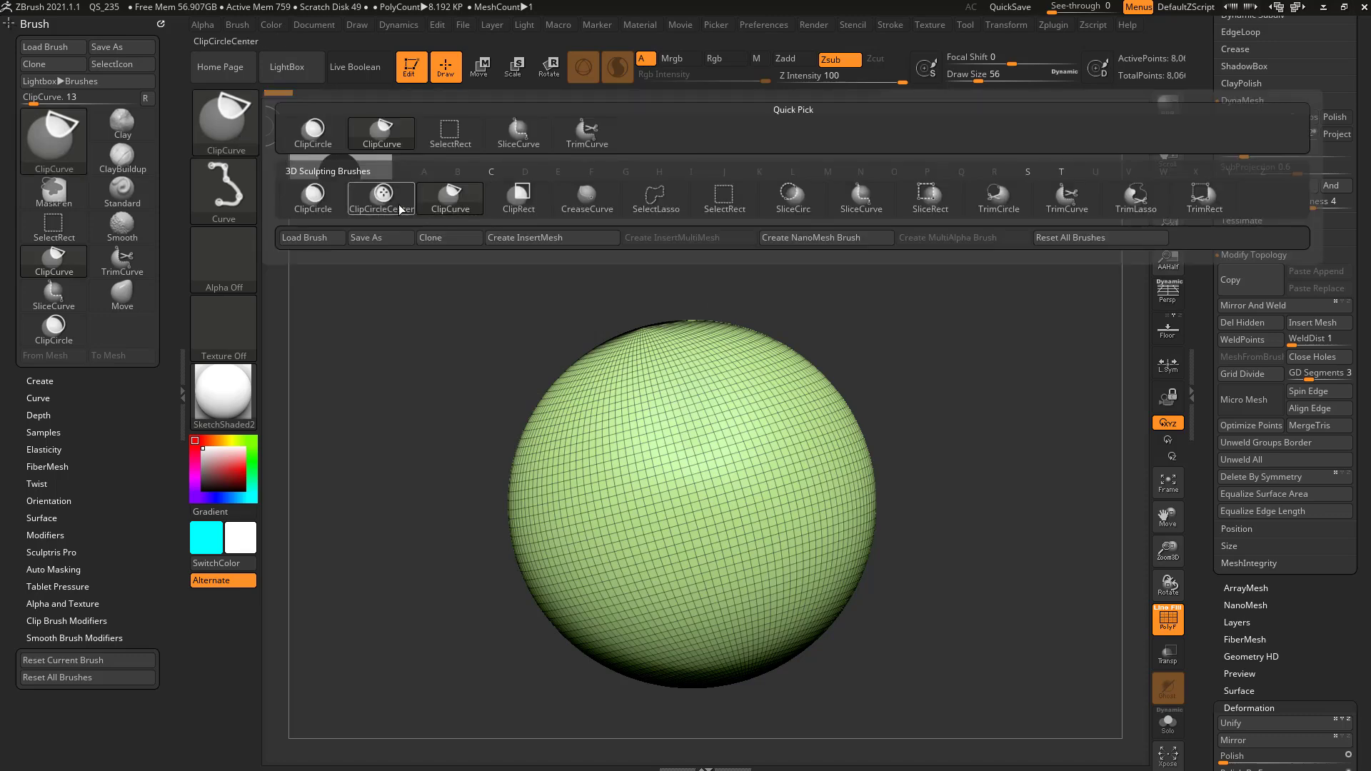
mouse_move(419, 212)
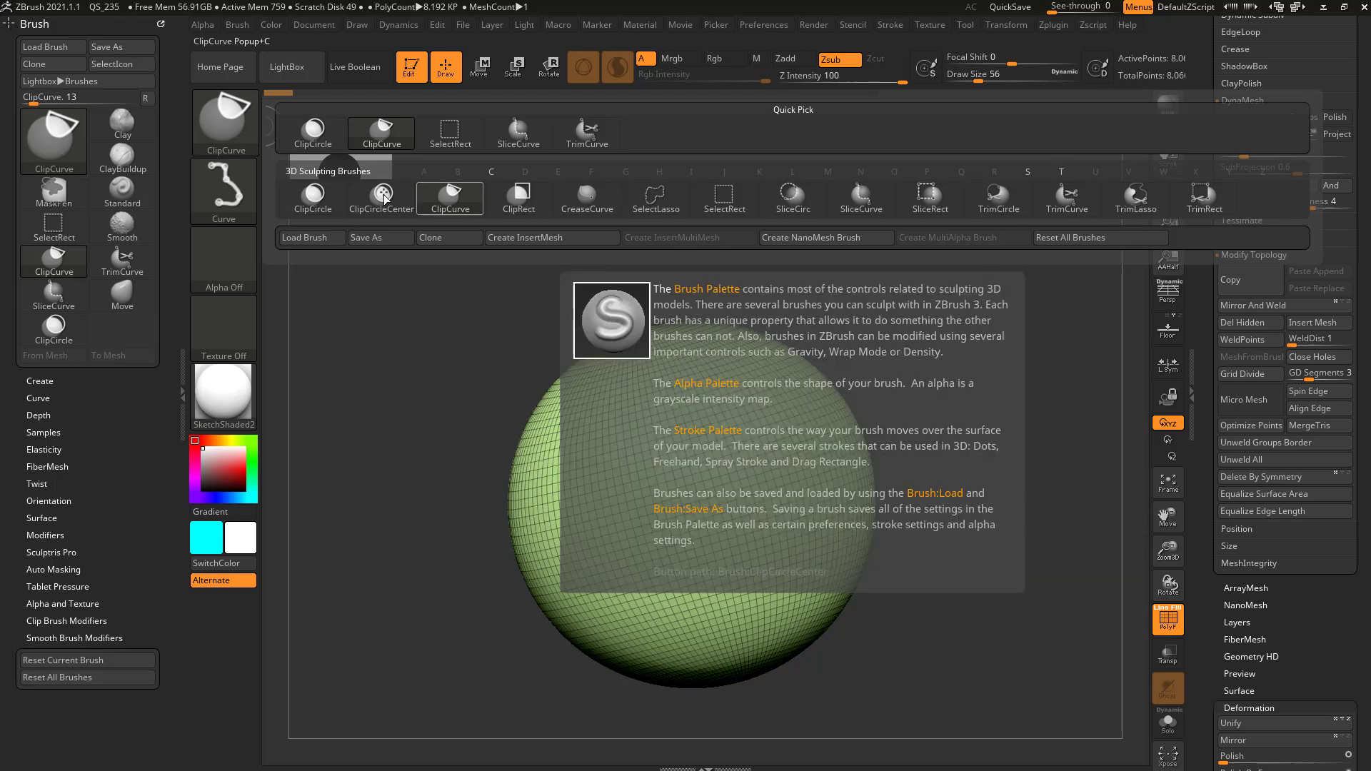
click(325, 202)
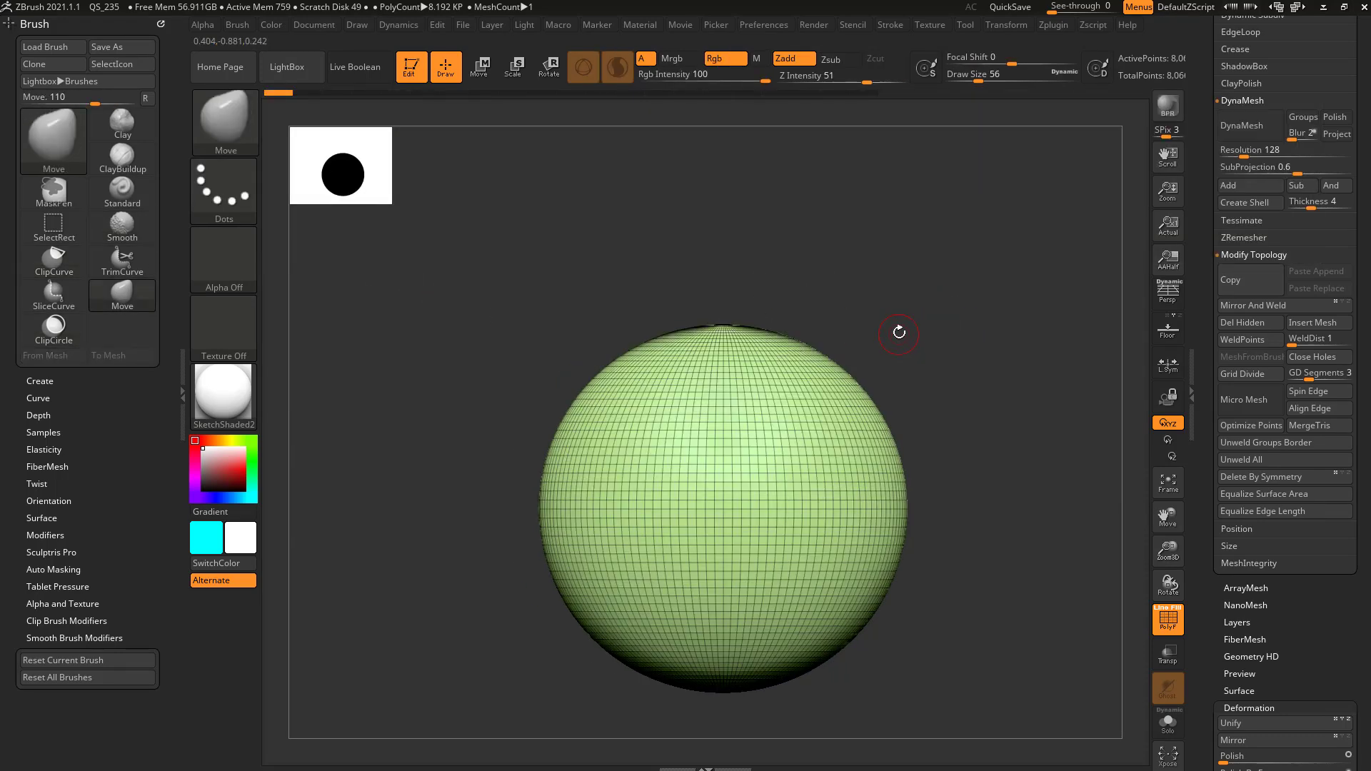
Step: Try clipping the sphere down to small circular areas near its upper-right edge with ClipCircle
ctrl+shift+drag(855, 433, 879, 464)
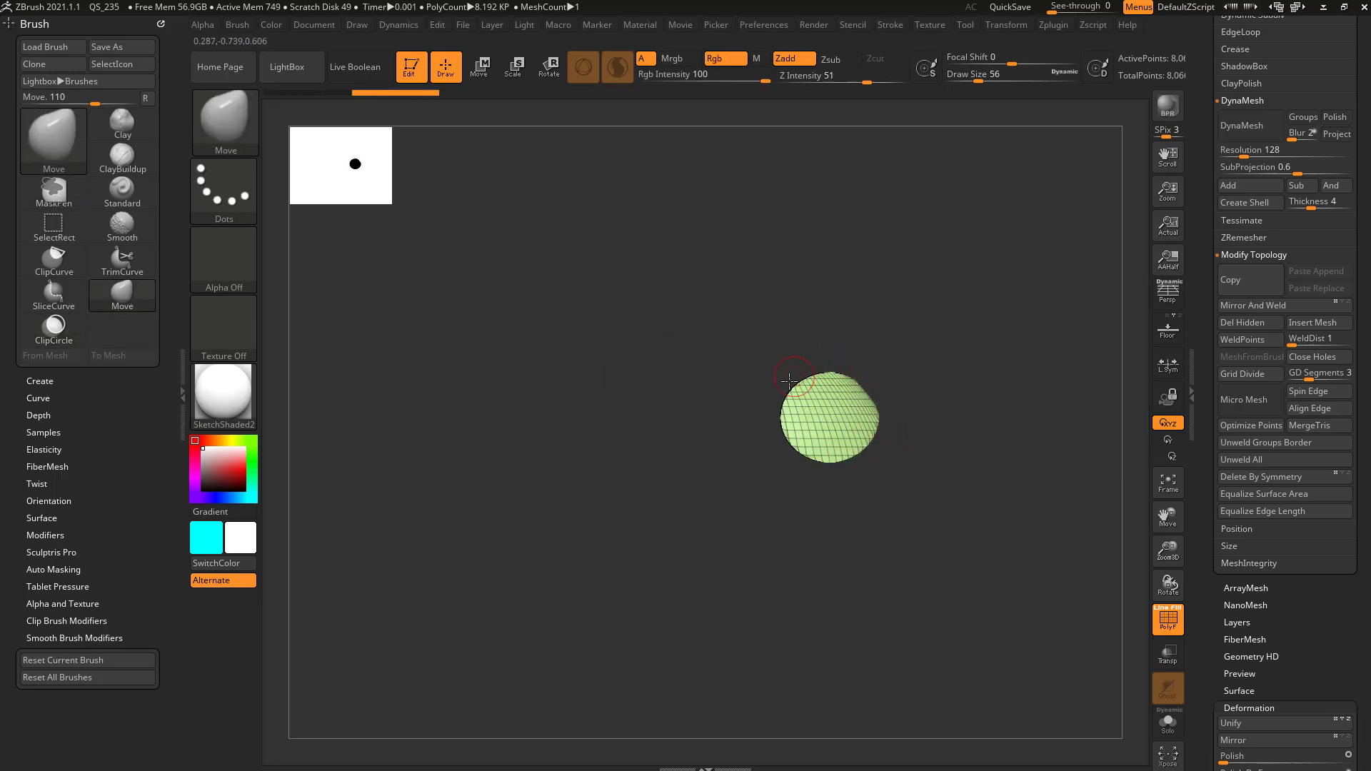
key(ctrl+shift)
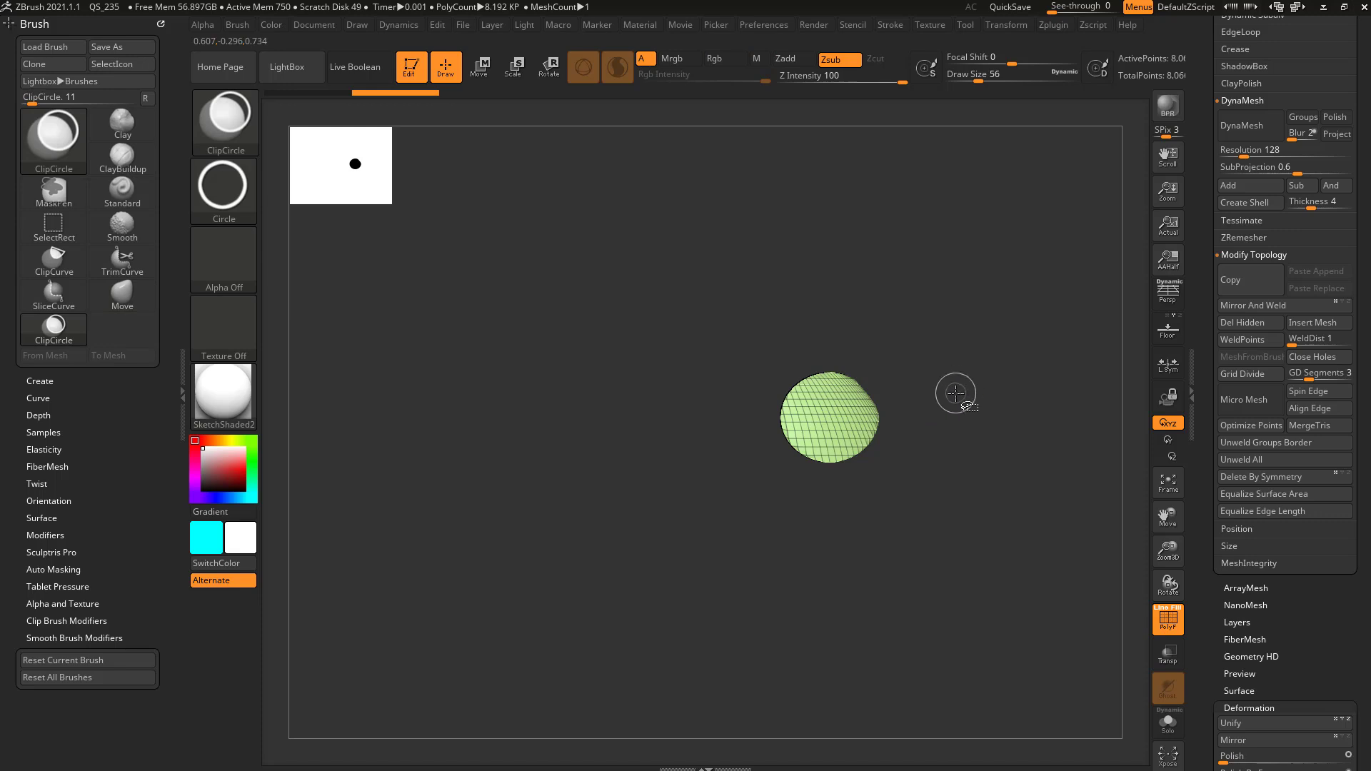
key(ctrl+z)
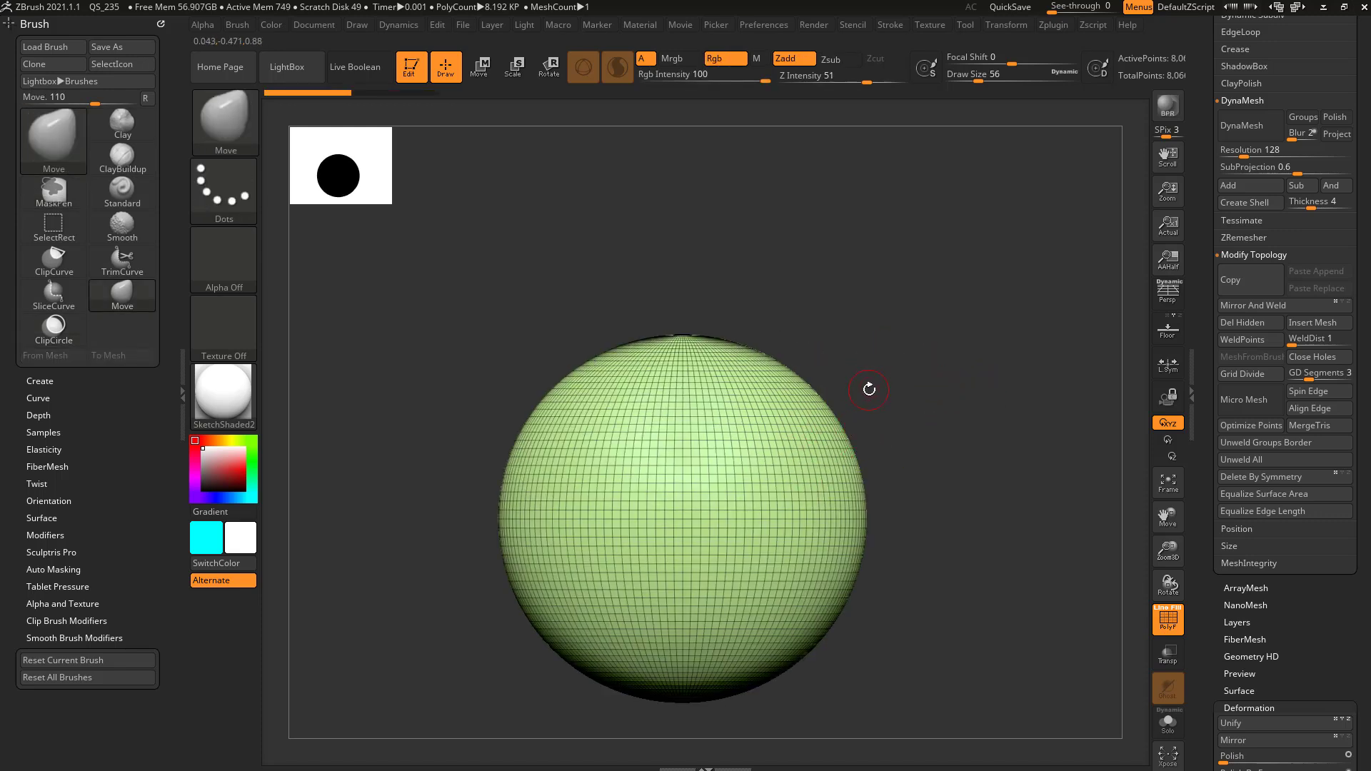
mouse_move(870, 366)
ctrl+shift+mouse_down()
mouse_move(954, 448)
mouse_move(933, 419)
mouse_move(891, 443)
mouse_move(972, 502)
mouse_move(924, 495)
ctrl+shift+mouse_up()
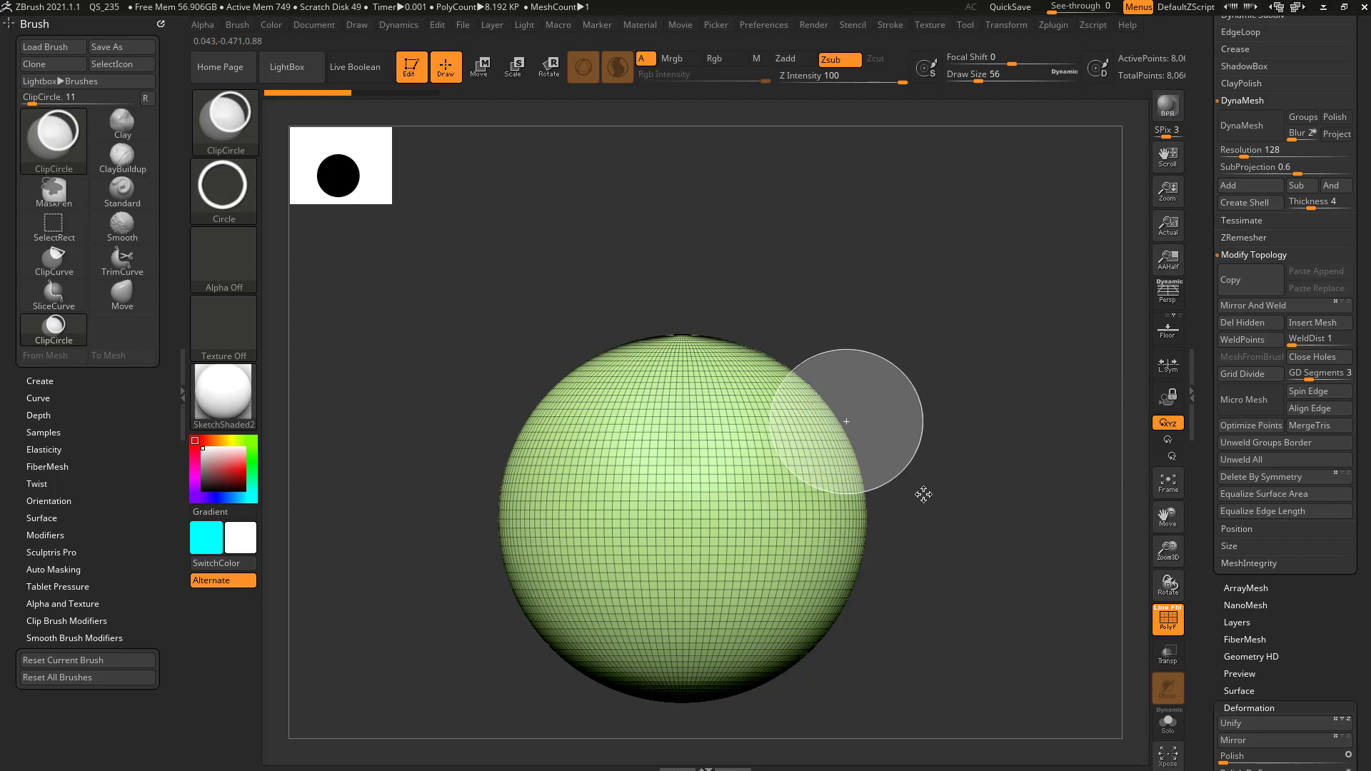
ctrl+shift+drag(923, 494, 924, 494)
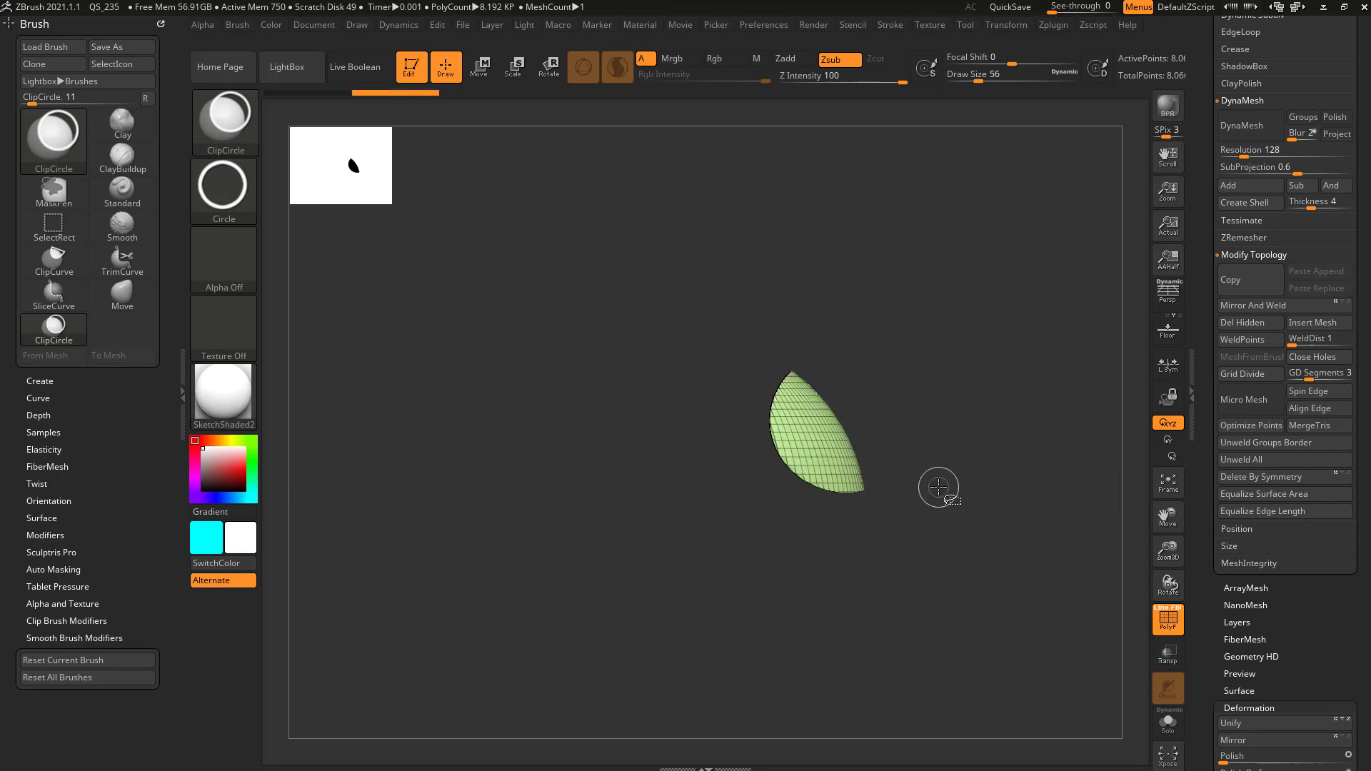
key(ctrl+z)
ctrl+shift+drag(896, 373, 833, 500)
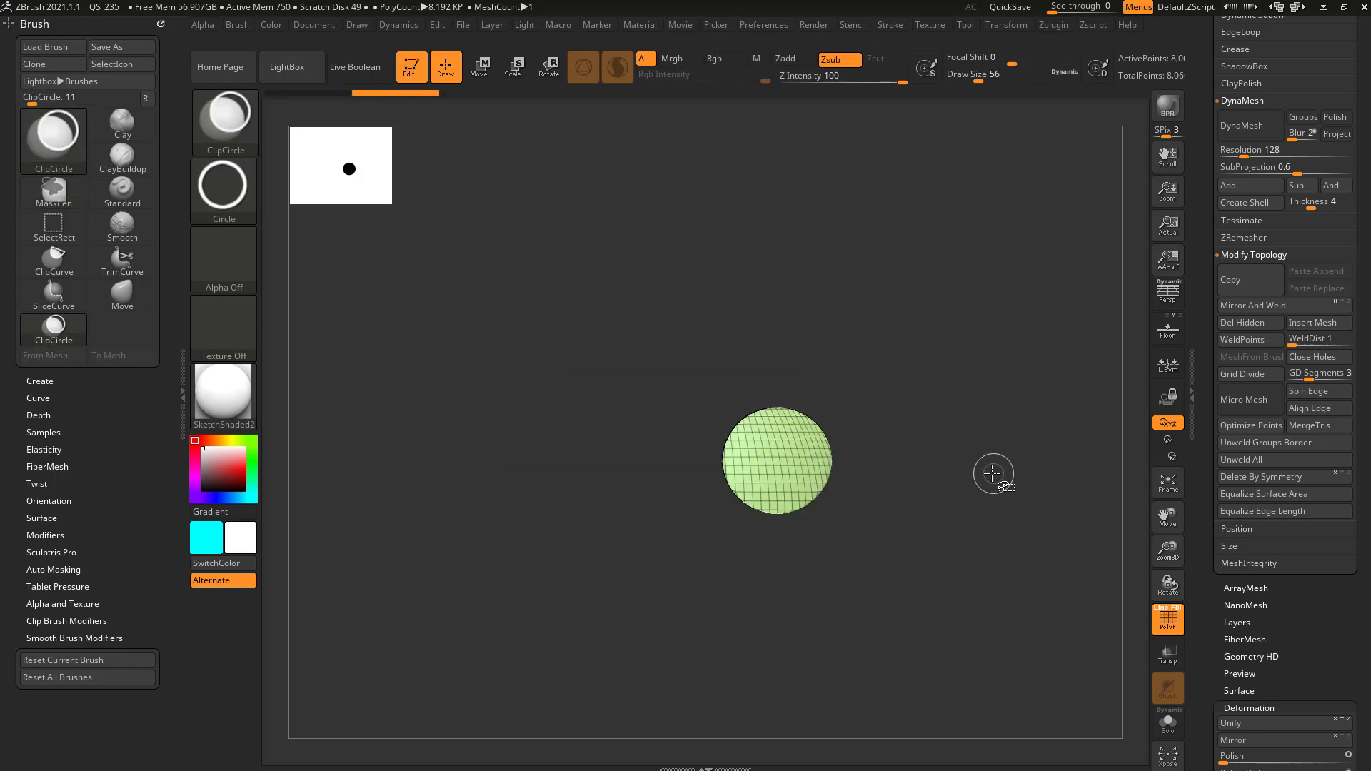
key(ctrl+z)
Step: Try cutting a round notch into the sphere's upper-right edge with an inverted ClipCircle centred just outside the surface
ctrl+shift+drag(870, 382, 910, 481)
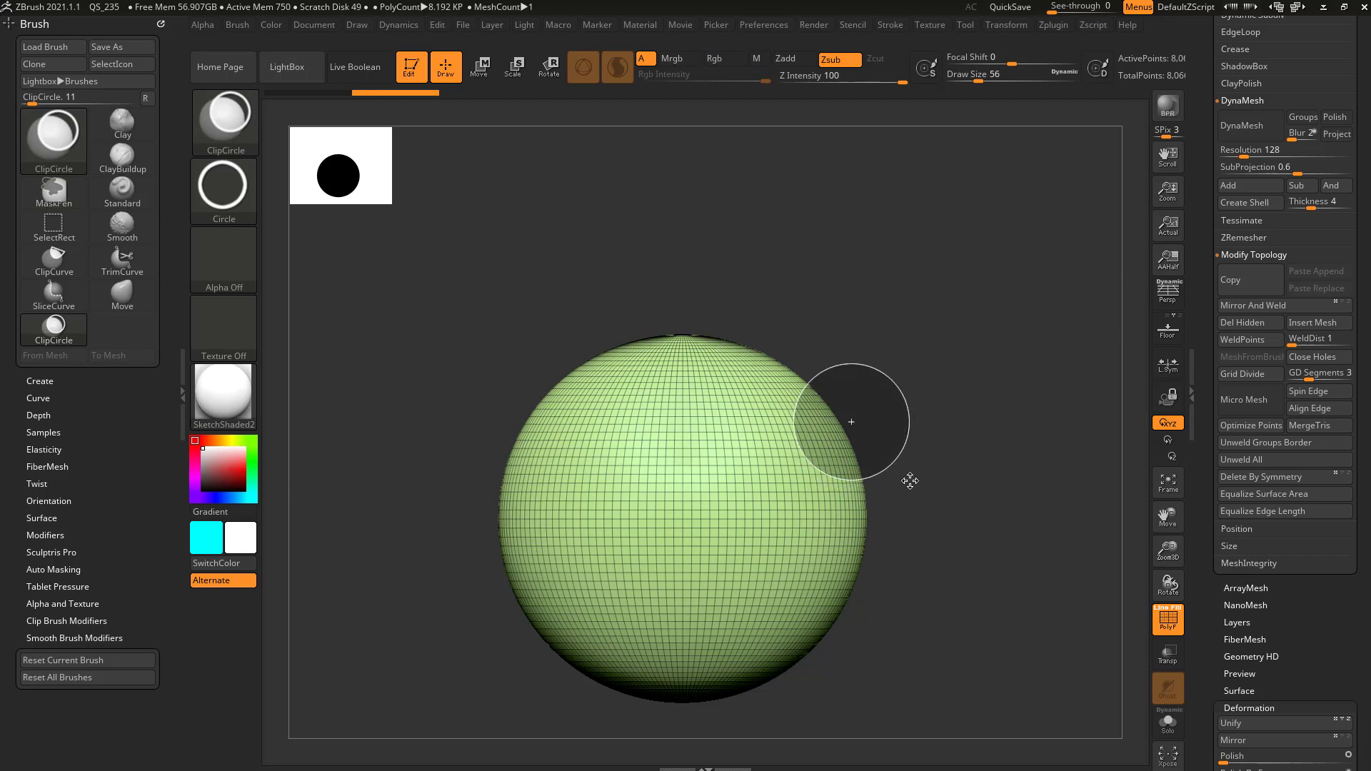
ctrl+shift+drag(909, 481, 910, 480)
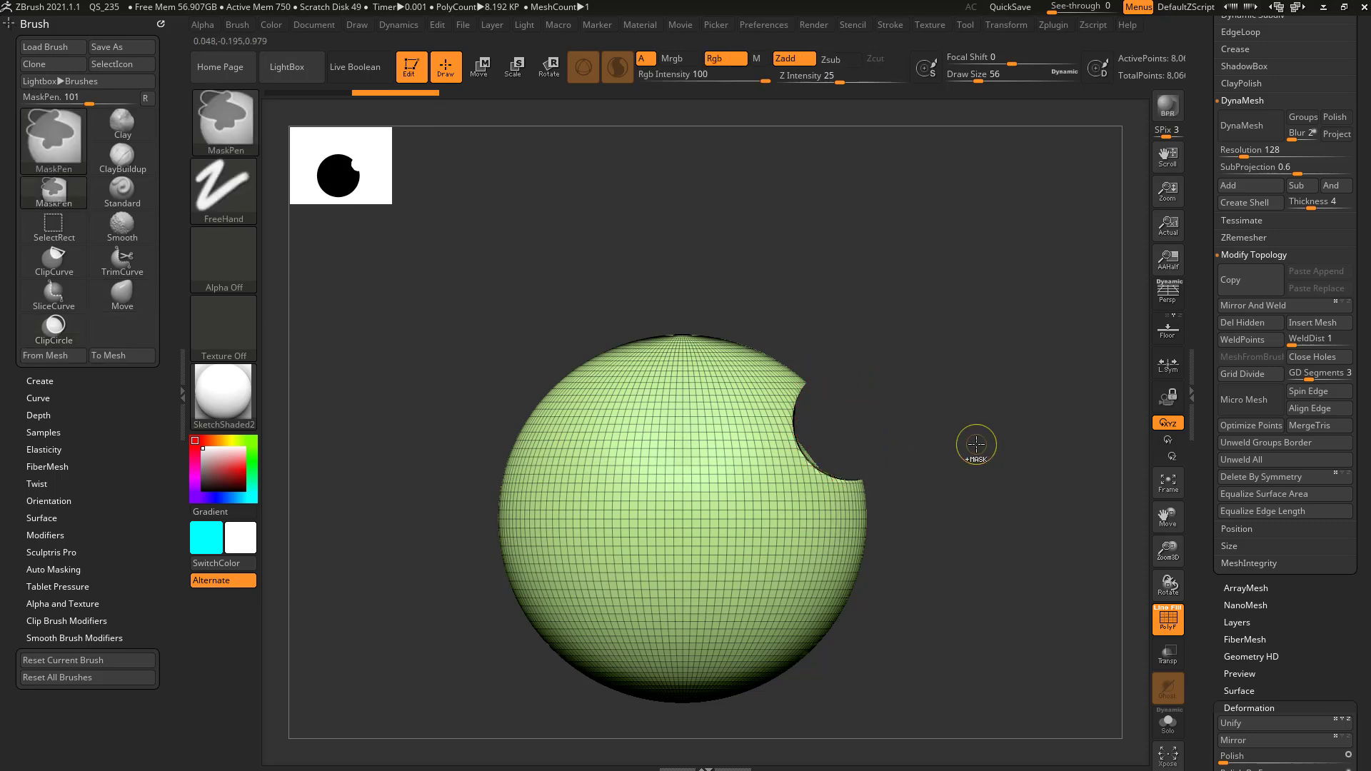
key(ctrl+z)
Step: Try an inverted ClipCircle centred on the sphere's surface to push out a round protrusion at its upper-right edge
mouse_move(862, 386)
ctrl+shift+mouse_down()
mouse_move(943, 465)
mouse_move(894, 483)
ctrl+shift+mouse_up()
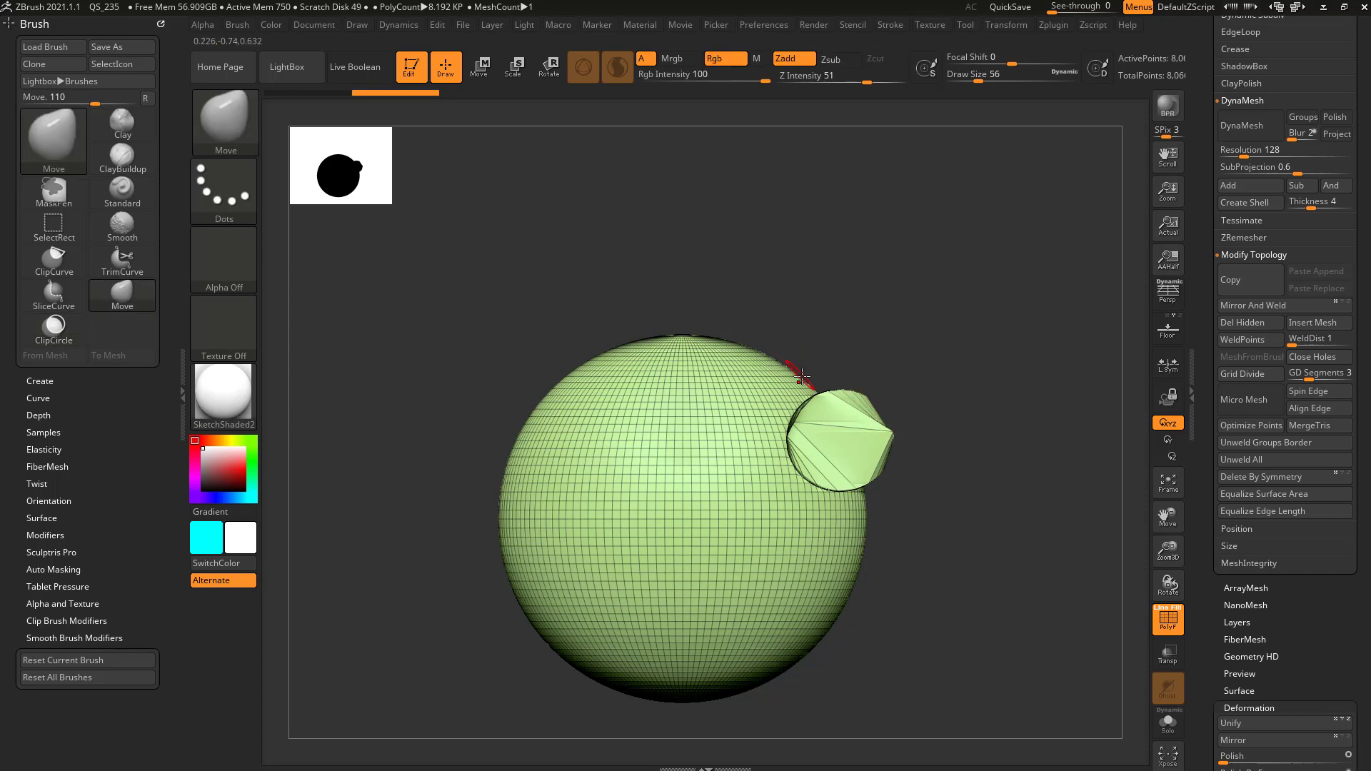
mouse_move(985, 458)
mouse_down()
mouse_move(988, 446)
mouse_move(971, 464)
mouse_move(980, 454)
mouse_up()
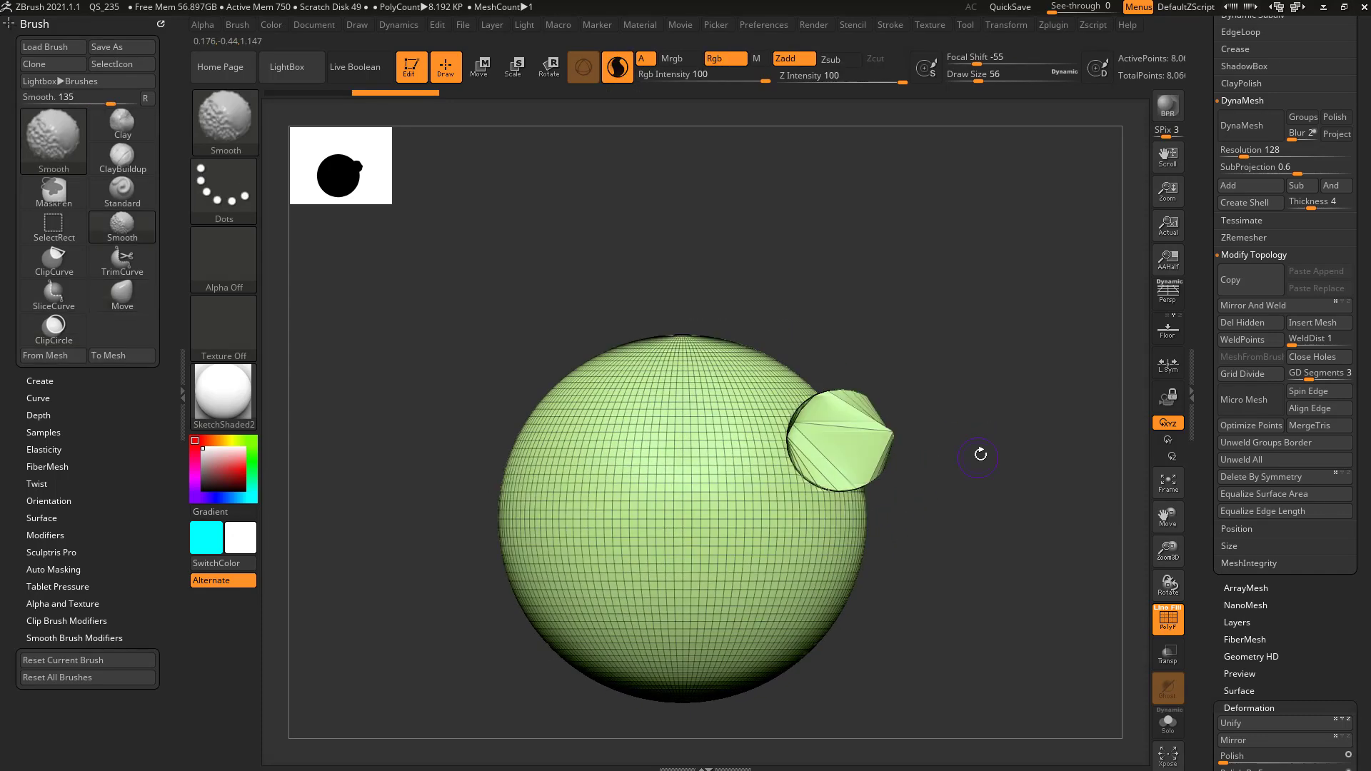
drag(950, 371, 986, 392)
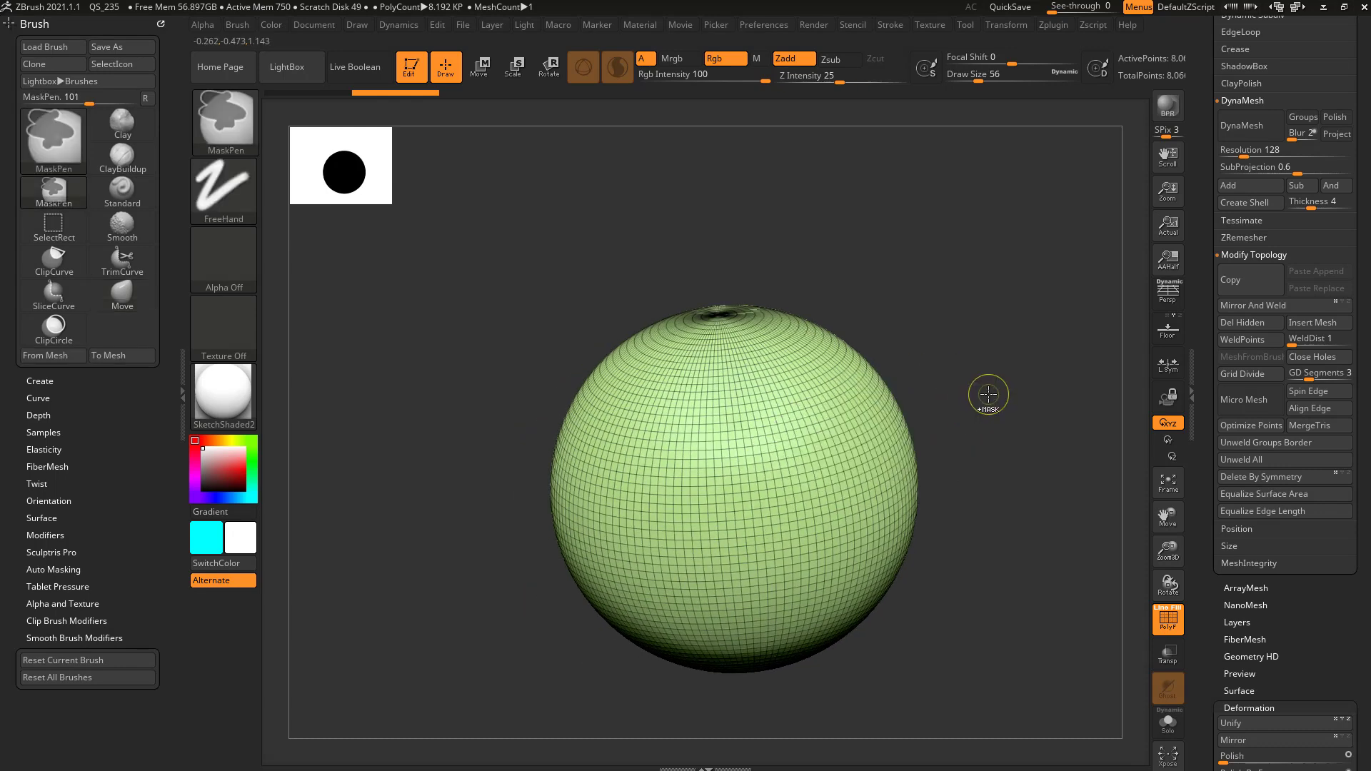
Step: Convert the sphere to DynaMesh at Resolution 128 with Blur set to 0
drag(1207, 354, 1209, 328)
drag(1291, 108, 1286, 109)
click(1242, 100)
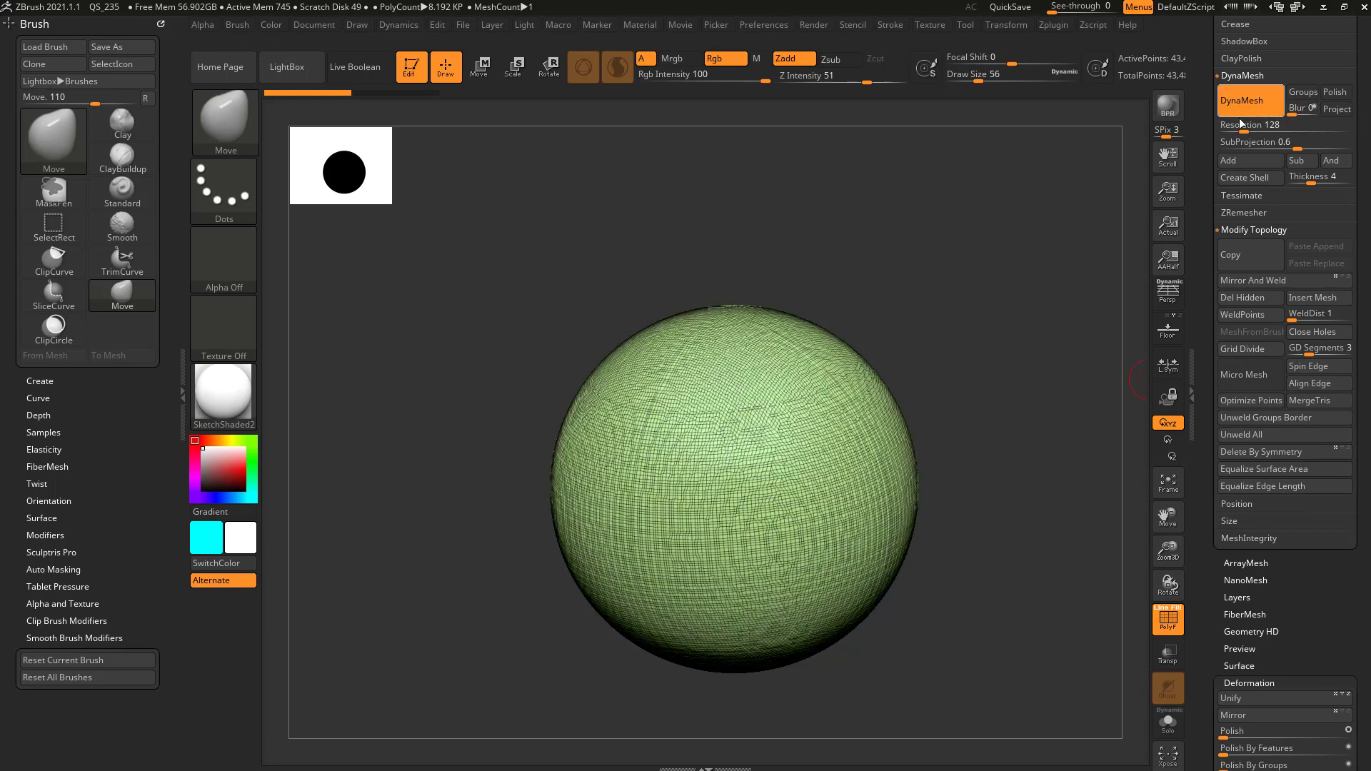
Step: Try forming a round protrusion on the DynaMesh sphere's upper-right edge with an inverted ClipCircle and remesh it
shift+drag(965, 392, 989, 370)
mouse_move(820, 351)
ctrl+shift+mouse_down()
mouse_move(919, 454)
mouse_move(873, 463)
mouse_move(905, 465)
ctrl+shift+mouse_up()
key(alt)
key(b)
key(m)
key(v)
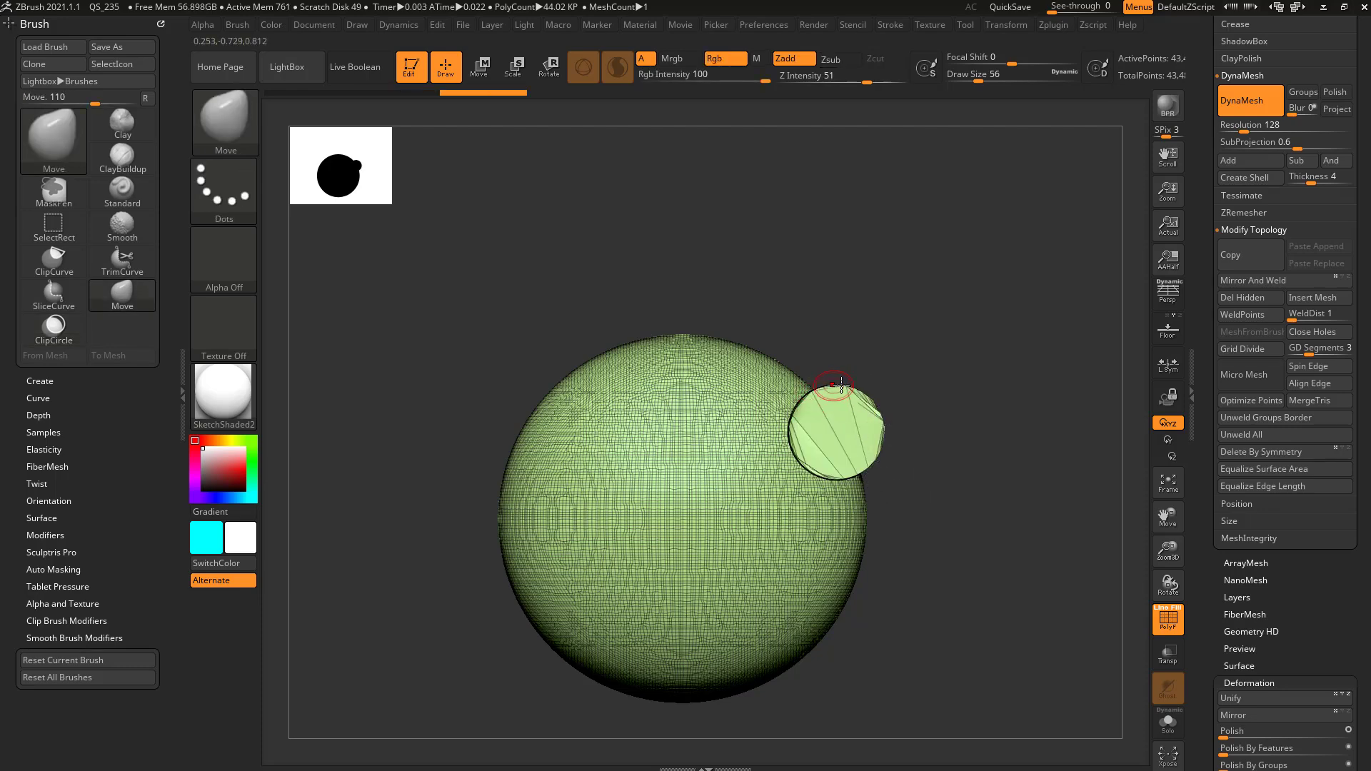
drag(1051, 443, 1013, 444)
mouse_move(1001, 345)
ctrl+mouse_down()
mouse_move(1055, 430)
mouse_move(1000, 512)
mouse_move(963, 503)
mouse_move(996, 450)
mouse_move(978, 412)
mouse_move(795, 444)
ctrl+mouse_up()
Step: Try sculpting the round protrusion's flat face with the Clay brush and check it with the wireframe hidden
key(b)
key(c)
key(l)
key(ctrl+z)
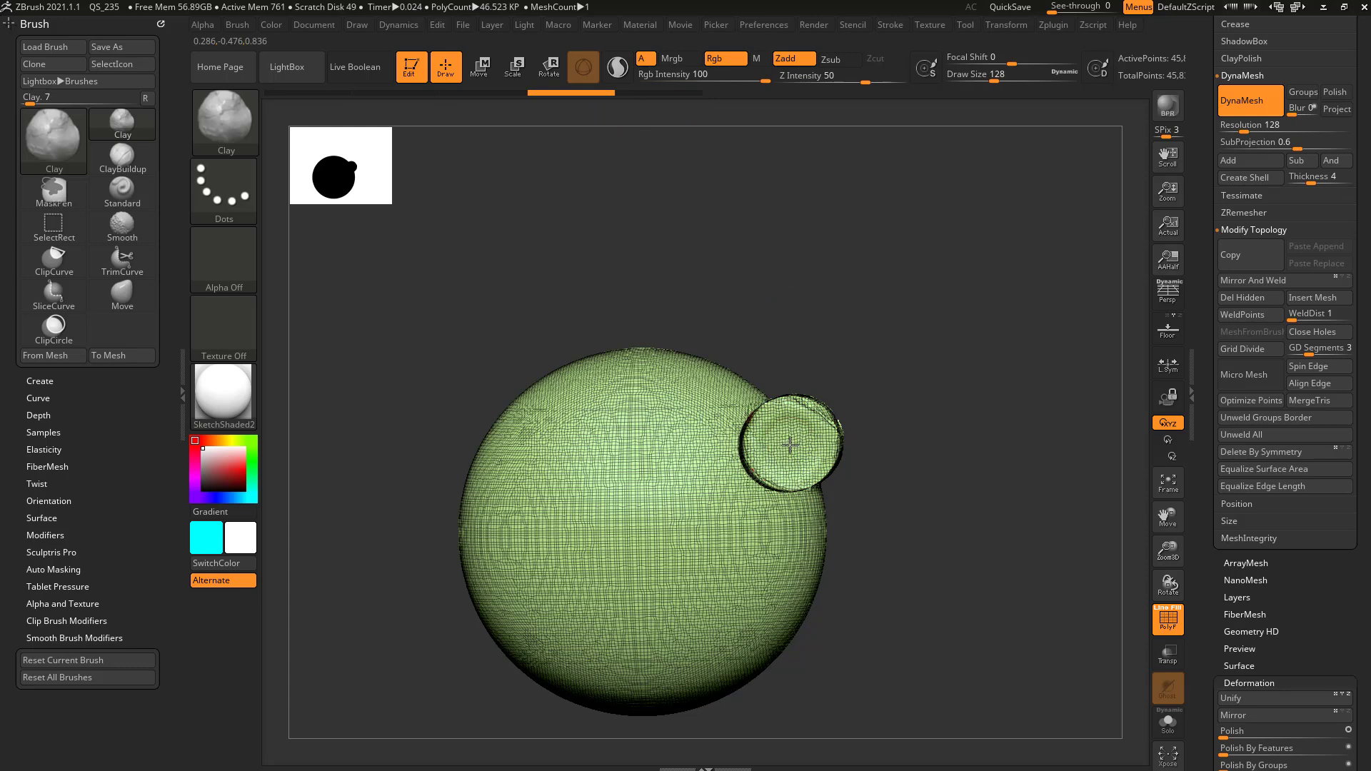
drag(789, 443, 795, 446)
click(1151, 606)
mouse_move(1071, 589)
mouse_down()
mouse_move(1000, 572)
mouse_move(939, 578)
mouse_move(1065, 554)
mouse_move(978, 508)
mouse_up()
key(ctrl)
mouse_move(882, 468)
shift+mouse_down()
mouse_move(814, 484)
mouse_move(892, 459)
shift+mouse_up()
mouse_move(1061, 391)
mouse_down()
mouse_move(1080, 356)
mouse_move(1065, 402)
mouse_up()
click(1167, 619)
Step: Switch to the Standard brush and step the undo history back to the clean DynaMesh sphere
key(b)
key(s)
key(t)
click(974, 78)
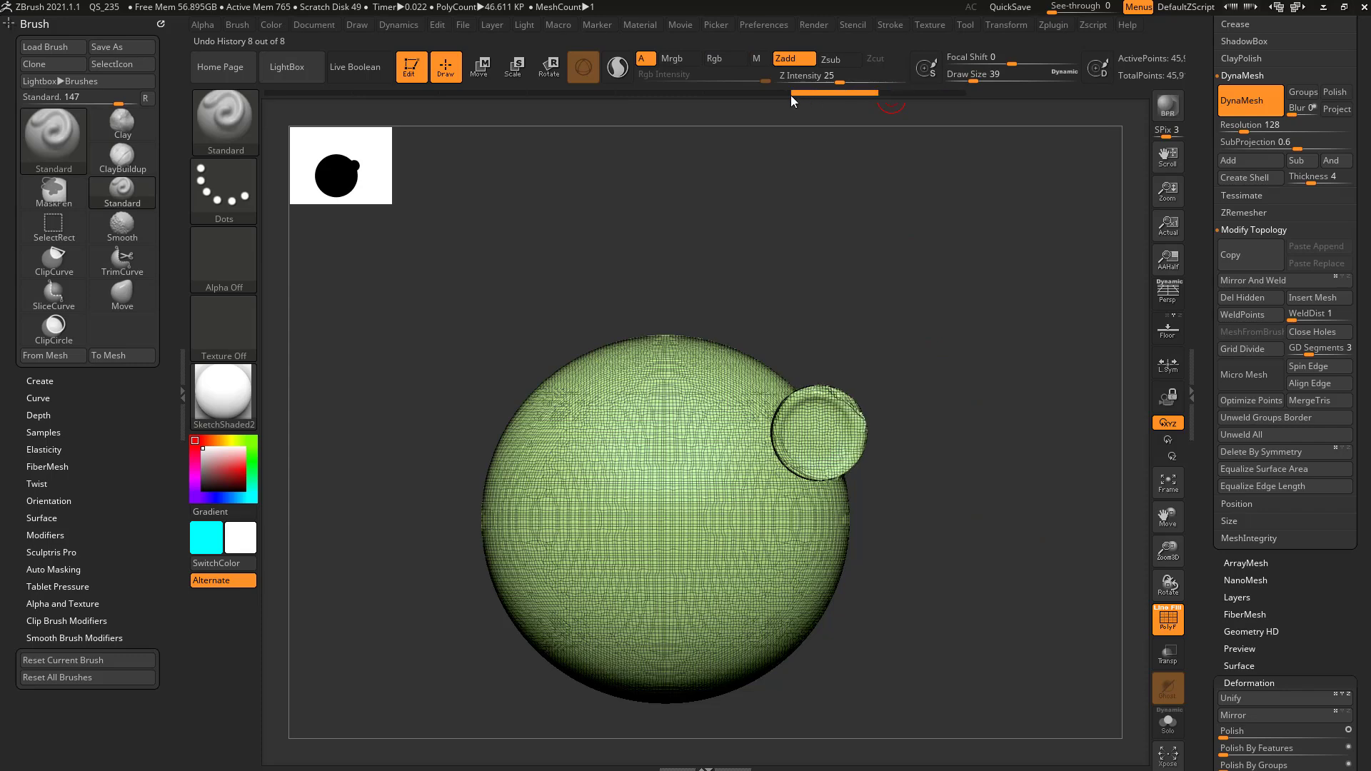
drag(689, 98, 492, 114)
click(439, 110)
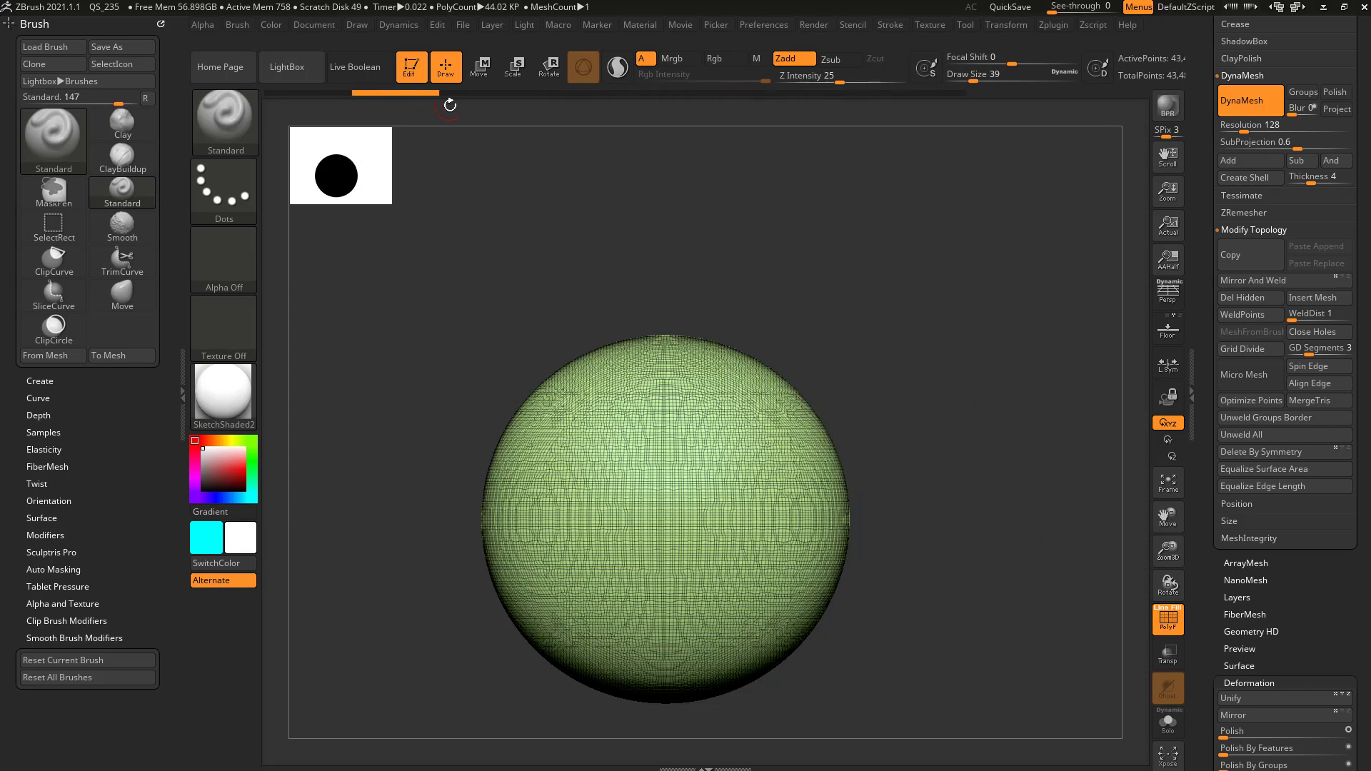
Step: Set the draw size to 87 and try pushing out two mirrored round protrusions on the sphere with an inverted ClipCircle
key(s)
drag(764, 452, 779, 451)
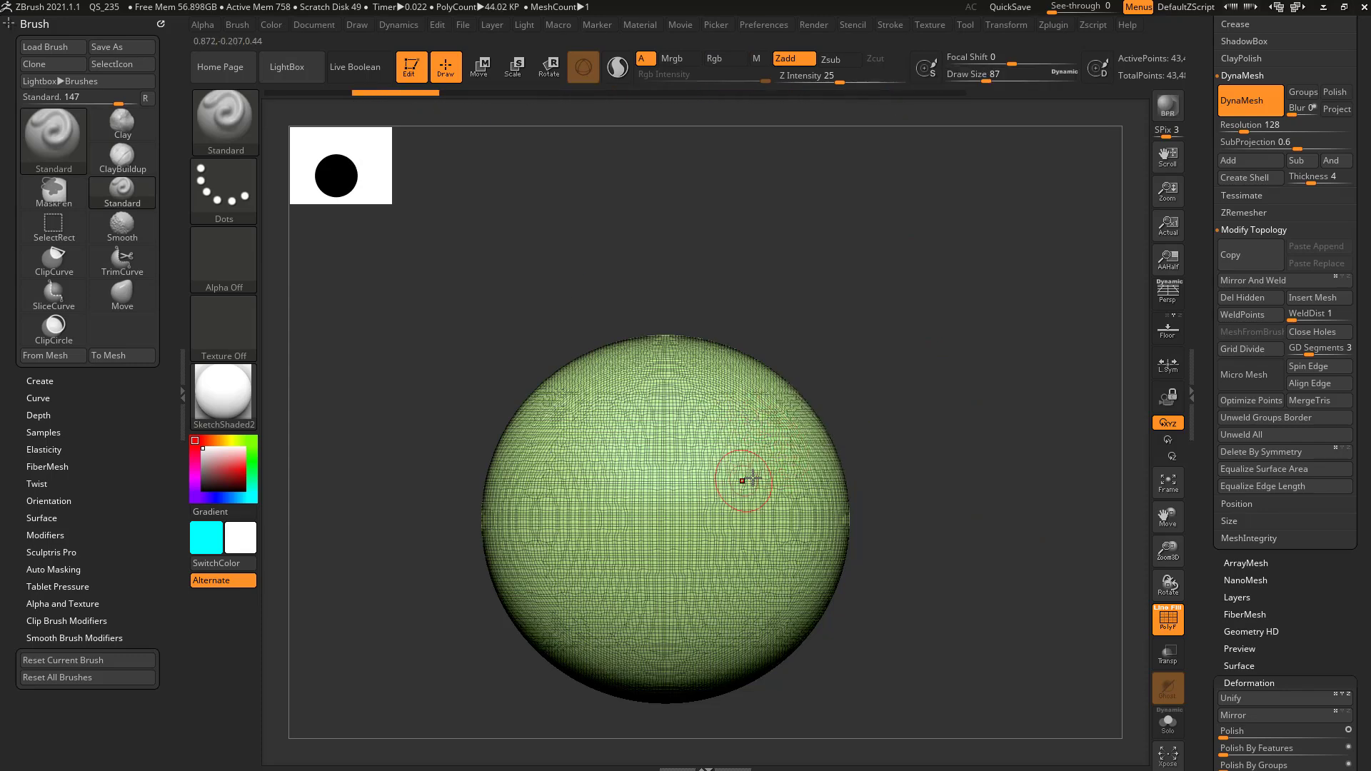
drag(917, 403, 812, 446)
alt+drag(954, 421, 908, 365)
mouse_move(813, 350)
ctrl+shift+mouse_down()
mouse_move(876, 422)
mouse_move(868, 449)
ctrl+shift+mouse_up()
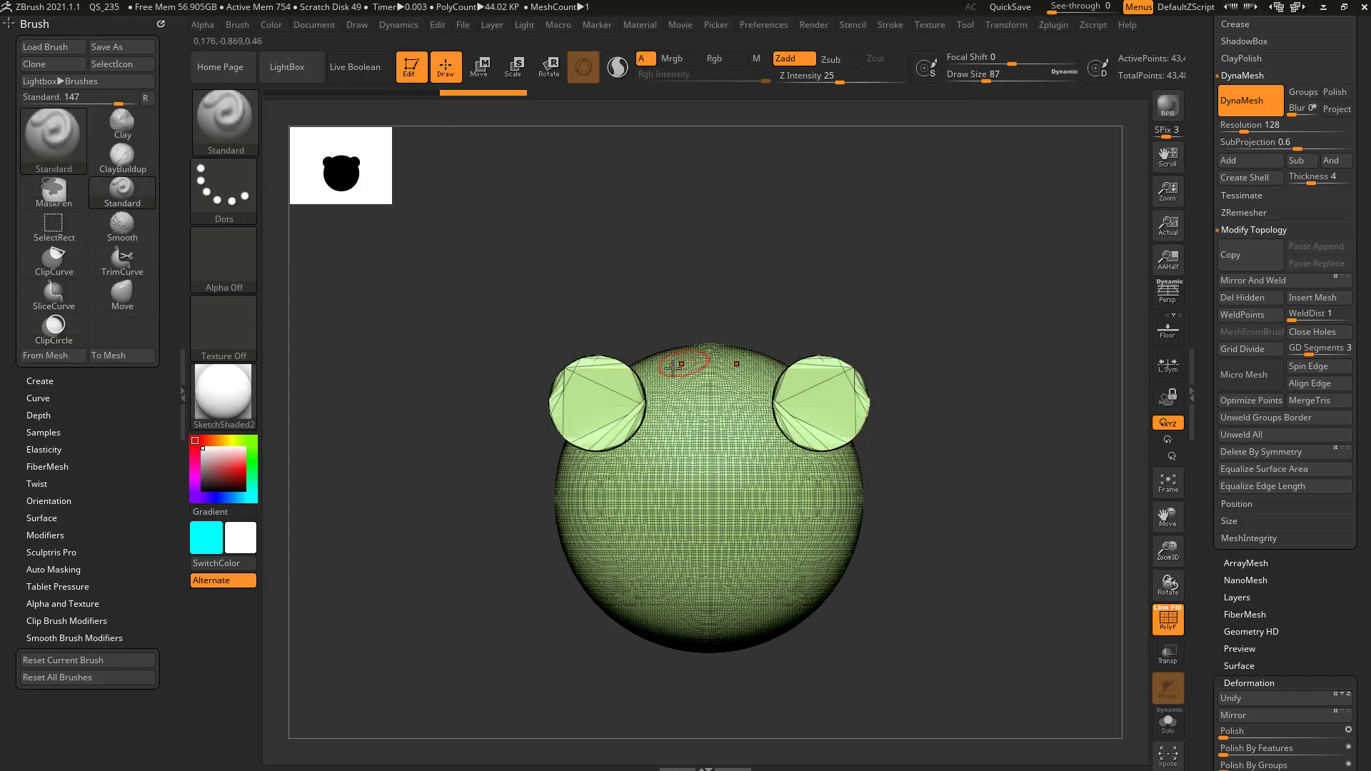
mouse_move(988, 458)
mouse_down()
mouse_move(965, 474)
mouse_move(982, 465)
mouse_up()
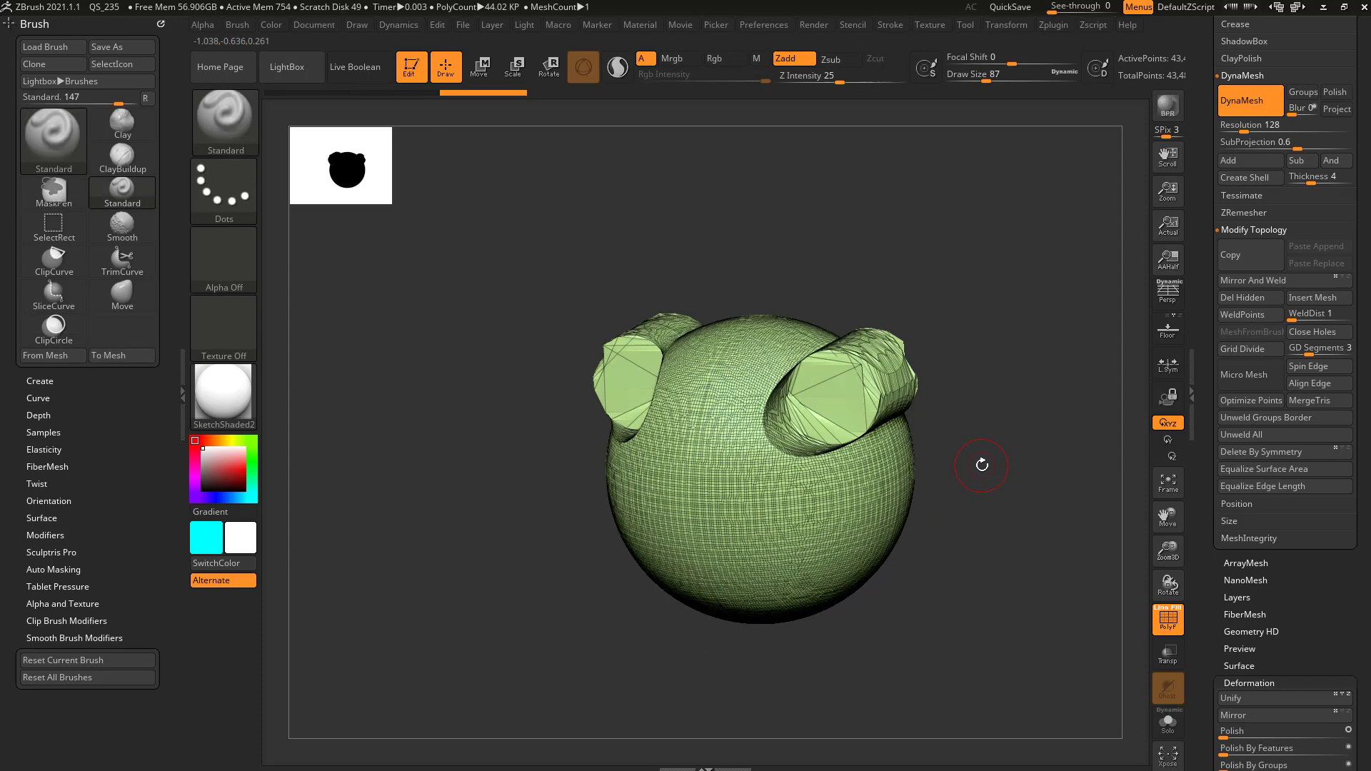
key(ctrl+z)
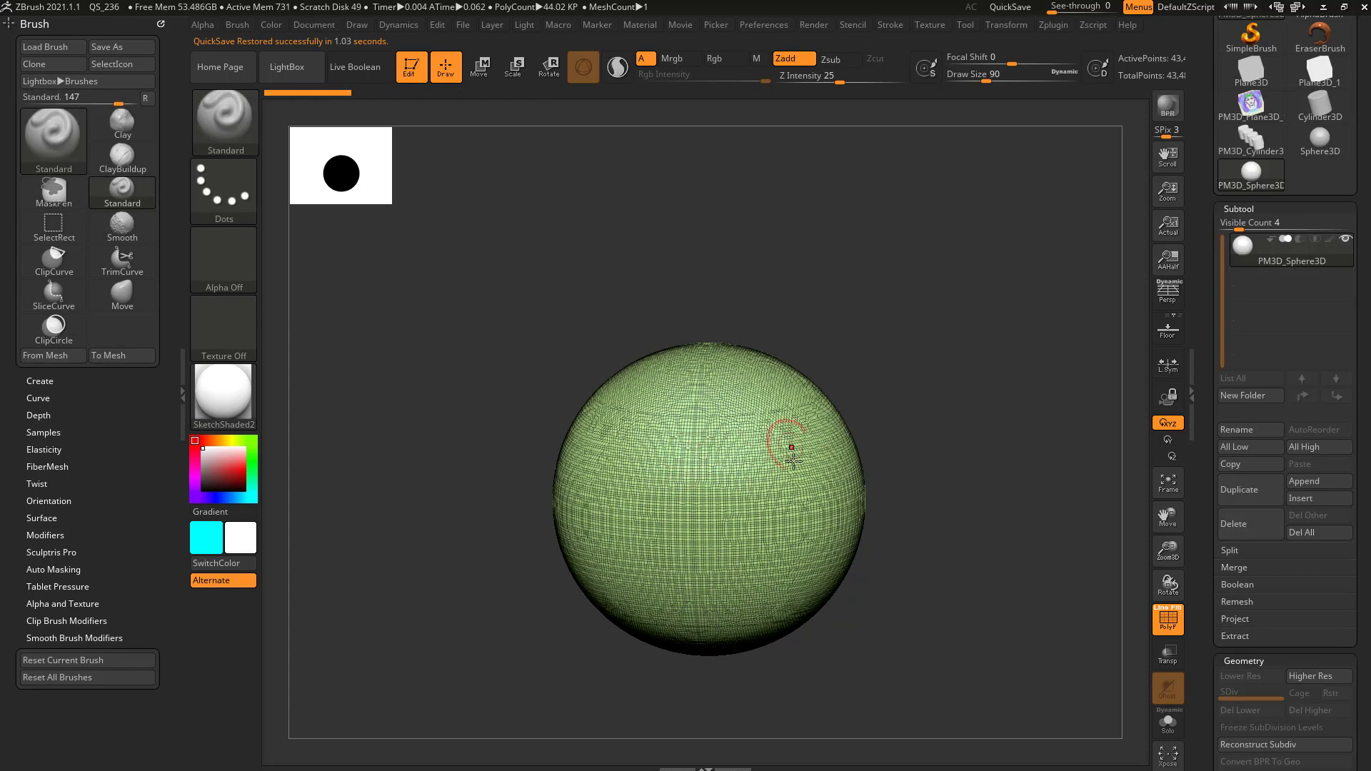
Step: Try clipping the sphere to a small circle around its centre with ClipCircle from the front view
shift+drag(923, 395, 929, 380)
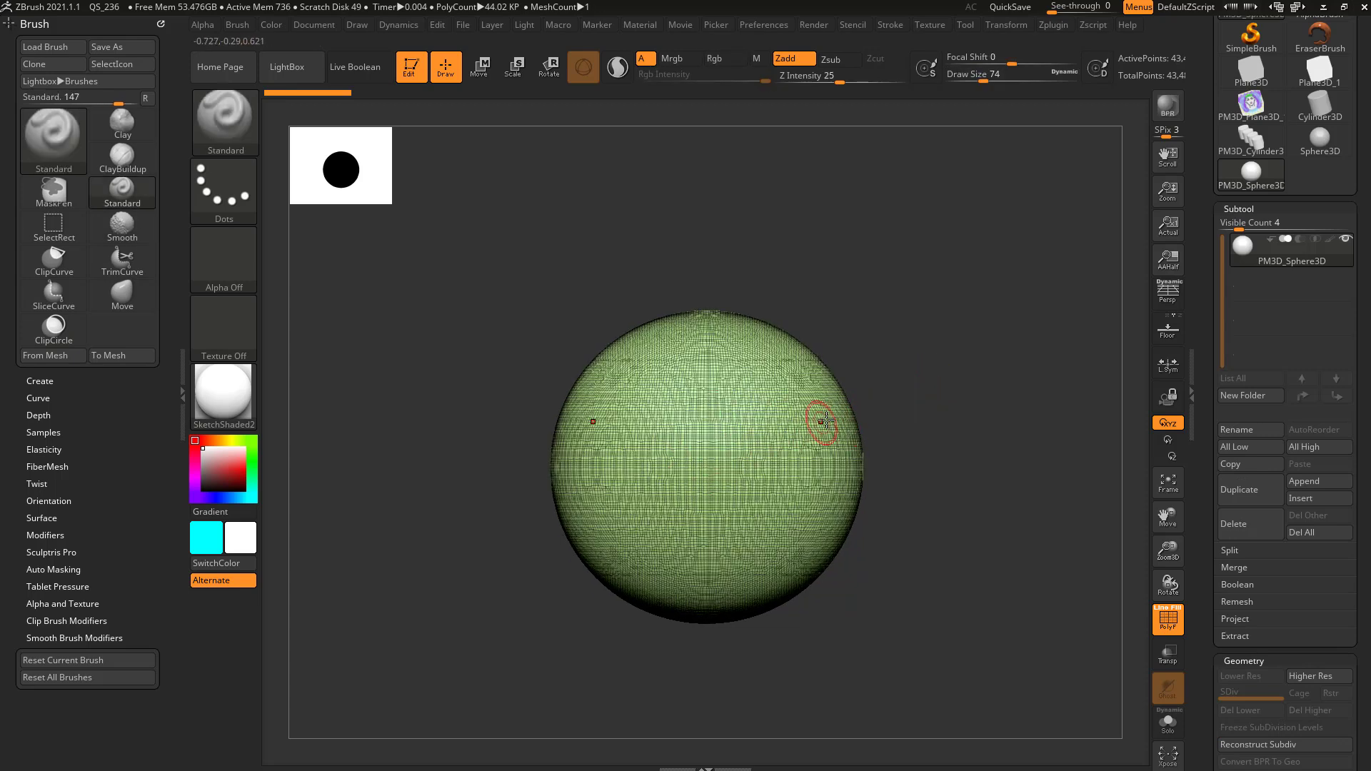
key(ctrl+shift)
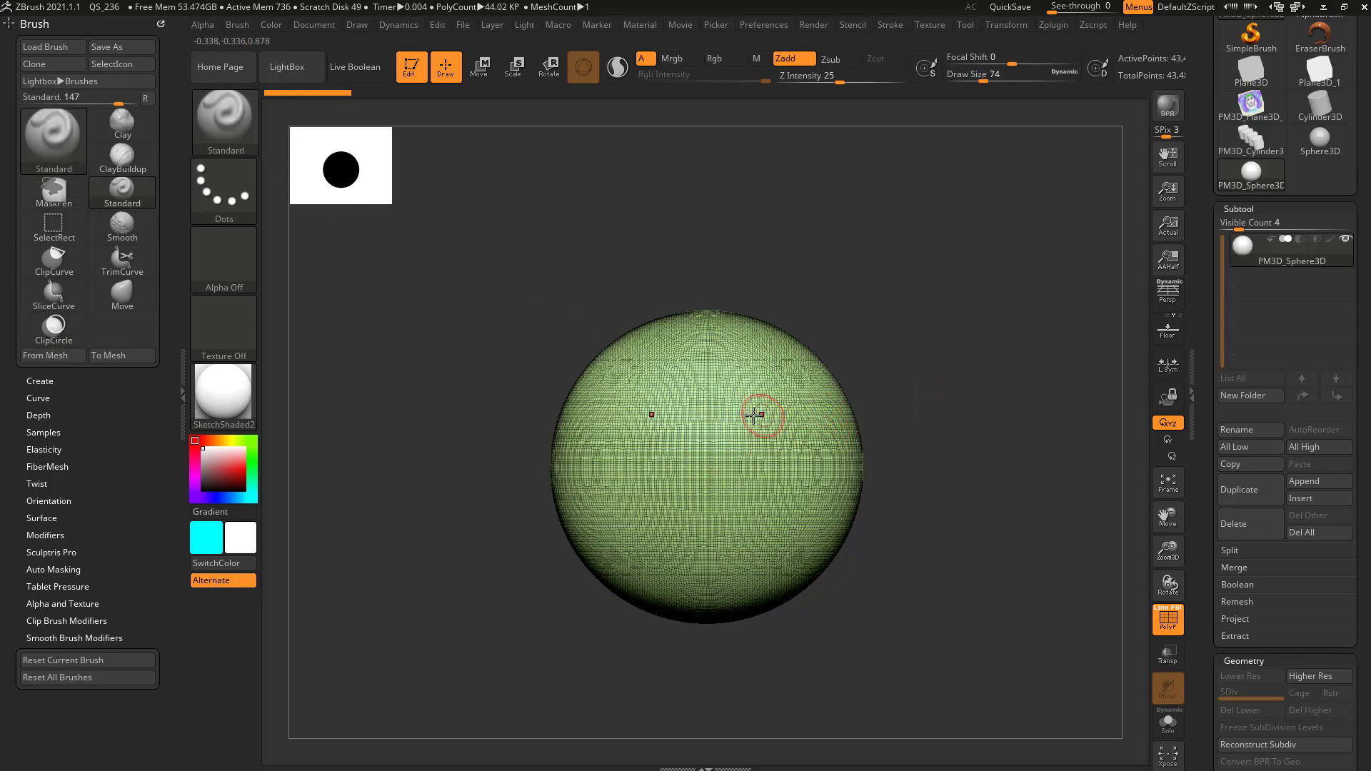
mouse_move(890, 357)
ctrl+shift+mouse_down()
mouse_move(950, 413)
mouse_move(787, 455)
mouse_move(745, 487)
ctrl+shift+mouse_up()
key(space)
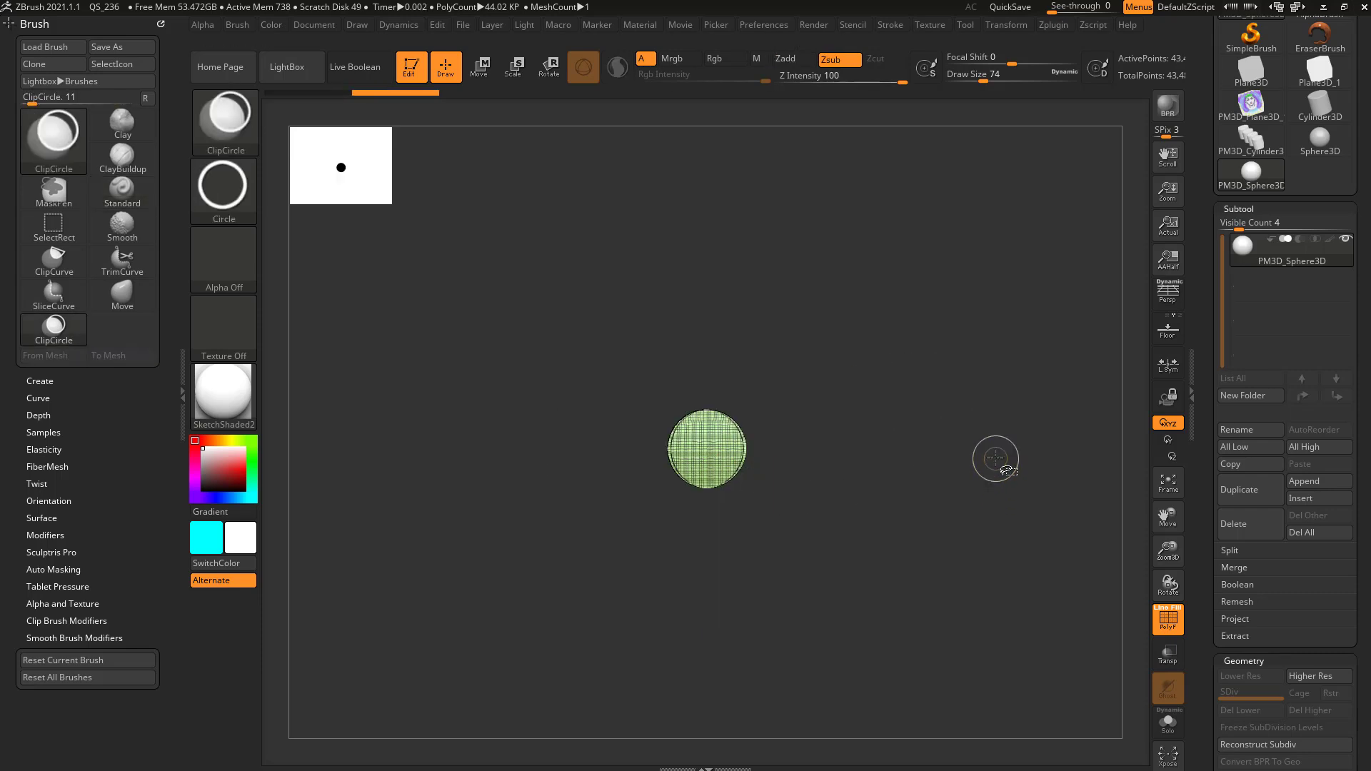
key(ctrl+z)
Step: Slice a circular polygroup through the sphere's centre with the SliceCirc brush and hide that section
key(ctrl+shift)
key(b)
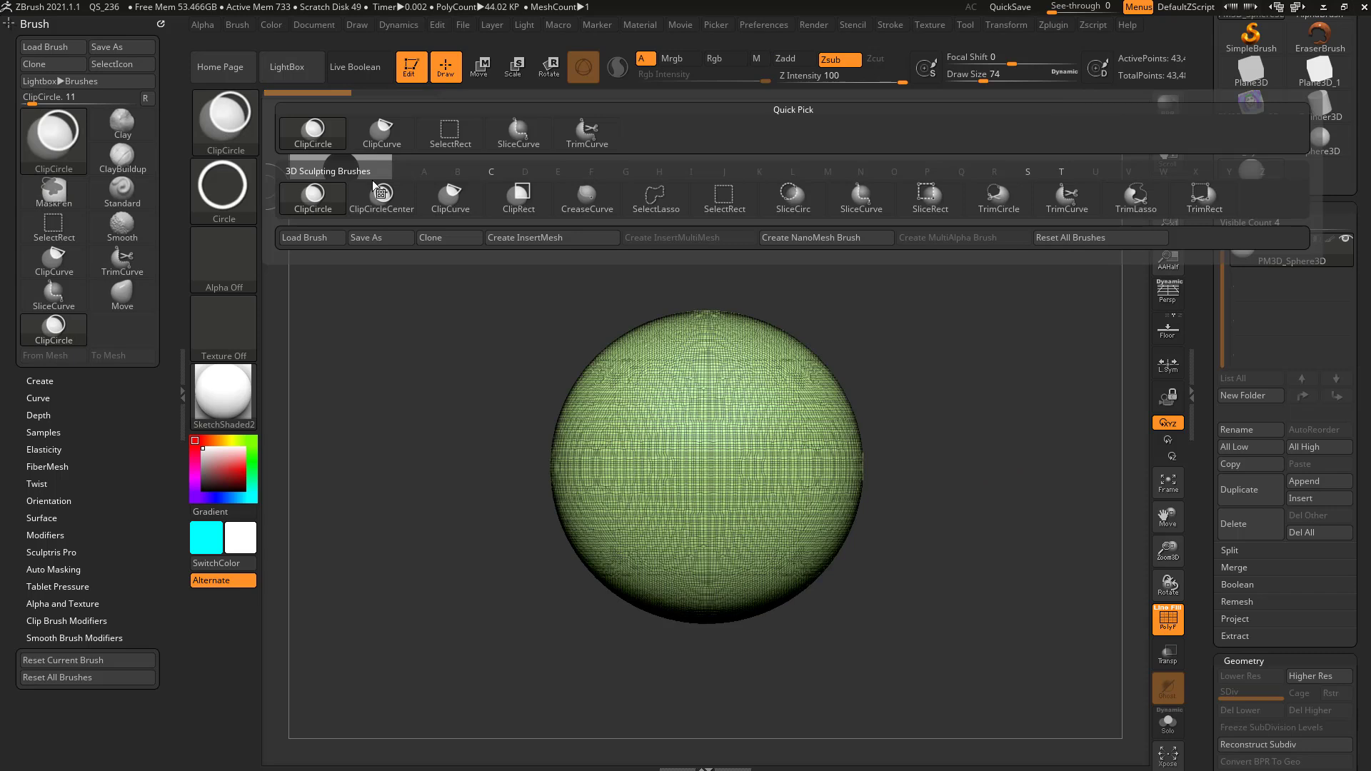
key(ctrl)
ctrl+shift+drag(862, 347, 929, 439)
key(space)
ctrl+shift+drag(928, 439, 745, 491)
ctrl+shift+click(846, 443)
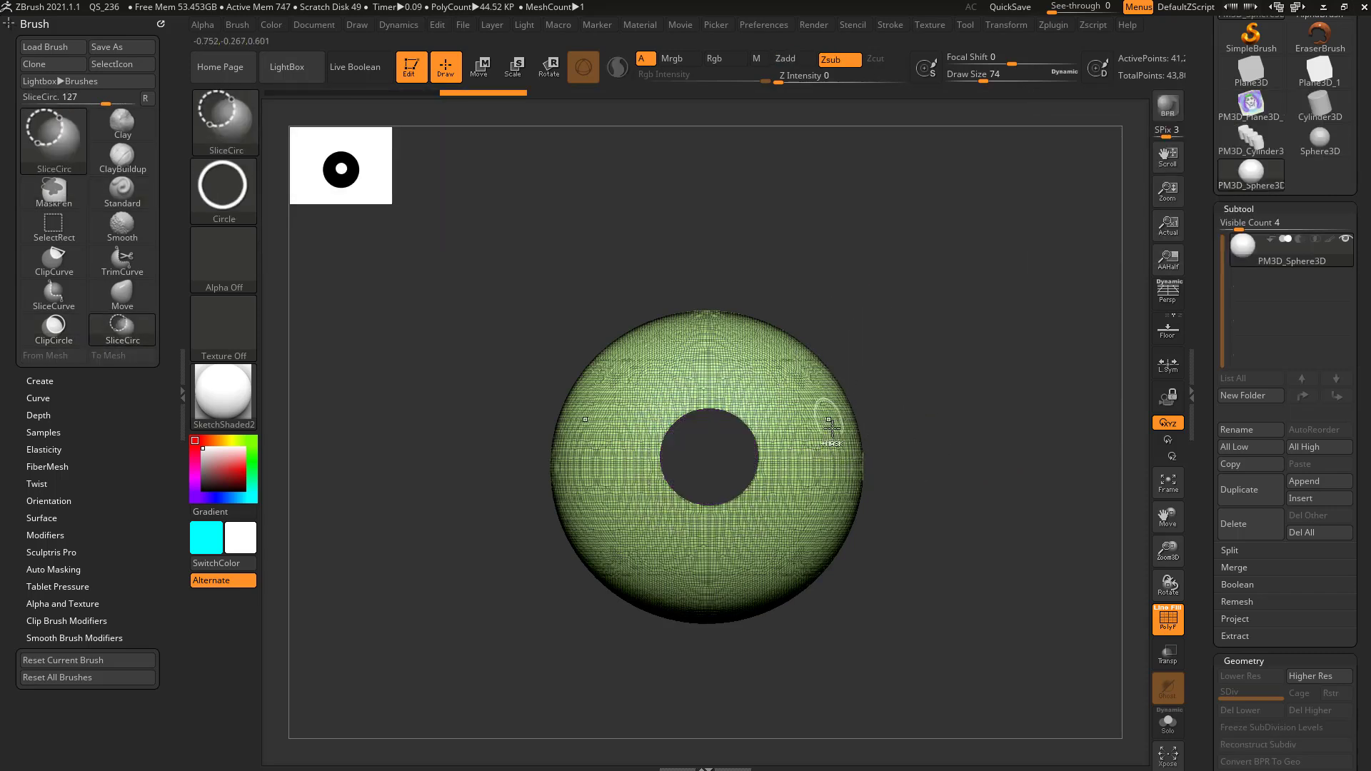
Step: Delete the sphere's hidden centre section and close the resulting holes
drag(1204, 416, 1186, 240)
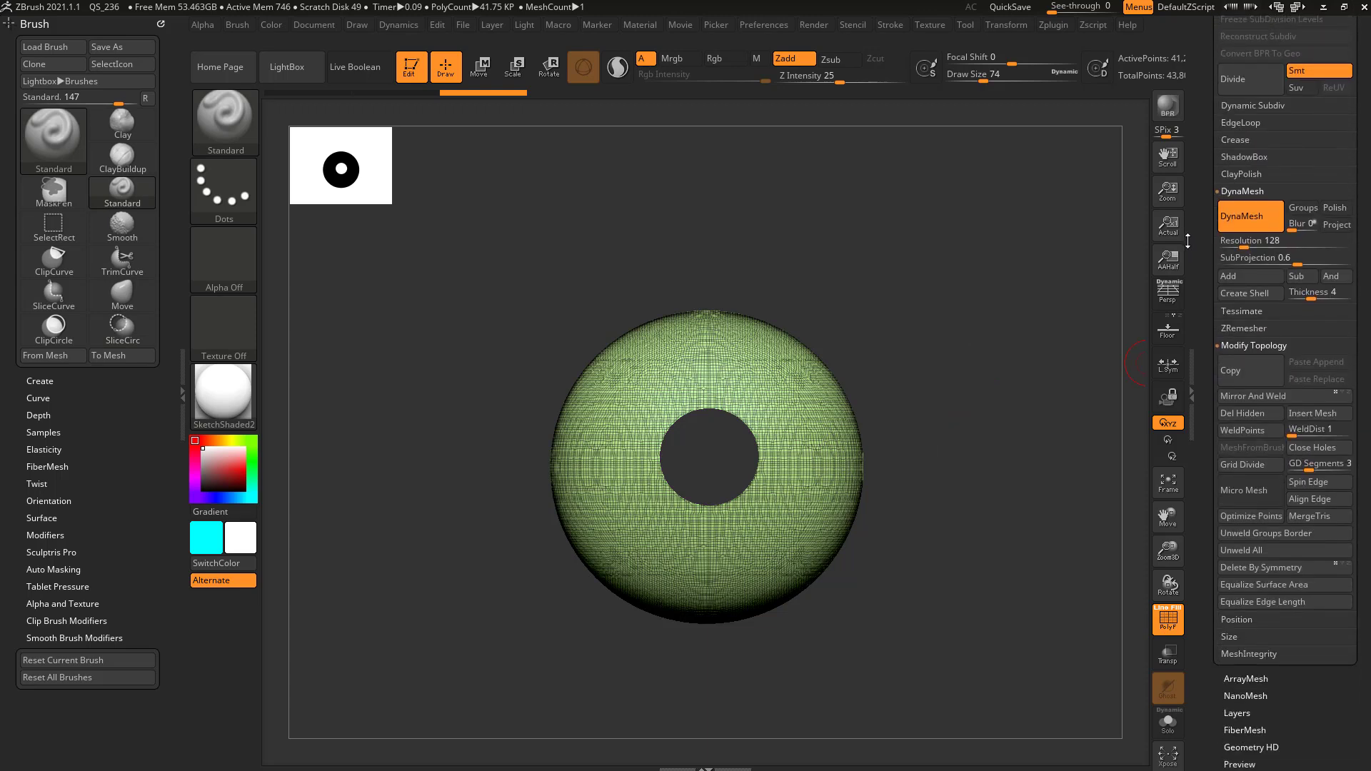
click(1264, 420)
click(1291, 448)
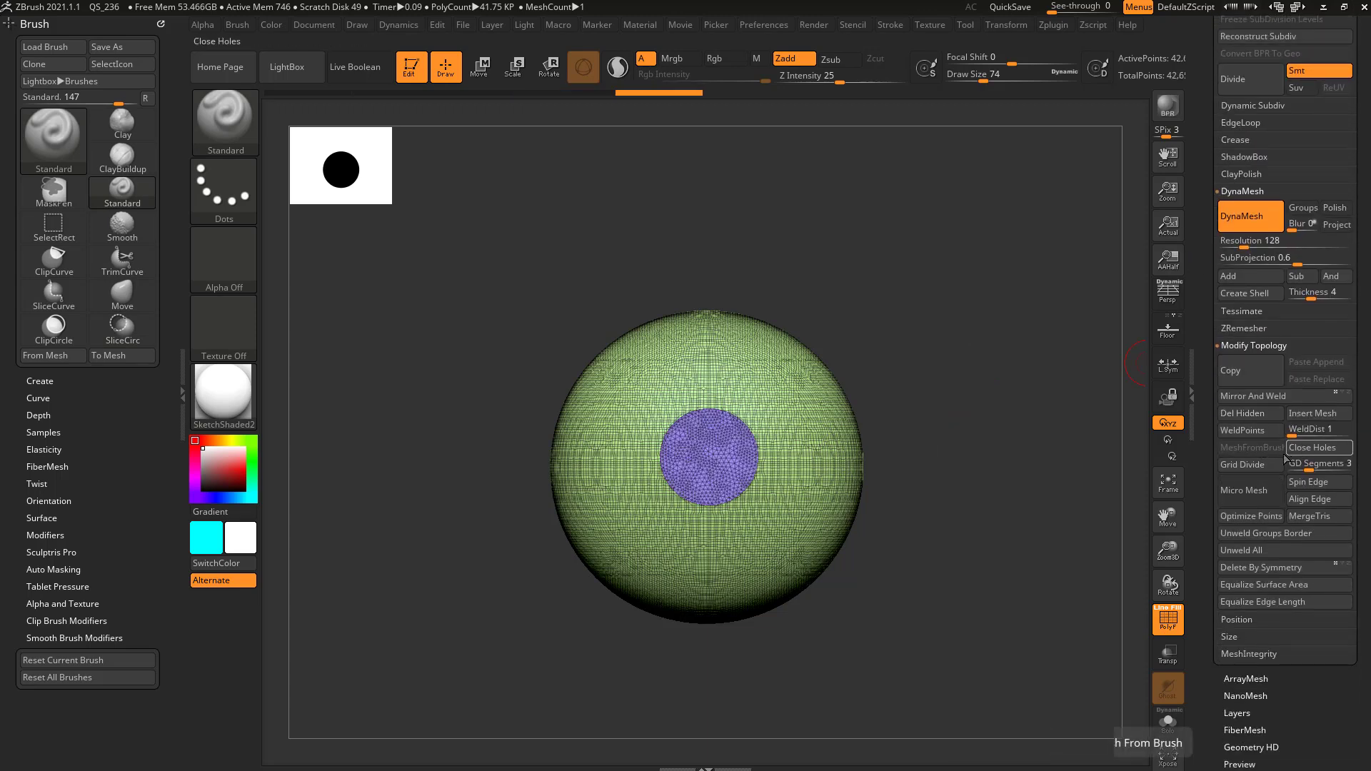
Step: Undo closing the sphere's holes and examine the open circular cut through it
drag(971, 431, 1285, 421)
key(ctrl+z)
drag(919, 395, 1031, 500)
alt+drag(1030, 500, 817, 539)
alt+drag(1029, 357, 679, 477)
drag(982, 396, 998, 453)
right_drag(999, 452, 1038, 438)
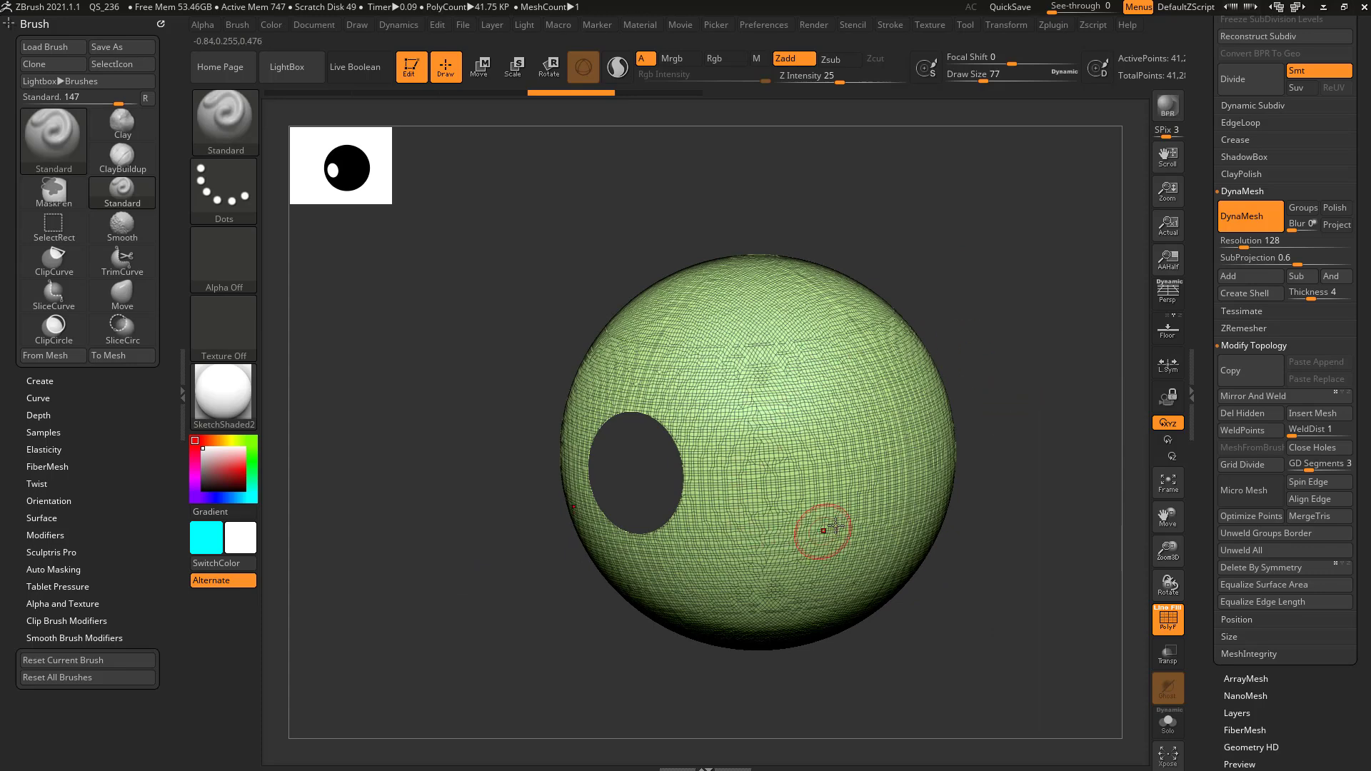
right_drag(944, 455, 1074, 416)
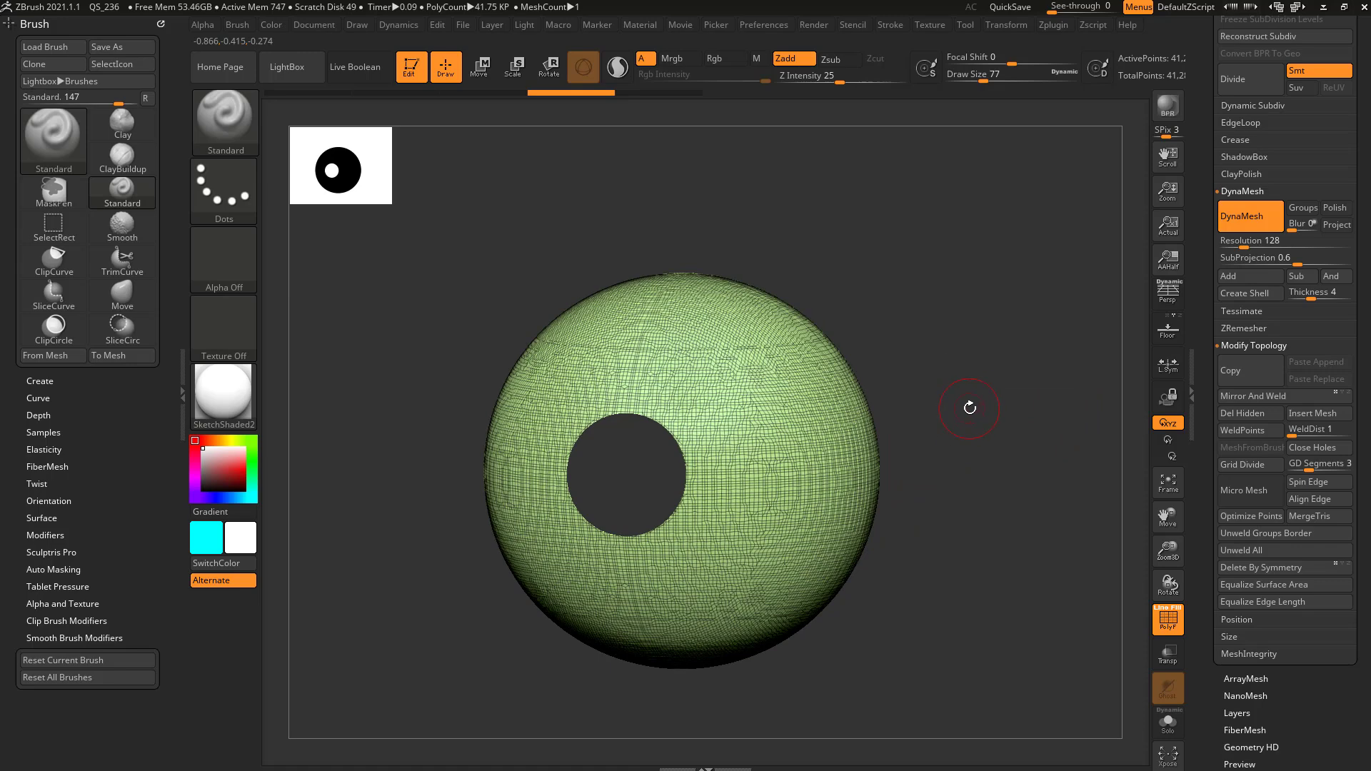
Step: Load a Cylinder3D primitive and increase its Inner Radius to open a round hole along its axis
drag(1210, 270, 1214, 476)
click(1250, 208)
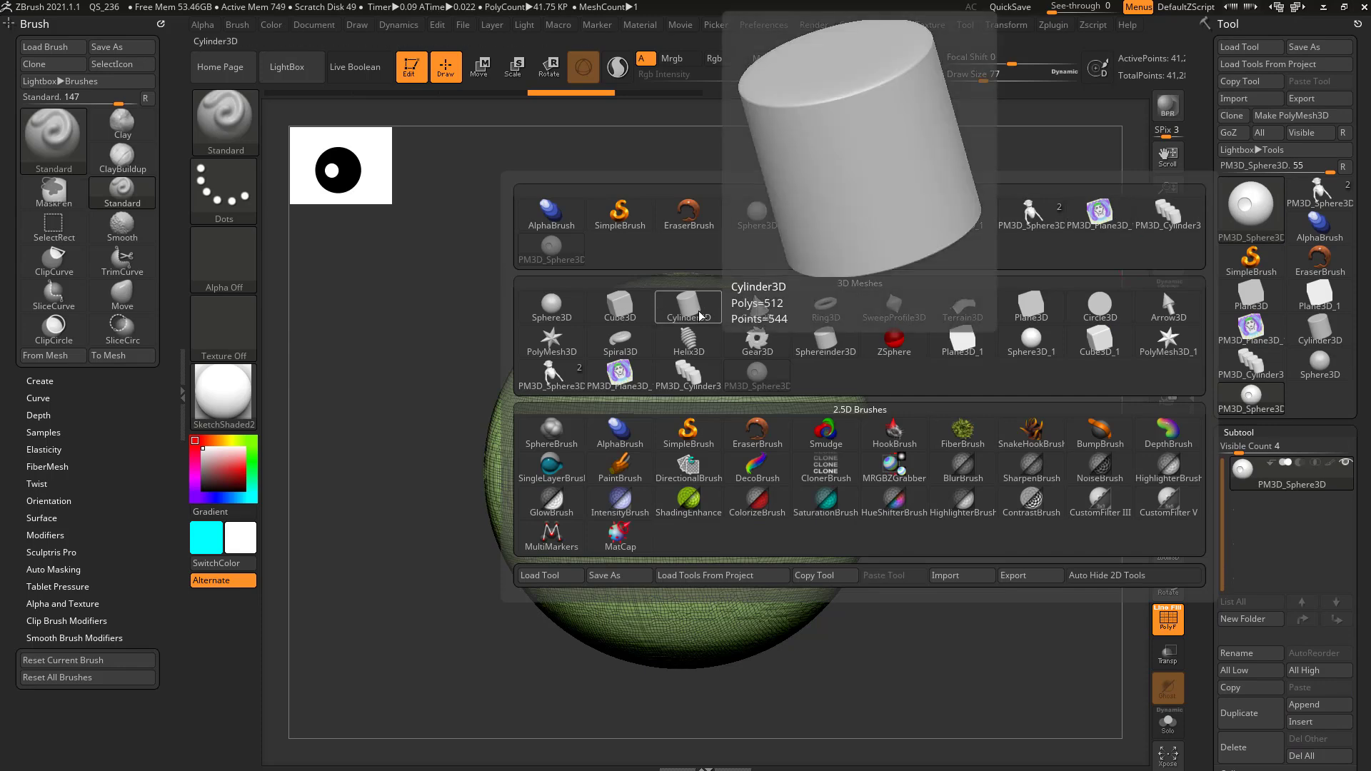
click(664, 317)
drag(1212, 395, 1197, 145)
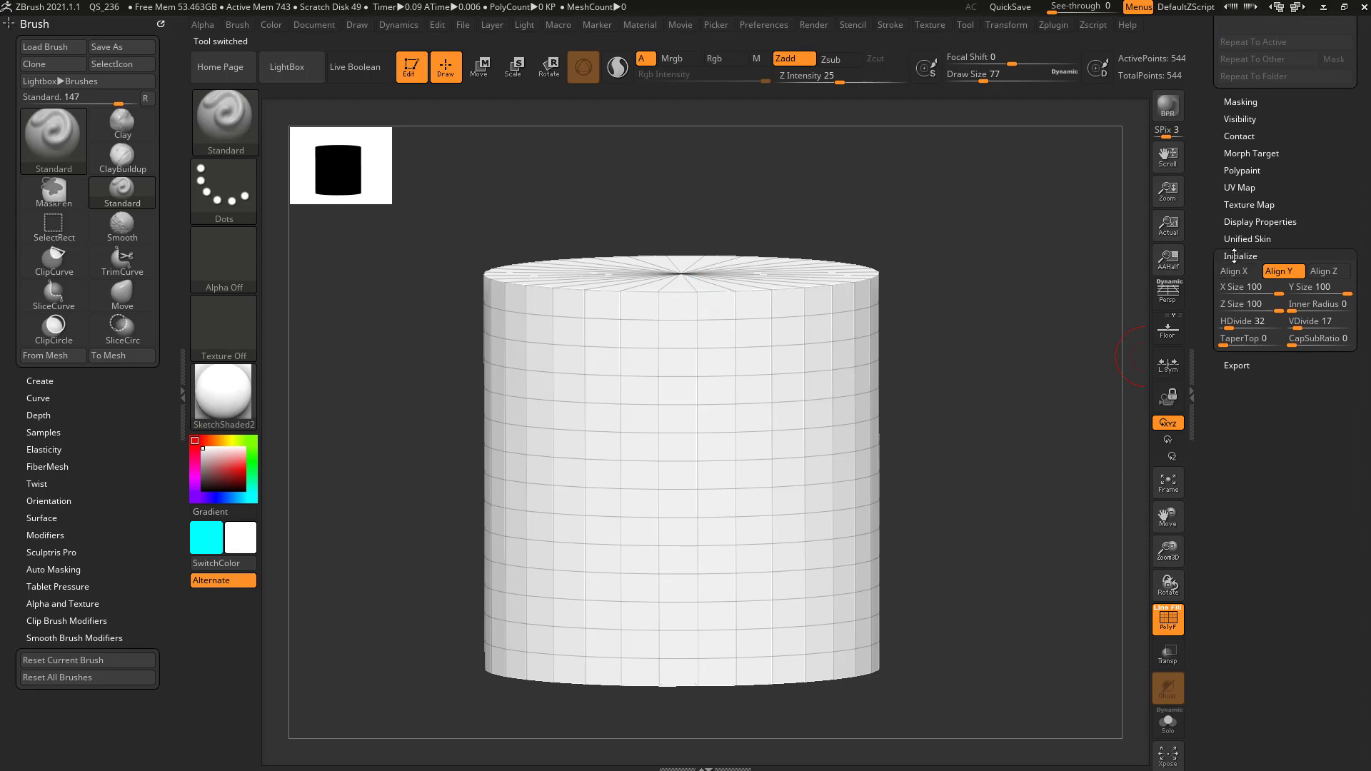
drag(1299, 308, 1308, 310)
drag(1028, 346, 883, 438)
drag(1203, 231, 1209, 510)
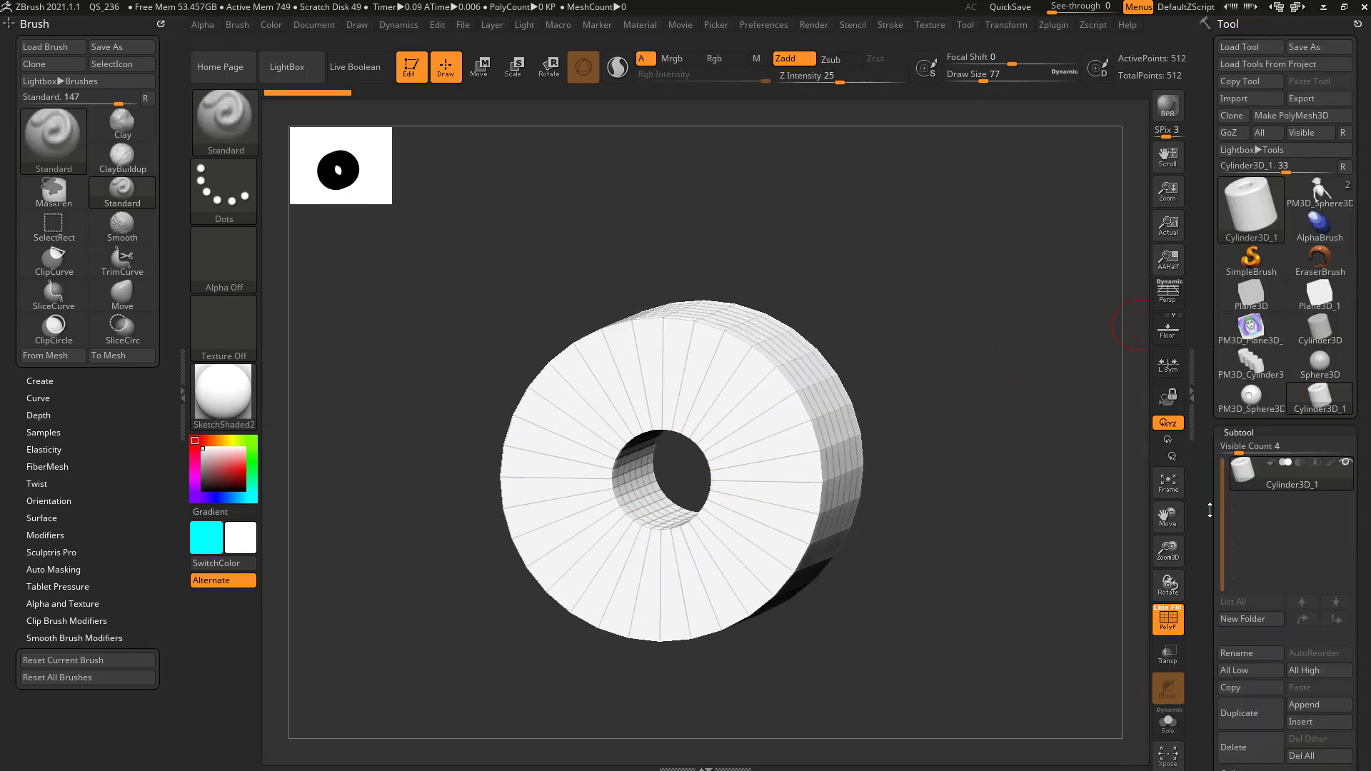
Step: Convert the hollow cylinder to a PolyMesh3D and DynaMesh it at resolution 128 with Blur 0
click(1288, 115)
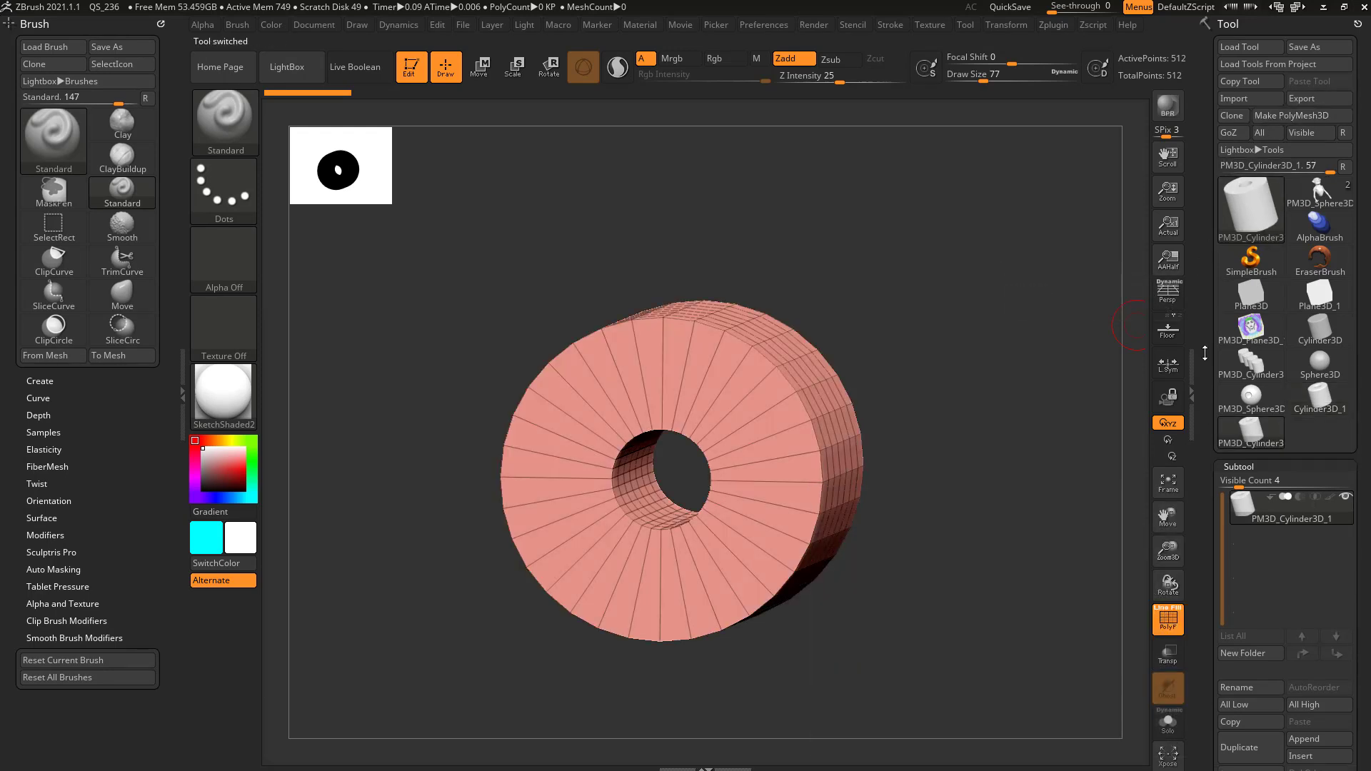
scroll(1204, 354, down, 6)
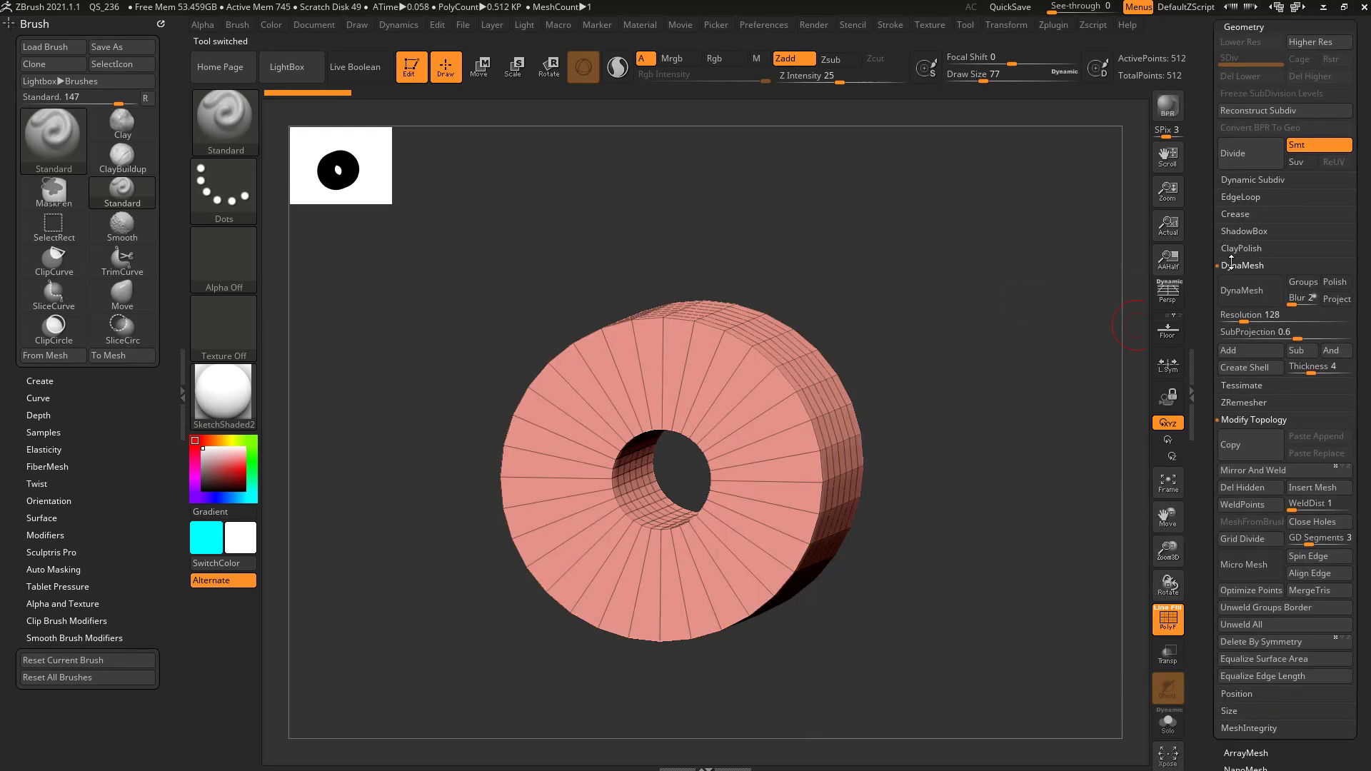
drag(1292, 301, 1266, 310)
click(1244, 291)
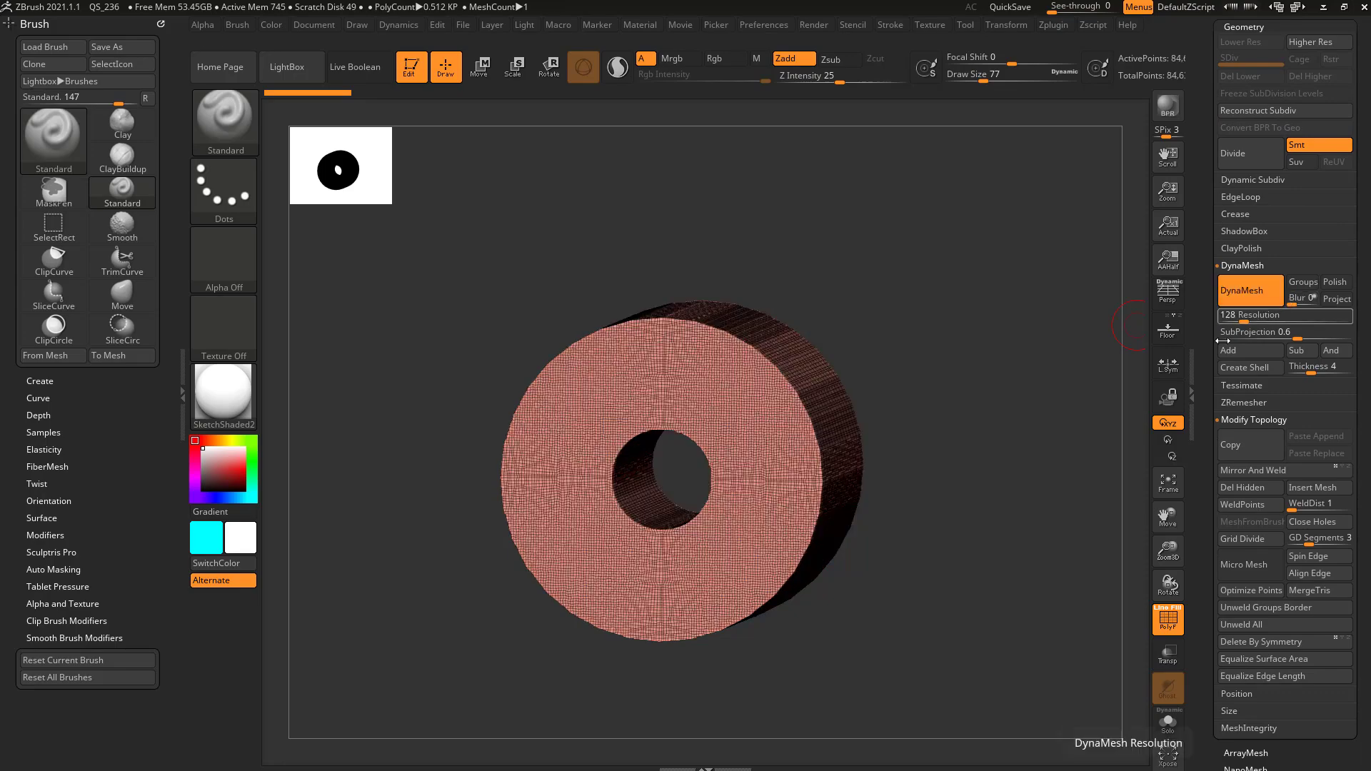
mouse_move(1041, 453)
mouse_down()
mouse_move(1103, 437)
mouse_move(1017, 437)
mouse_move(1032, 430)
mouse_up()
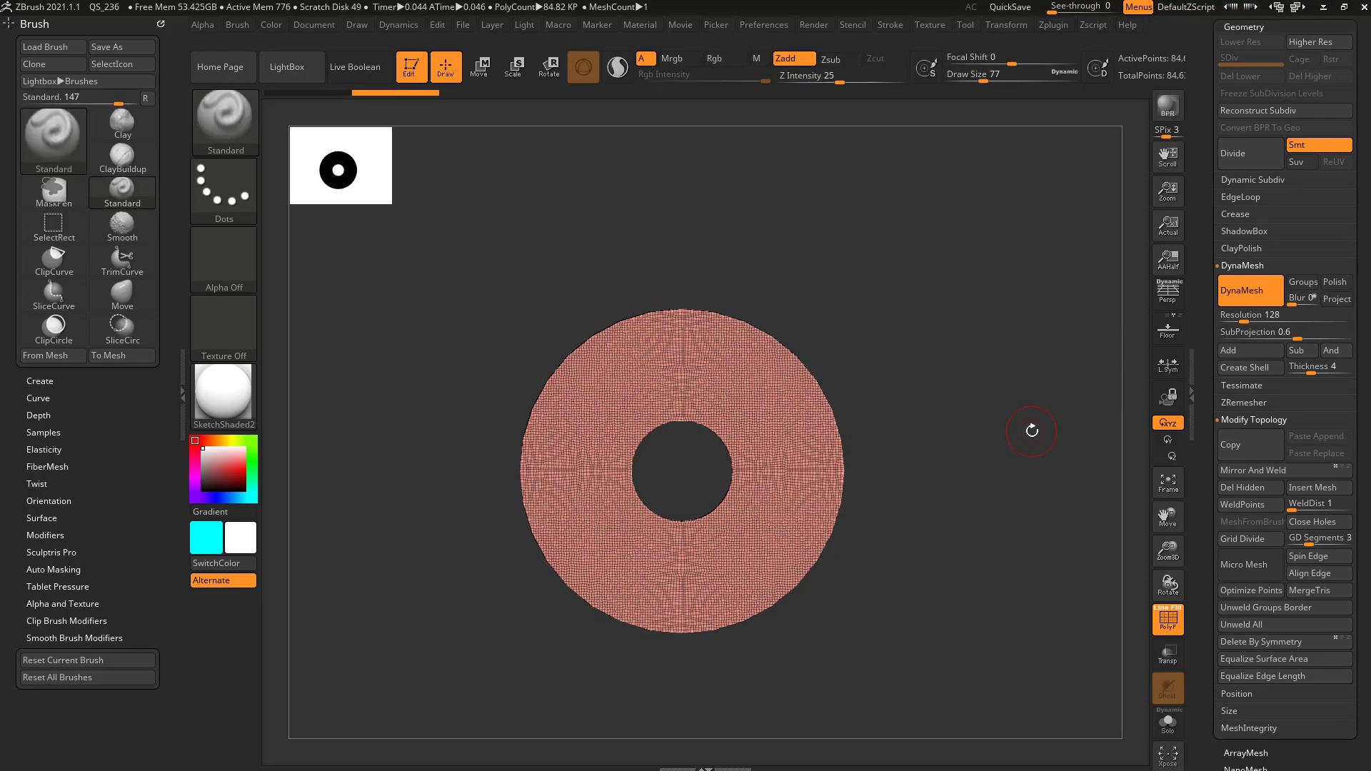
Step: Select the ClipCircle brush for clipping the hollow cylinder
ctrl+shift+click(238, 130)
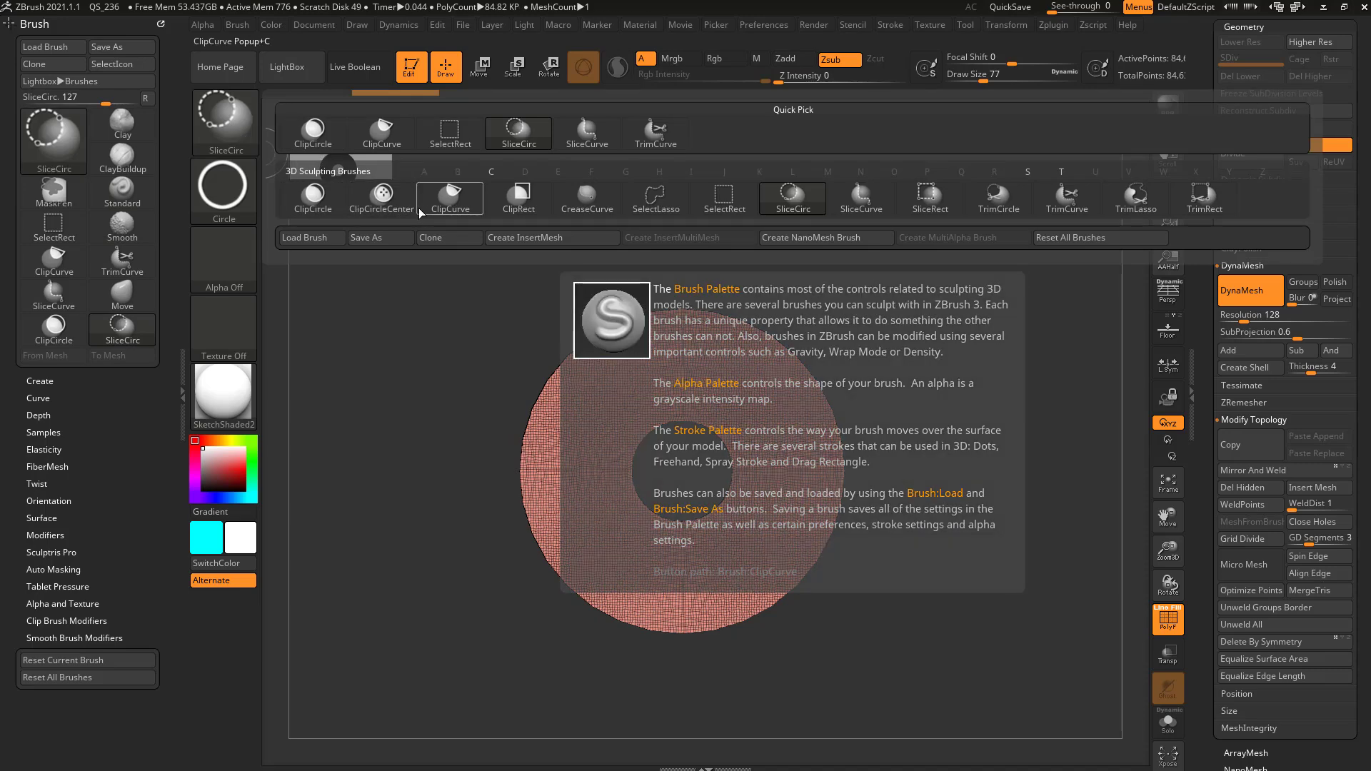
click(328, 205)
mouse_move(931, 413)
ctrl+shift+mouse_down()
mouse_move(822, 378)
mouse_move(875, 398)
mouse_move(865, 426)
mouse_move(857, 405)
ctrl+shift+mouse_up()
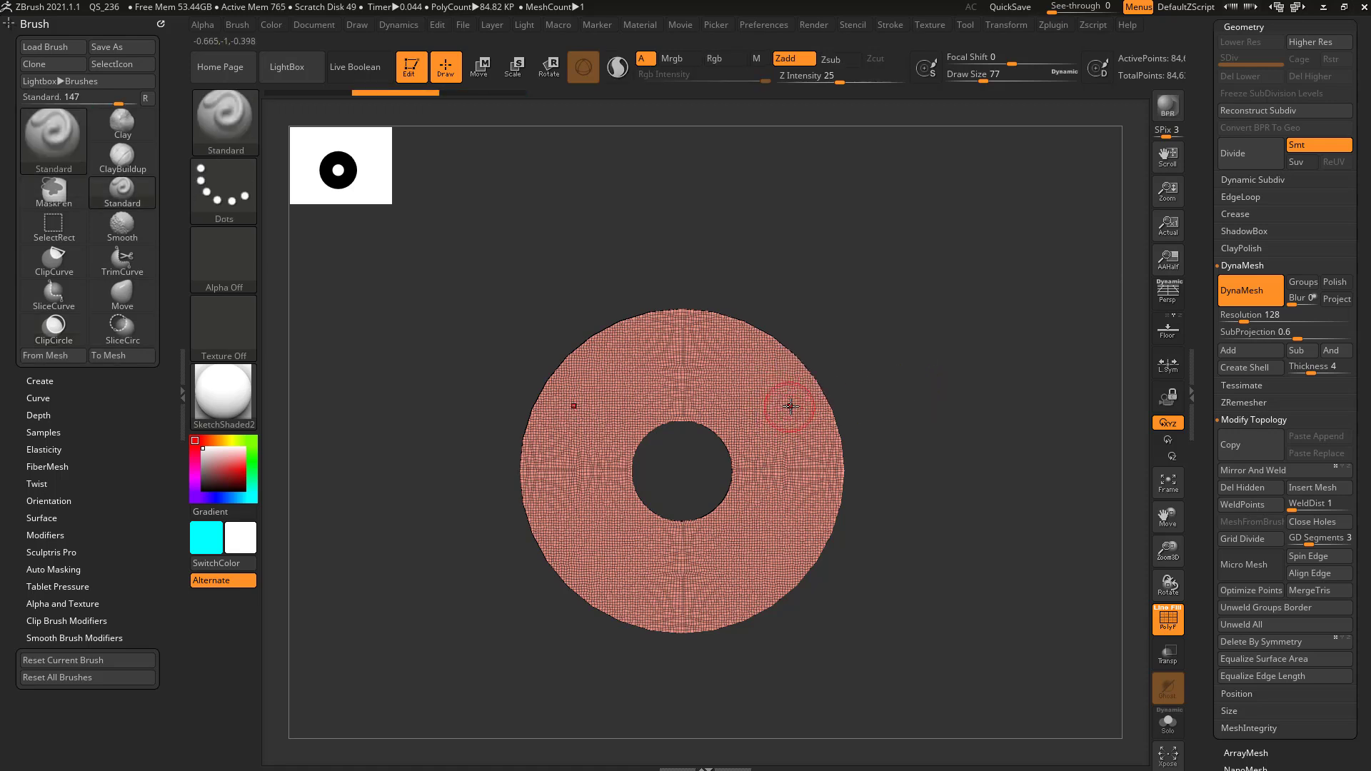
Step: Show the floor grid to check the axes and set the cylinder's symmetry to X and Z
click(1005, 25)
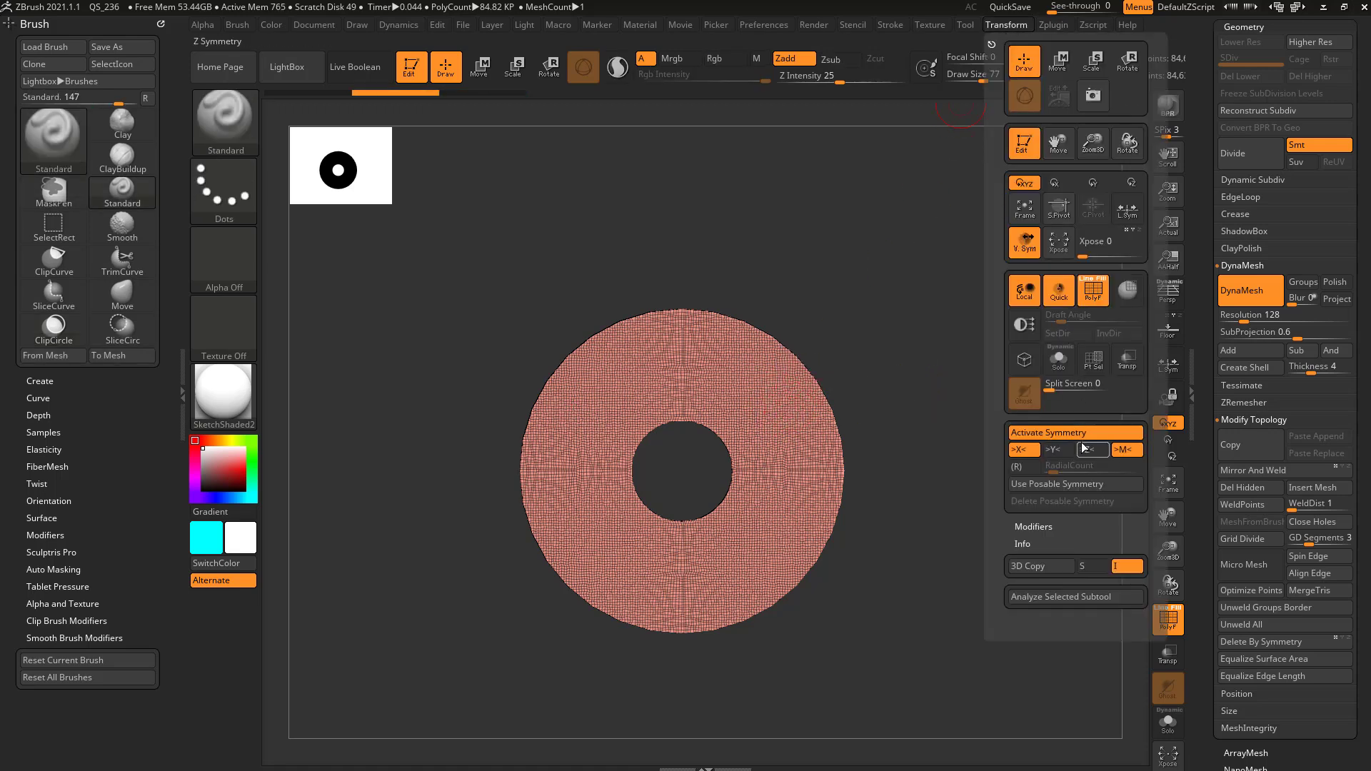
drag(915, 245, 992, 280)
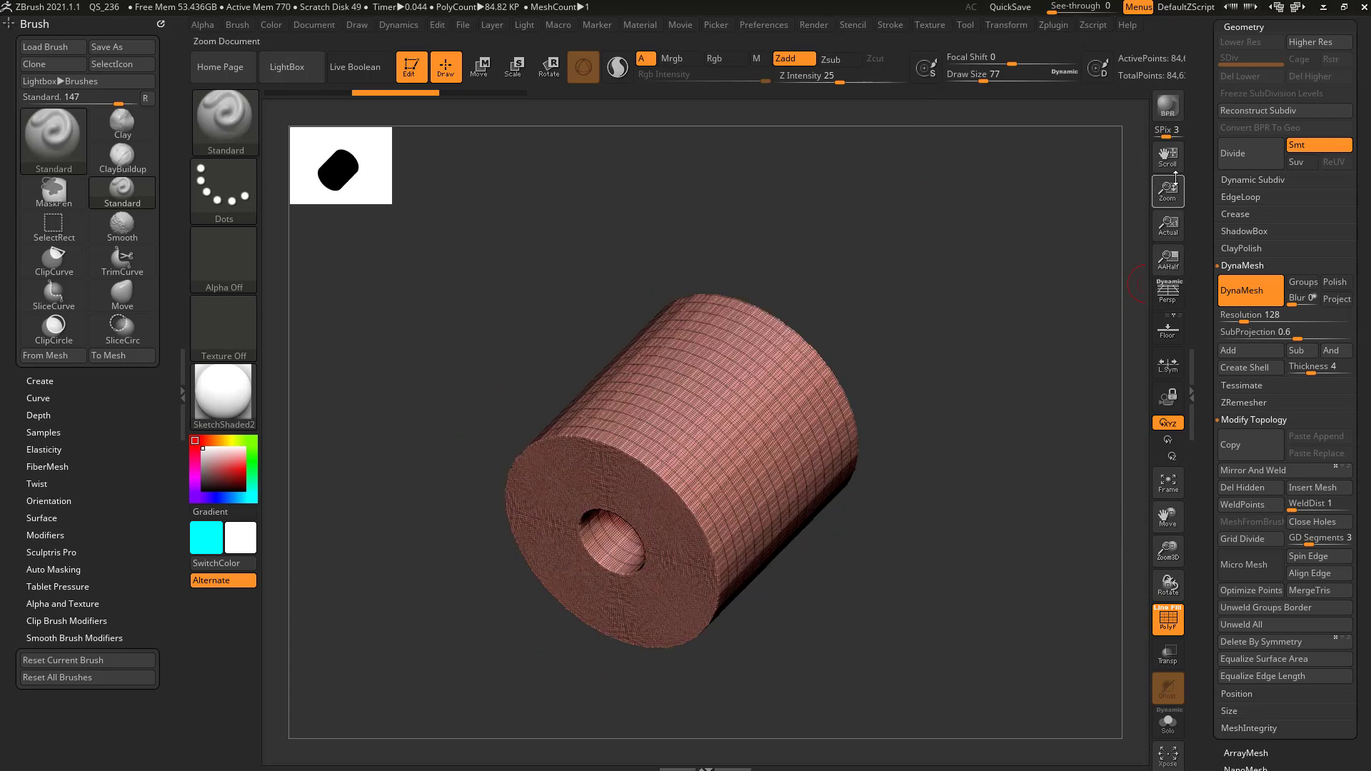
click(1167, 330)
drag(1020, 352, 909, 467)
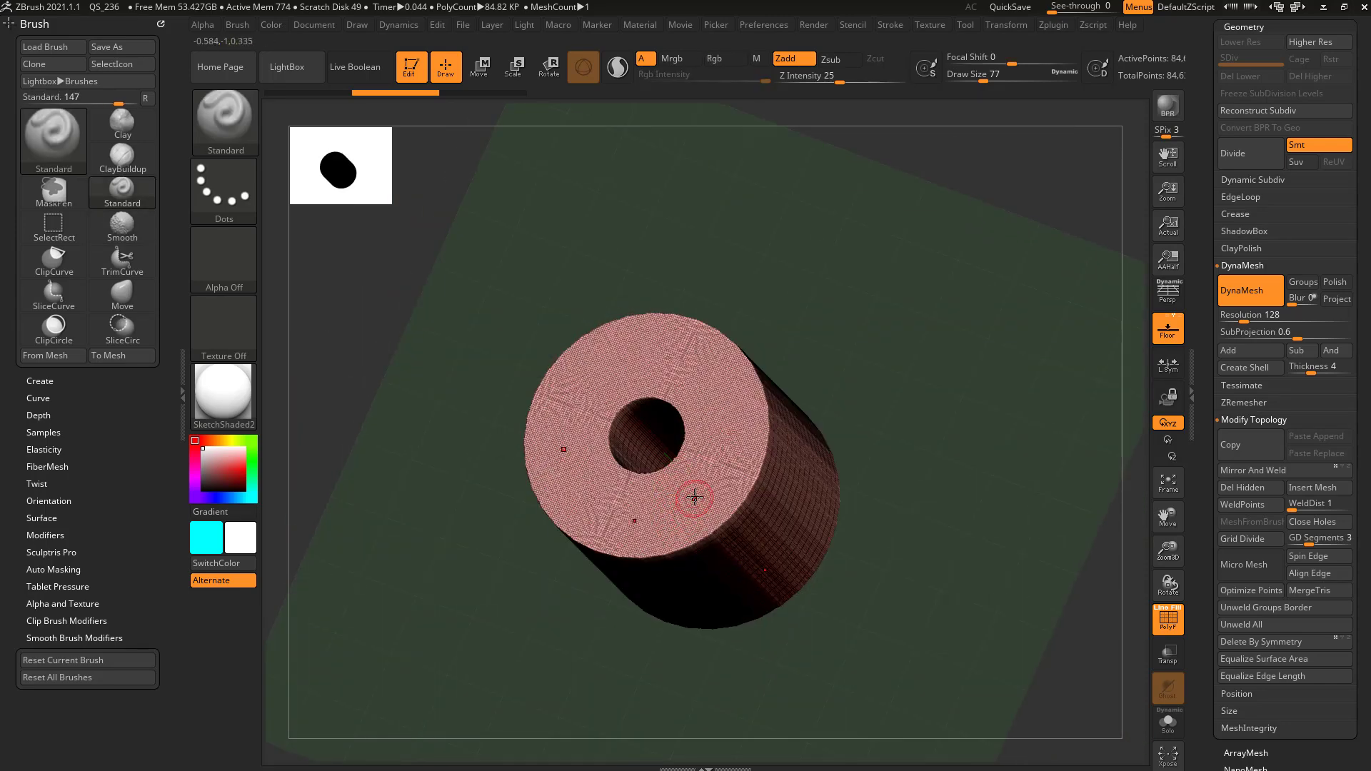
click(997, 24)
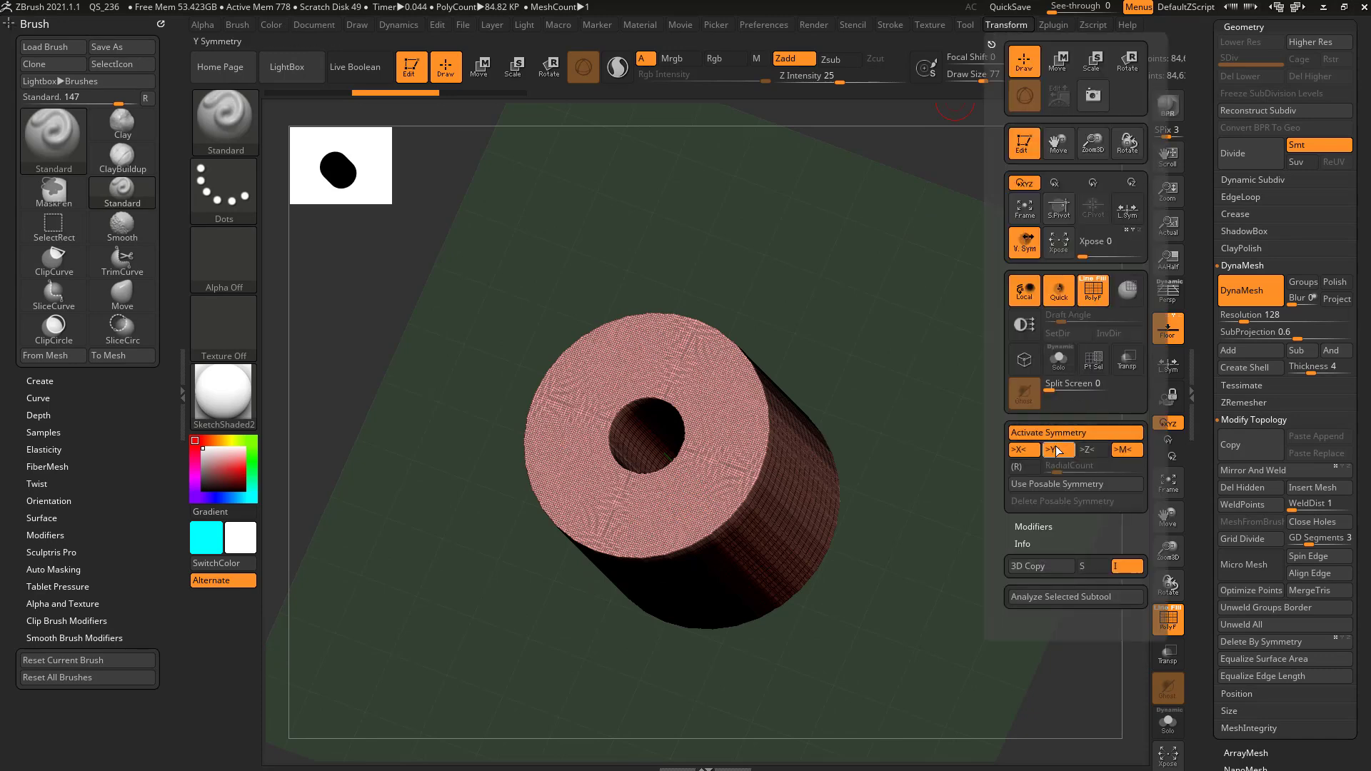
drag(854, 297, 726, 413)
Step: Try cutting four mirrored round notches into the cylinder's outer edge with ClipCircle
mouse_move(747, 316)
ctrl+shift+mouse_down()
mouse_move(807, 371)
mouse_move(813, 407)
ctrl+shift+mouse_up()
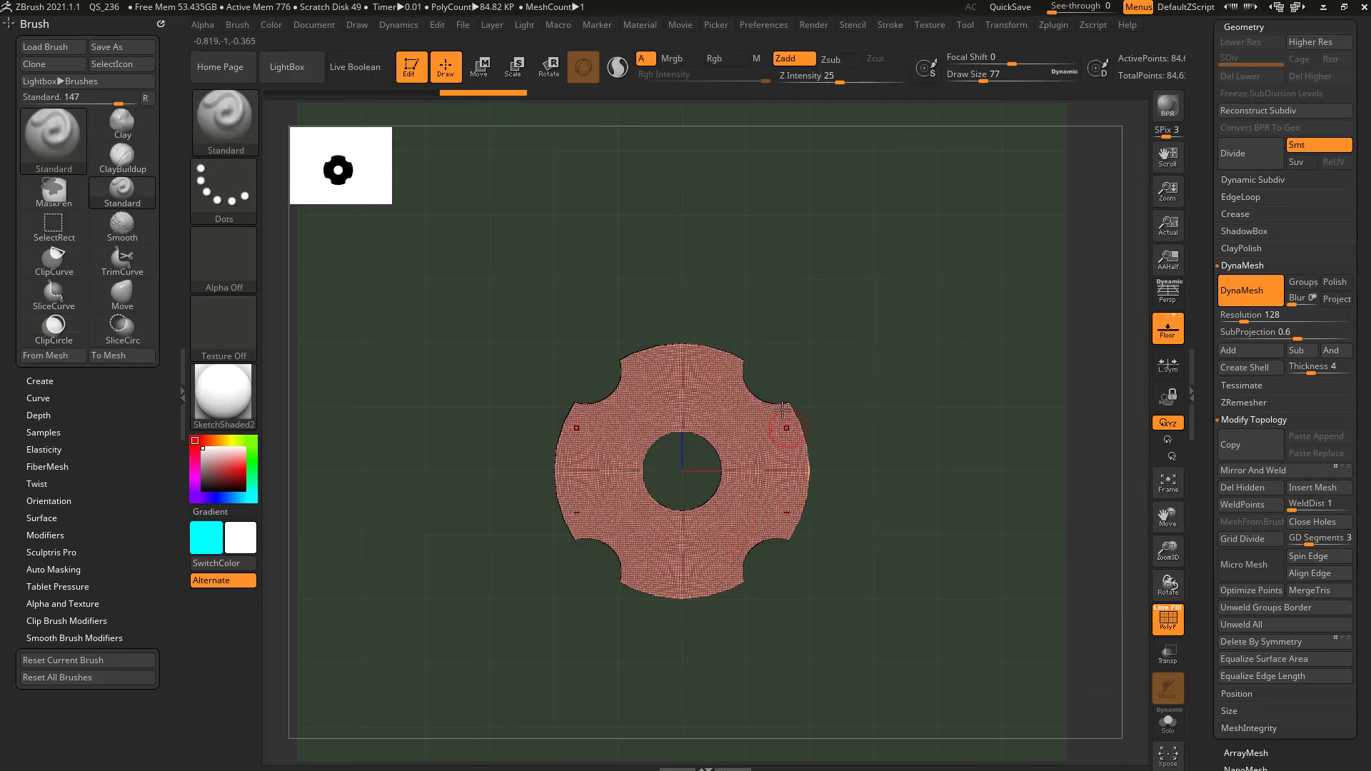
mouse_move(944, 408)
mouse_down()
mouse_move(1014, 425)
mouse_move(958, 407)
mouse_up()
key(ctrl+z)
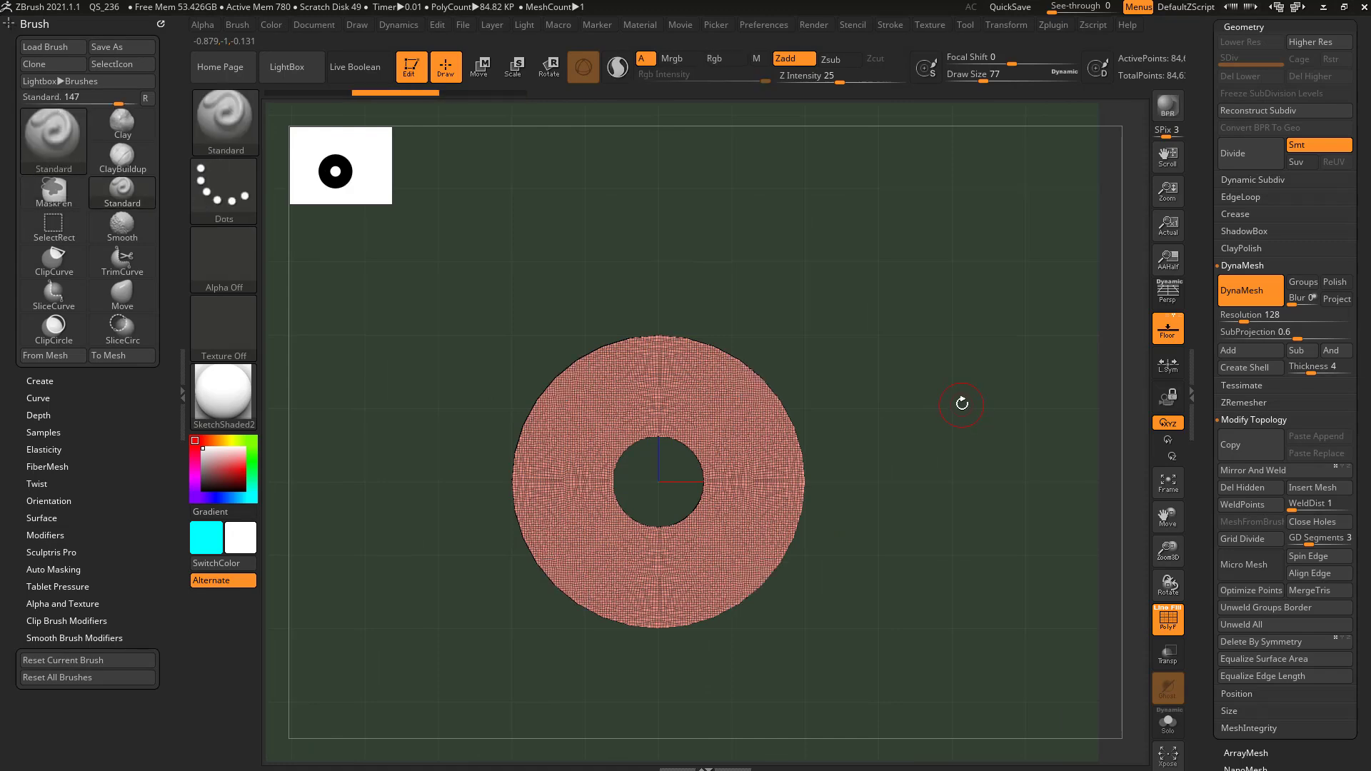
Step: Push out four mirrored round lobes on the cylinder's outer edge with ClipCircle and re-DynaMesh the result
ctrl+shift+drag(725, 348, 798, 421)
mouse_move(888, 438)
mouse_down()
mouse_move(872, 444)
mouse_move(965, 414)
mouse_move(897, 401)
mouse_up()
ctrl+drag(959, 321, 993, 392)
shift+drag(1008, 450, 1012, 431)
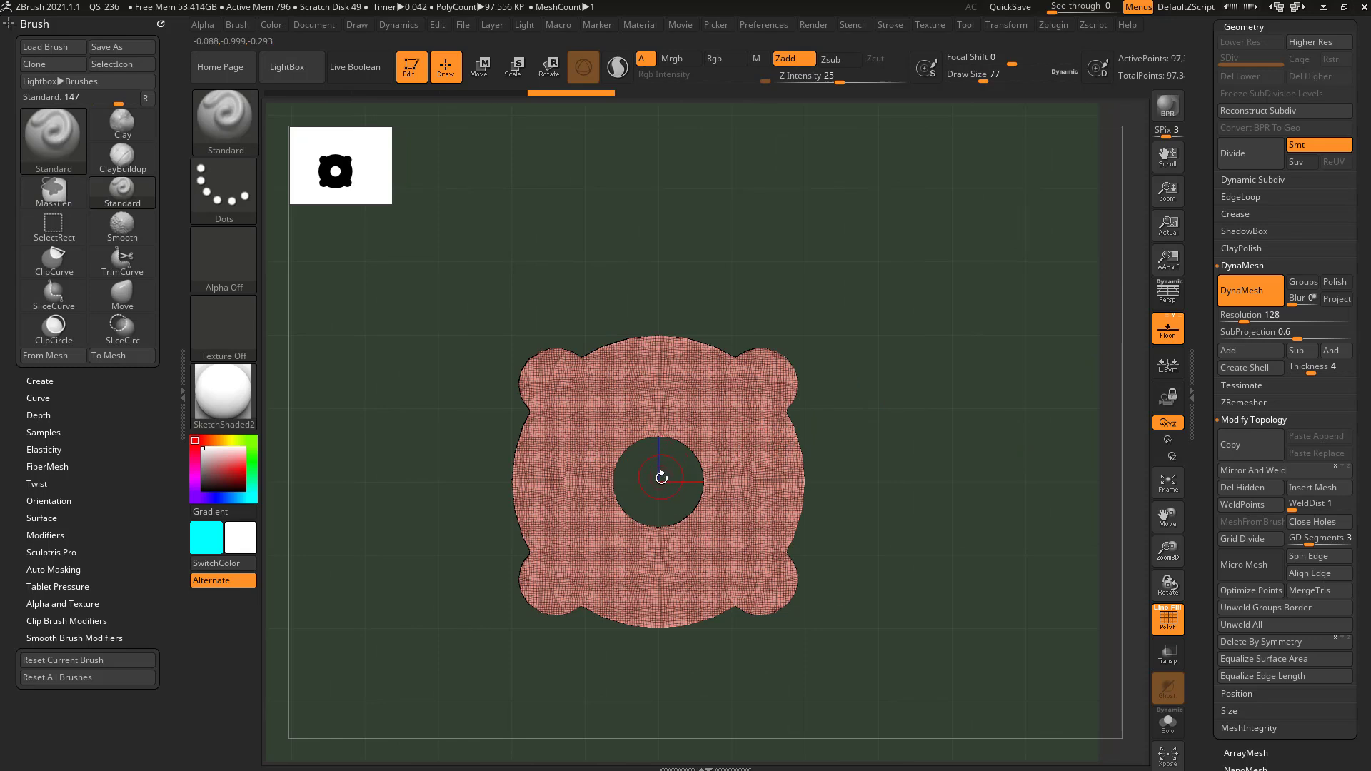
Step: Try widening the cylinder's central hole with a ClipCircle drawn around it
key(ctrl+shift)
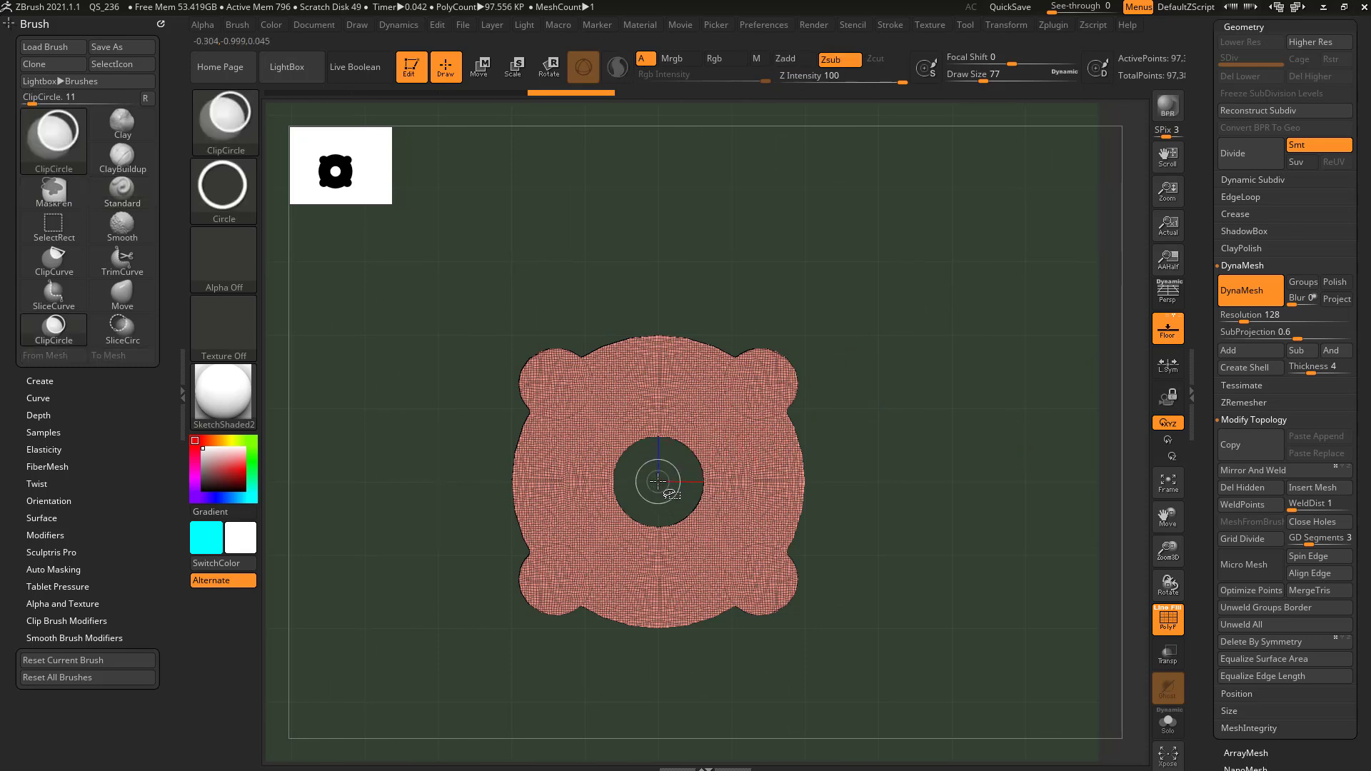
ctrl+shift+drag(715, 541, 704, 520)
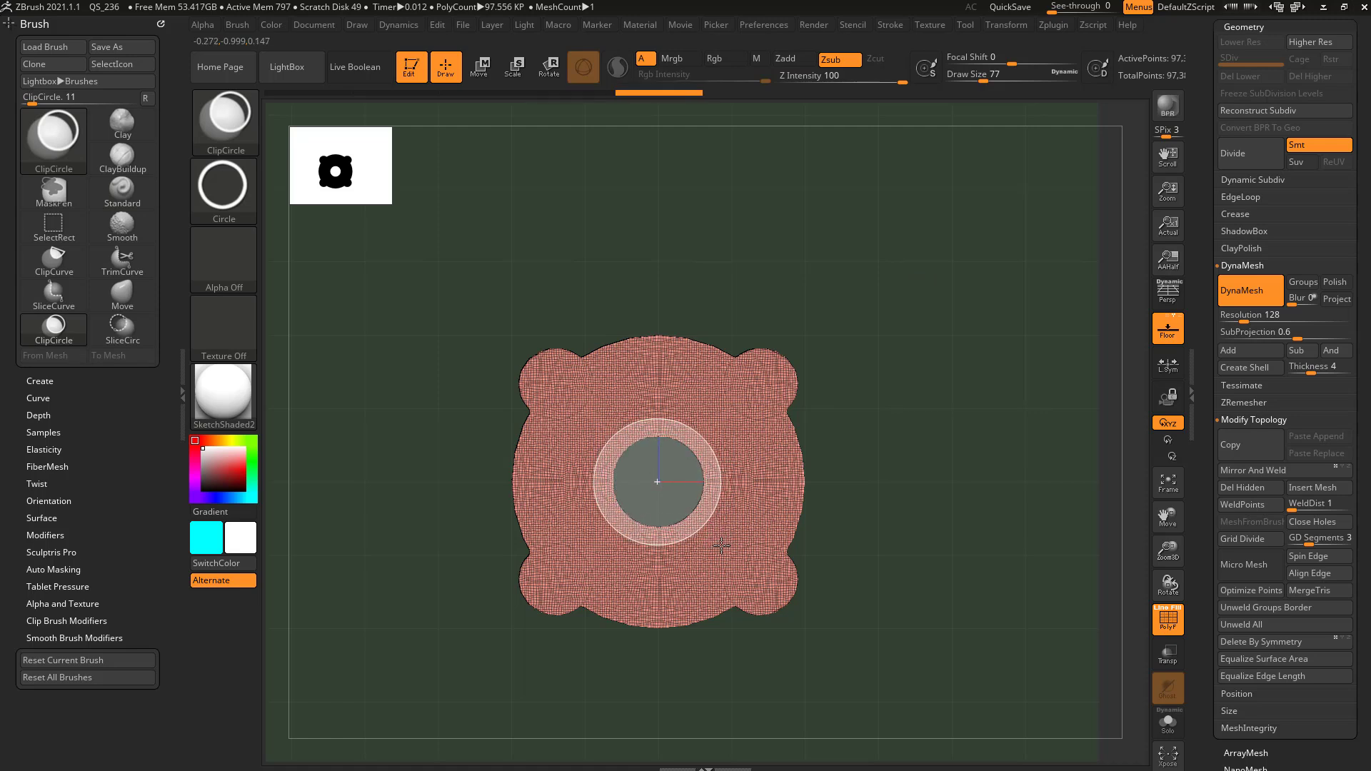
ctrl+shift+drag(721, 546, 723, 544)
key(ctrl+z)
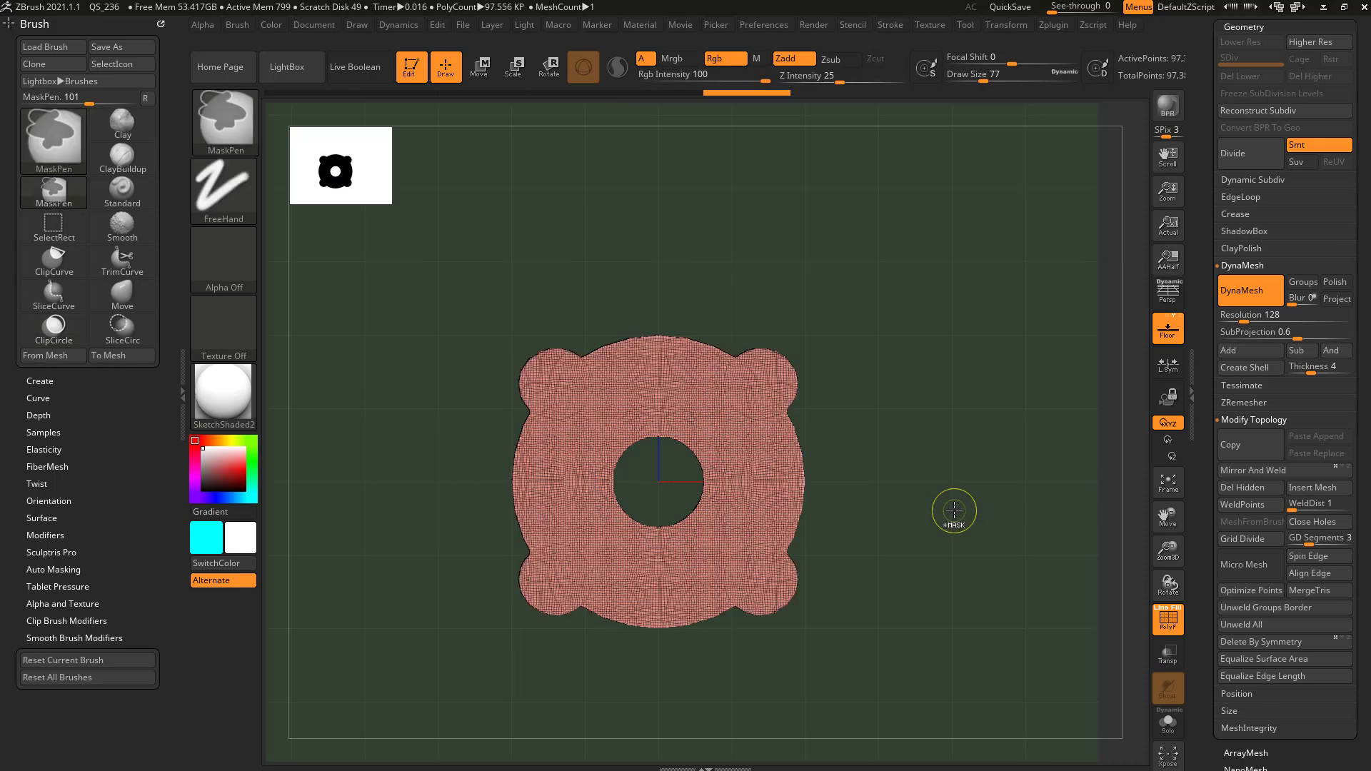
key(ctrl+z)
mouse_move(720, 535)
ctrl+shift+mouse_down()
mouse_move(710, 543)
mouse_move(724, 548)
ctrl+shift+mouse_up()
mouse_move(843, 400)
mouse_down()
mouse_move(922, 431)
mouse_move(798, 421)
mouse_move(918, 414)
mouse_up()
key(ctrl+z)
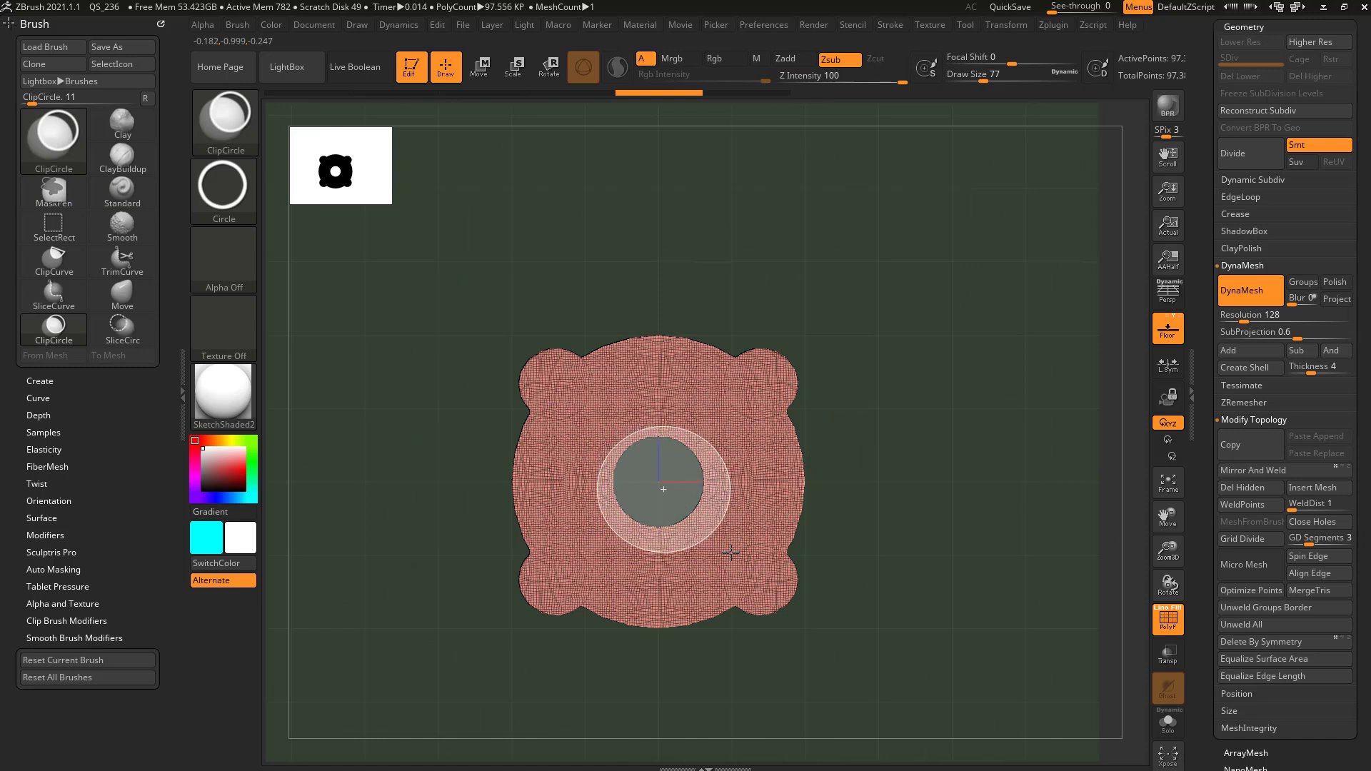
ctrl+shift+drag(712, 533, 715, 538)
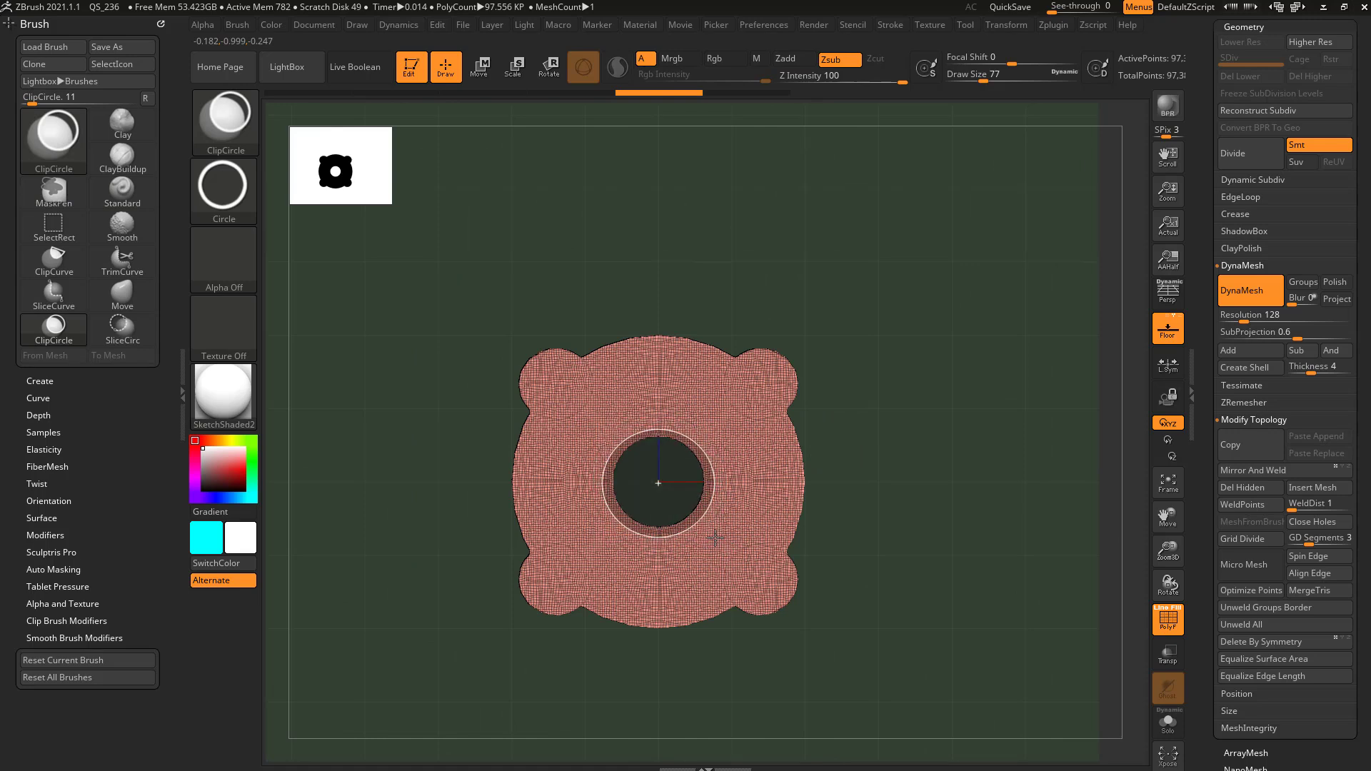
mouse_move(1019, 453)
mouse_down()
mouse_move(855, 465)
mouse_move(1010, 443)
mouse_up()
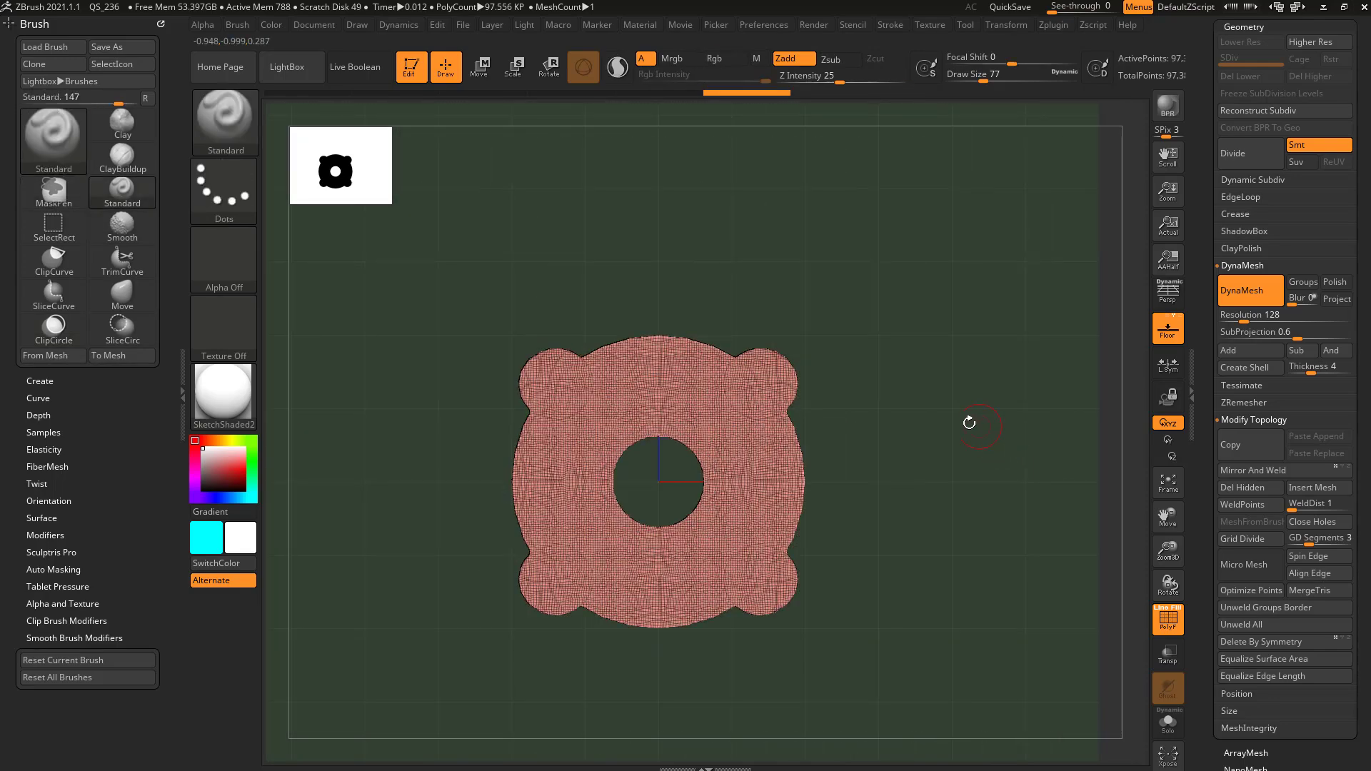
Step: Widen the cylinder's central hole with a circle drawn from its centre using ClipCircleCenter, and hide the floor grid
ctrl+shift+click(238, 130)
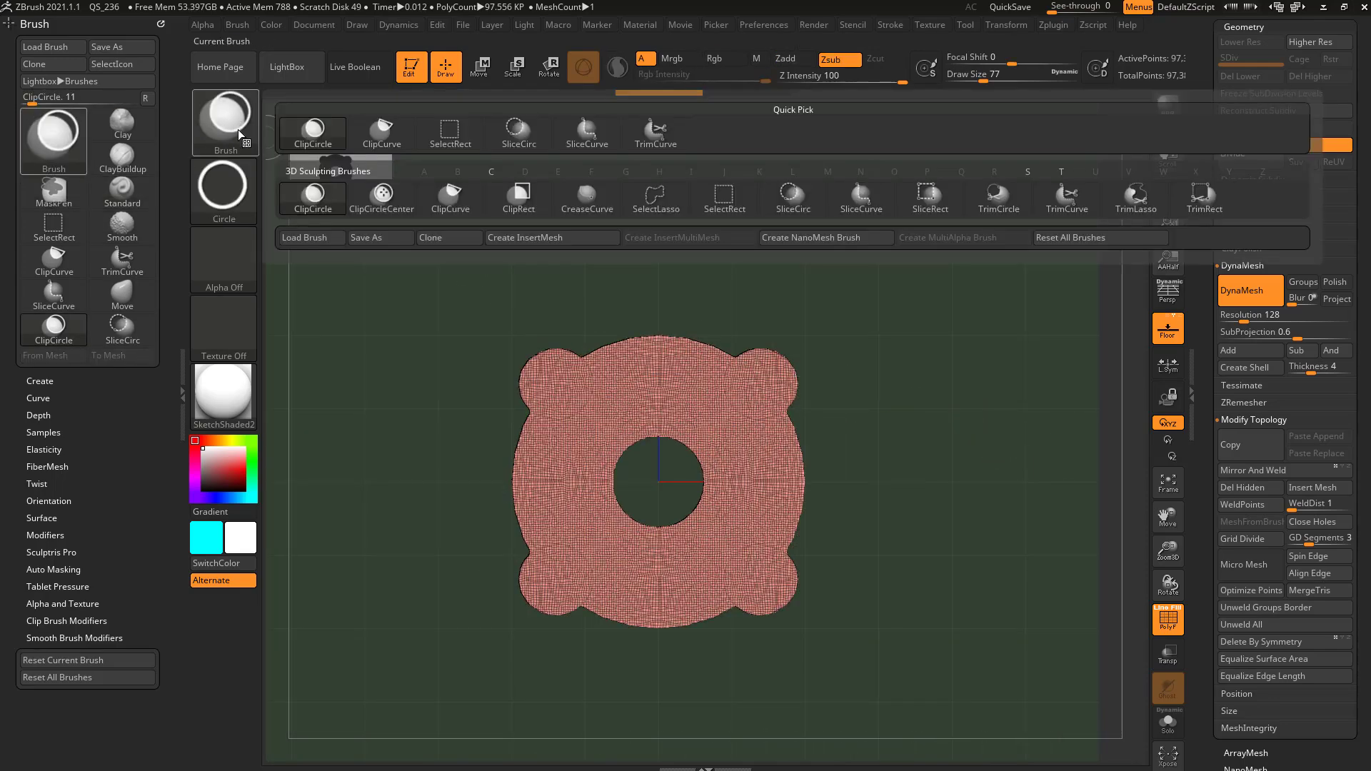
click(384, 195)
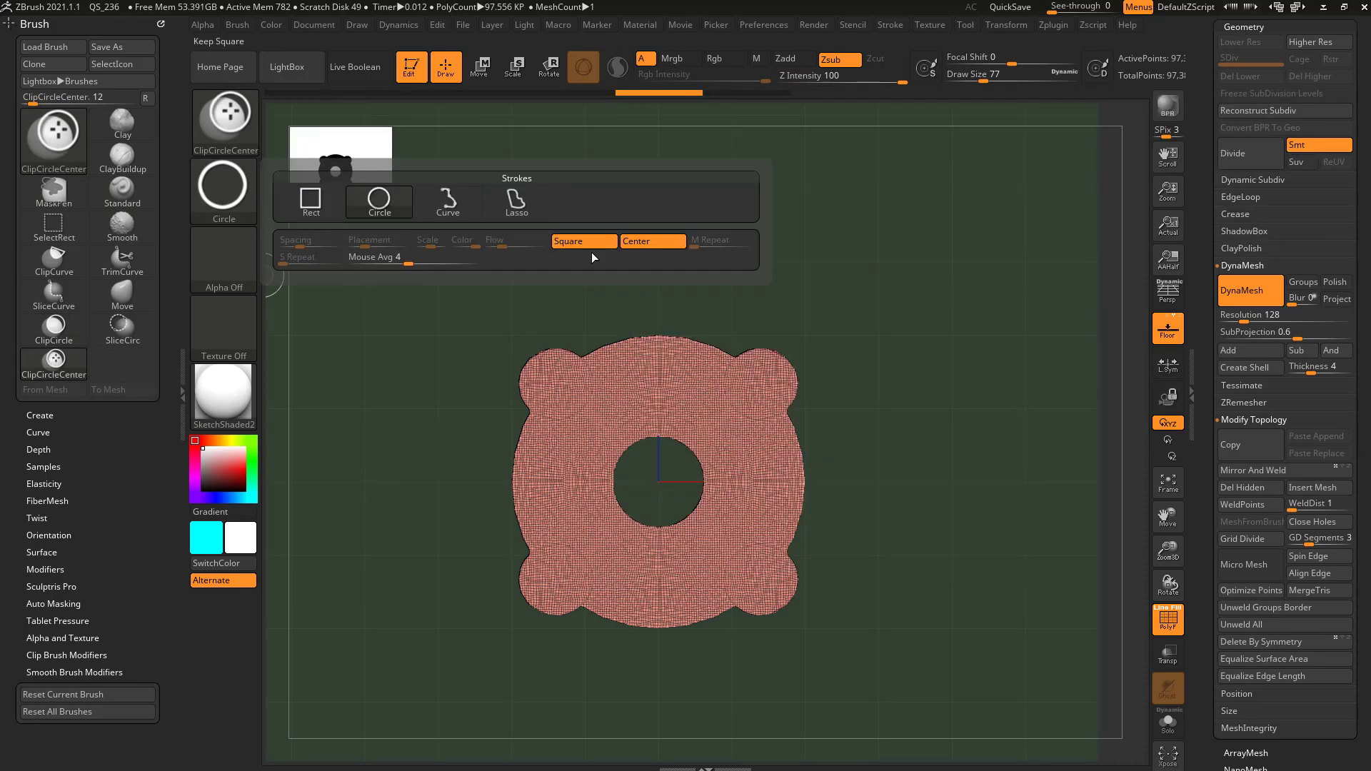
ctrl+shift+drag(660, 483, 714, 507)
key(ctrl+z)
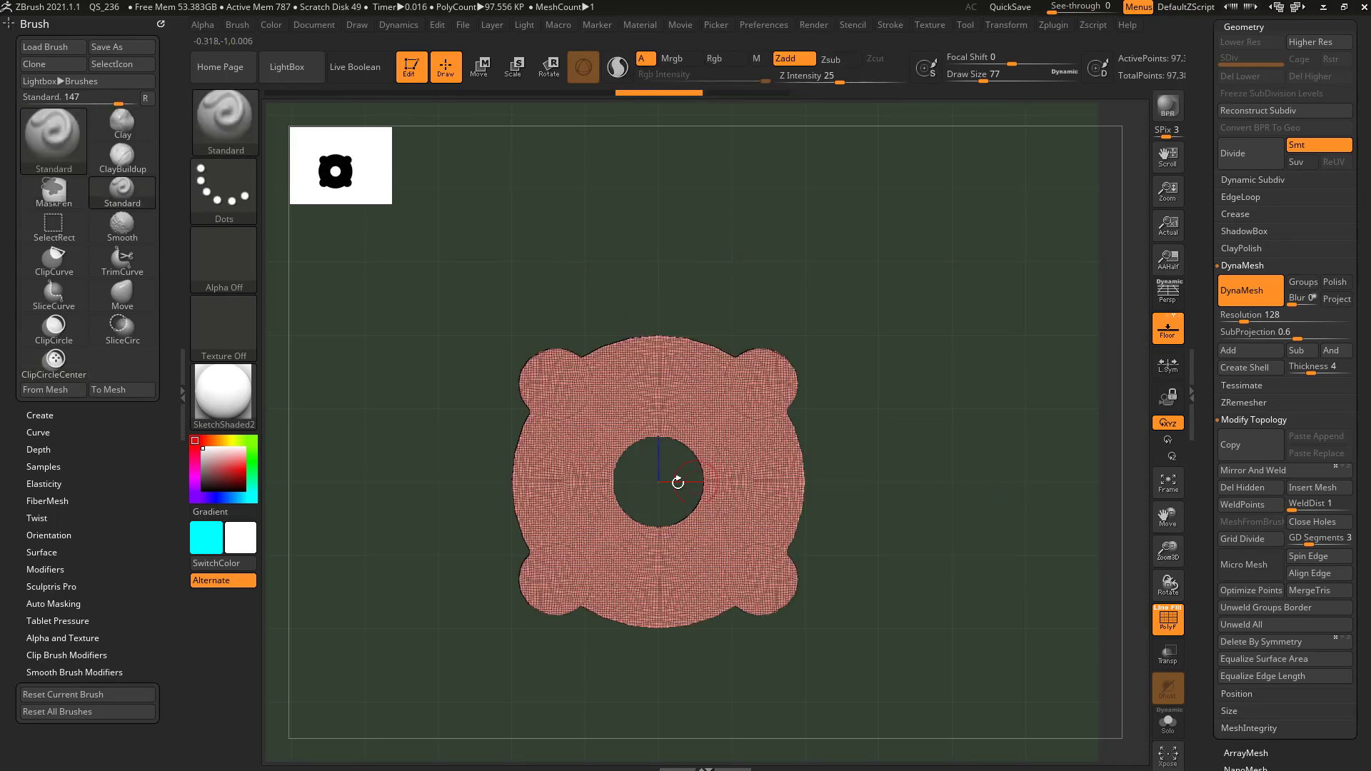
ctrl+shift+drag(659, 480, 708, 509)
drag(1031, 404, 1004, 411)
click(1168, 330)
mouse_move(992, 491)
mouse_down()
mouse_move(1012, 398)
mouse_move(1023, 417)
mouse_up()
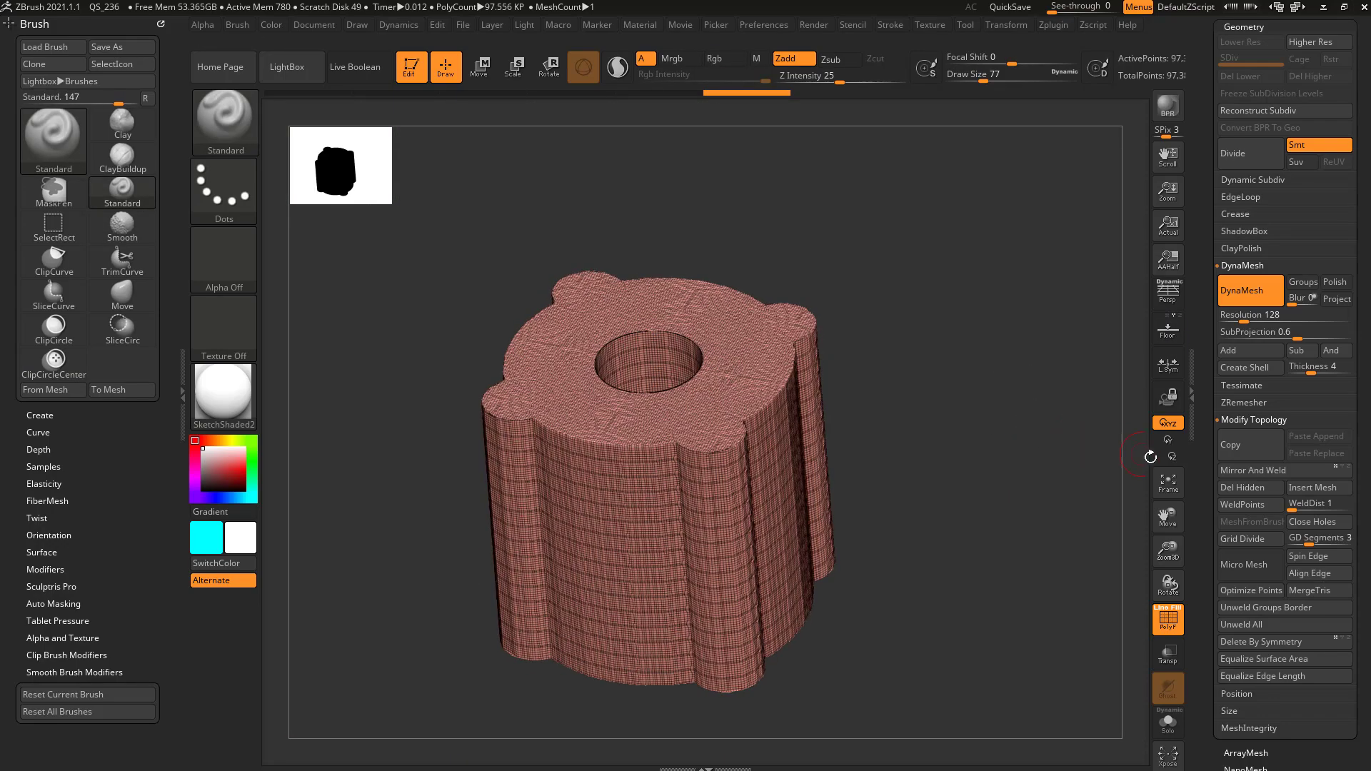
Step: Slice a small circular polygroup into one of the cylinder's four lobes with the SliceCirc brush
click(225, 121)
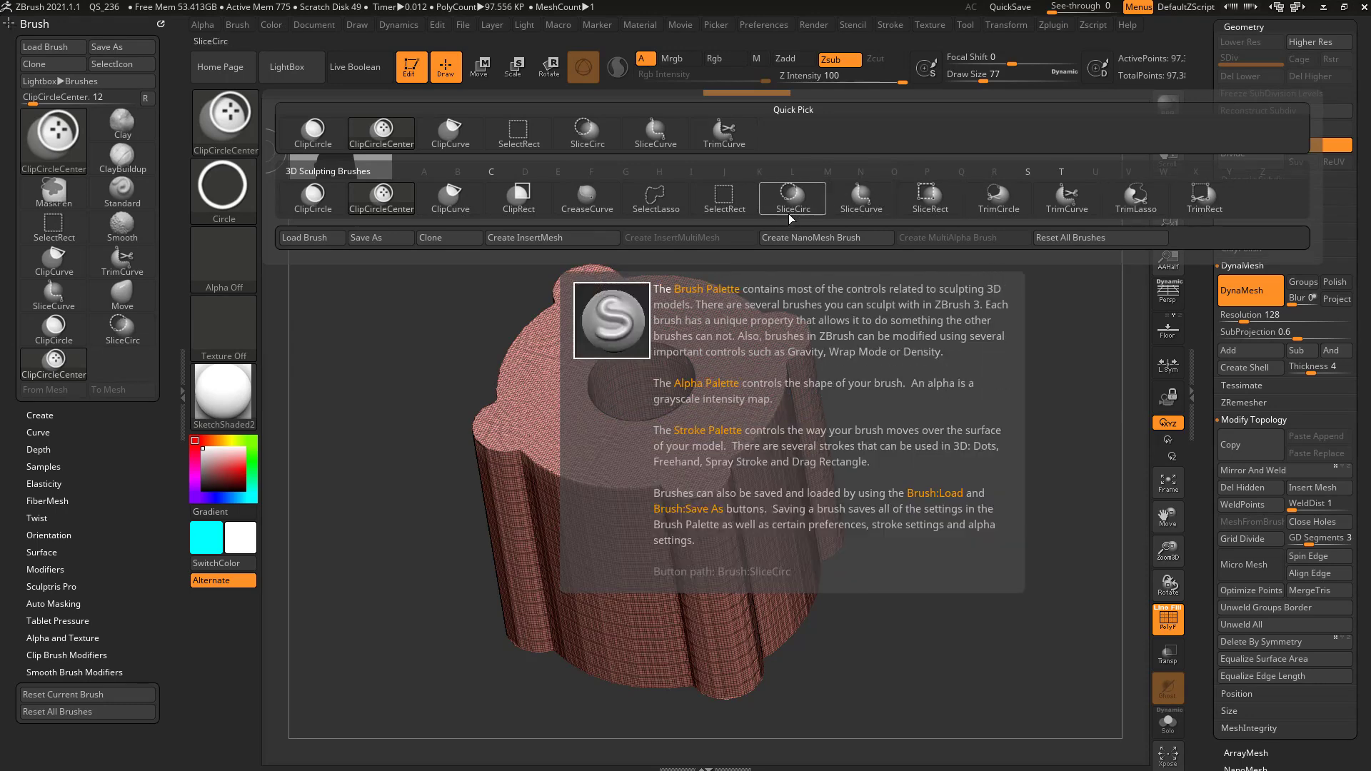
ctrl+shift+click(793, 205)
shift+drag(886, 277, 943, 364)
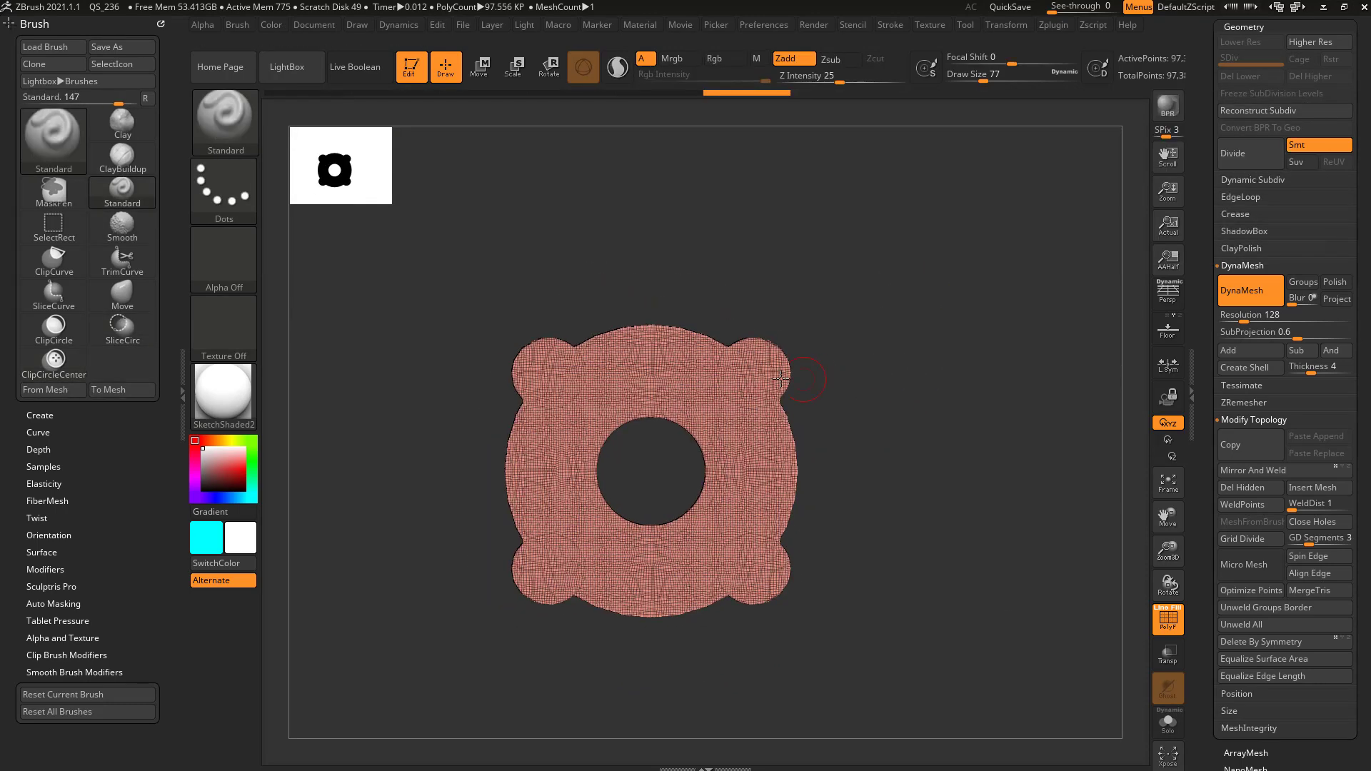
ctrl+shift+drag(558, 378, 571, 395)
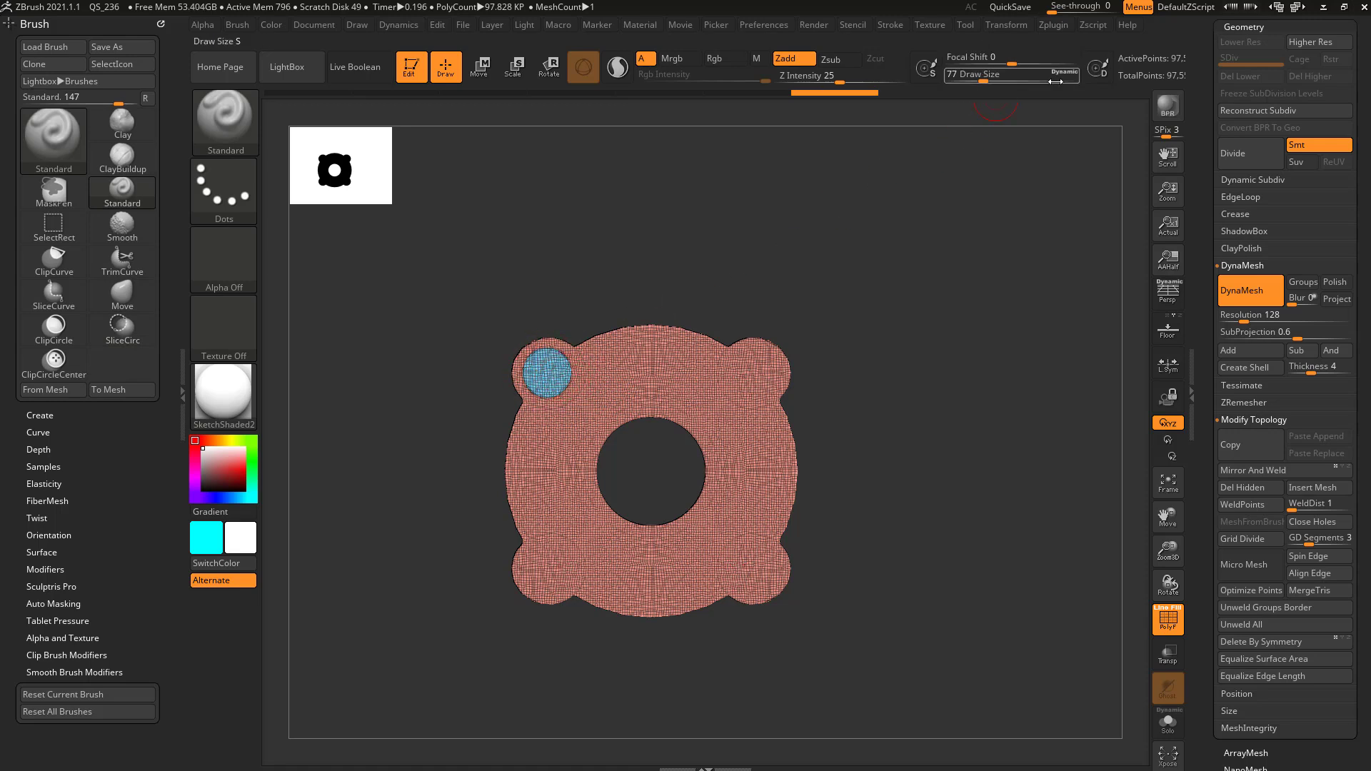
Step: Flip the mesh across X with the Mirror deformation to move the sliced disc to the opposite lobe
drag(1200, 265, 1200, 62)
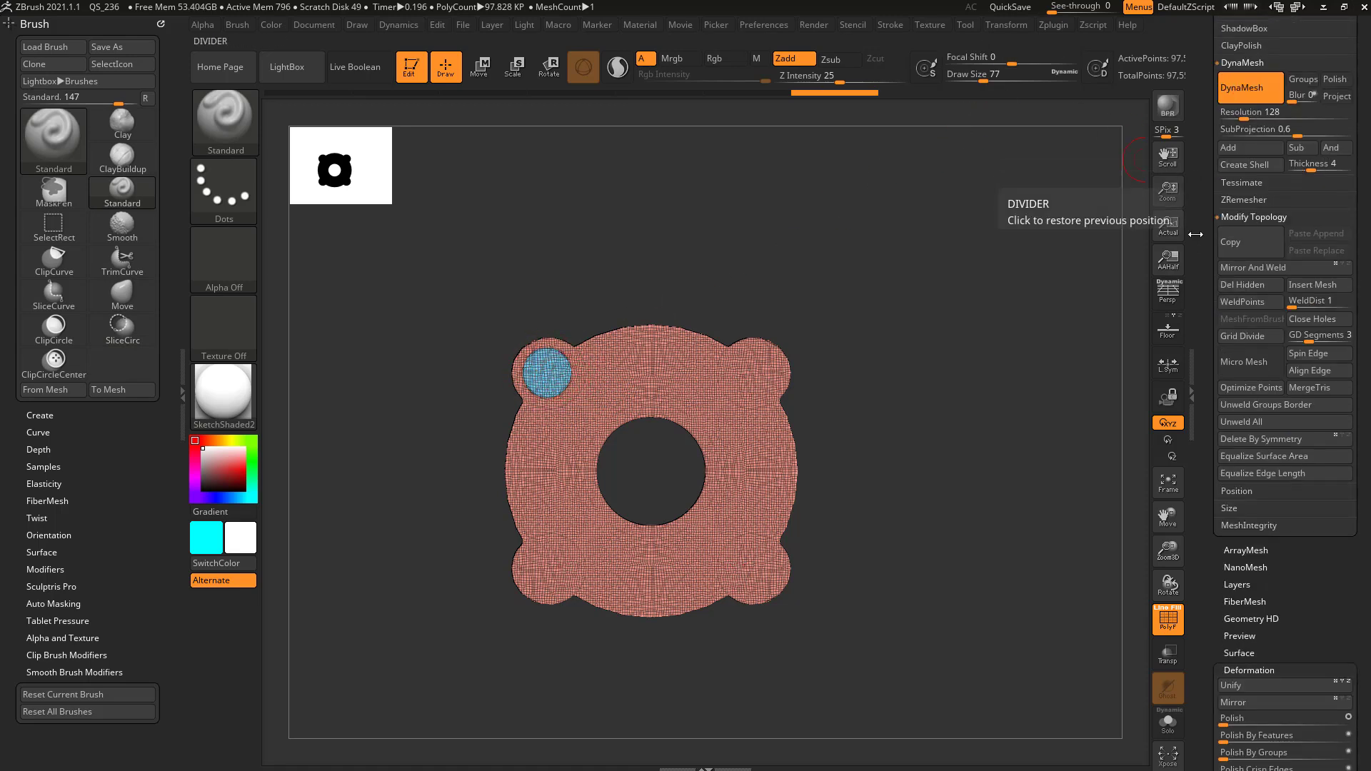
click(1291, 269)
scroll(1214, 293, down, 2)
scroll(1230, 292, down, 5)
click(1258, 452)
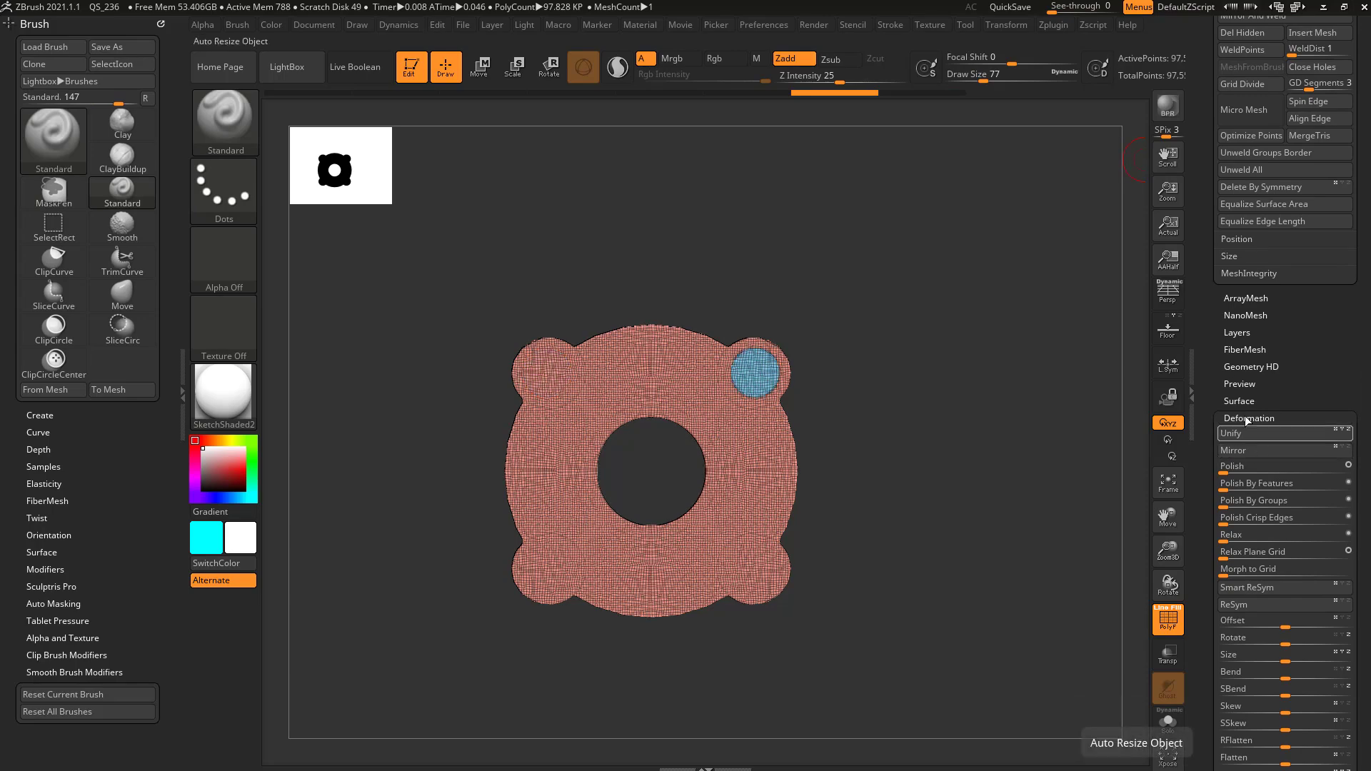
Step: Mirror and weld the mesh across X and Z to repeat the circular polygroup in all four lobes
scroll(1208, 430, up, 8)
scroll(1208, 430, up, 1)
click(1257, 335)
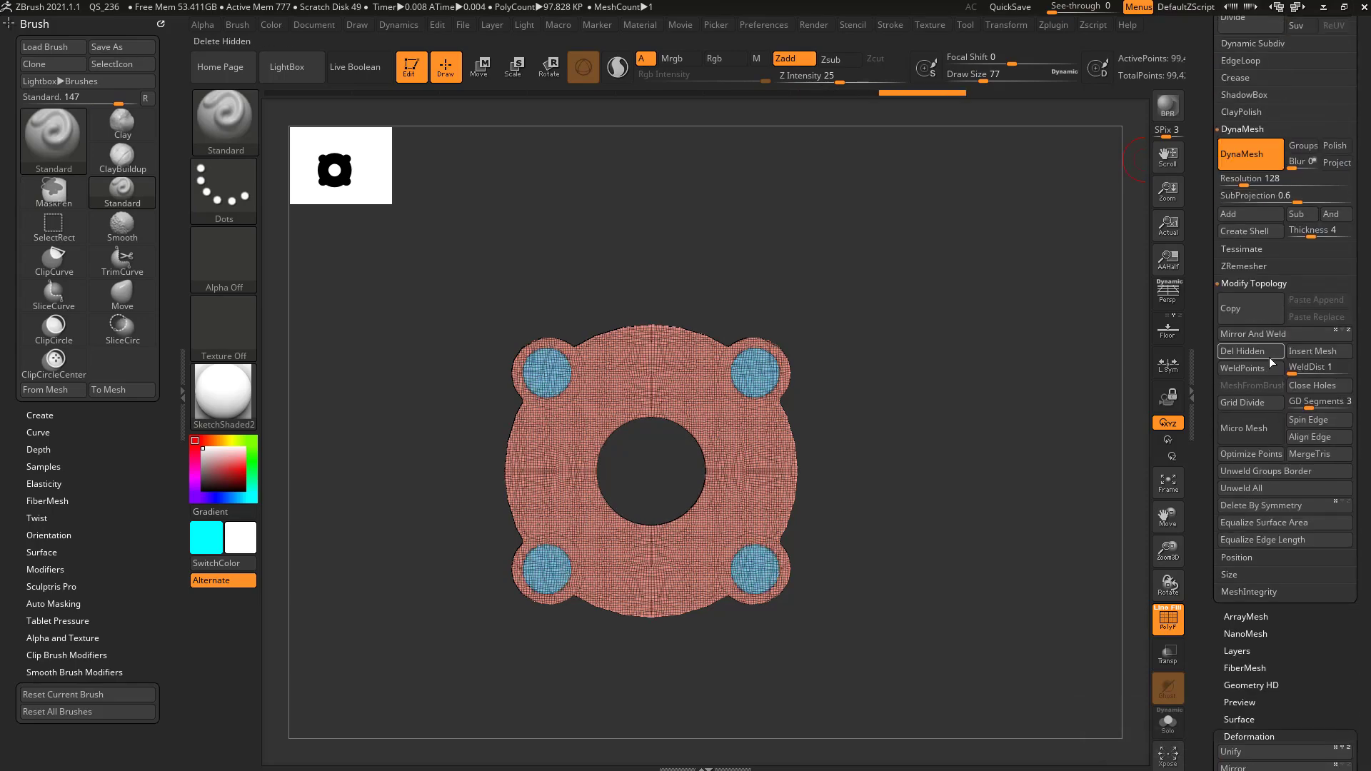
mouse_move(977, 434)
mouse_down()
mouse_move(827, 447)
mouse_move(992, 432)
mouse_up()
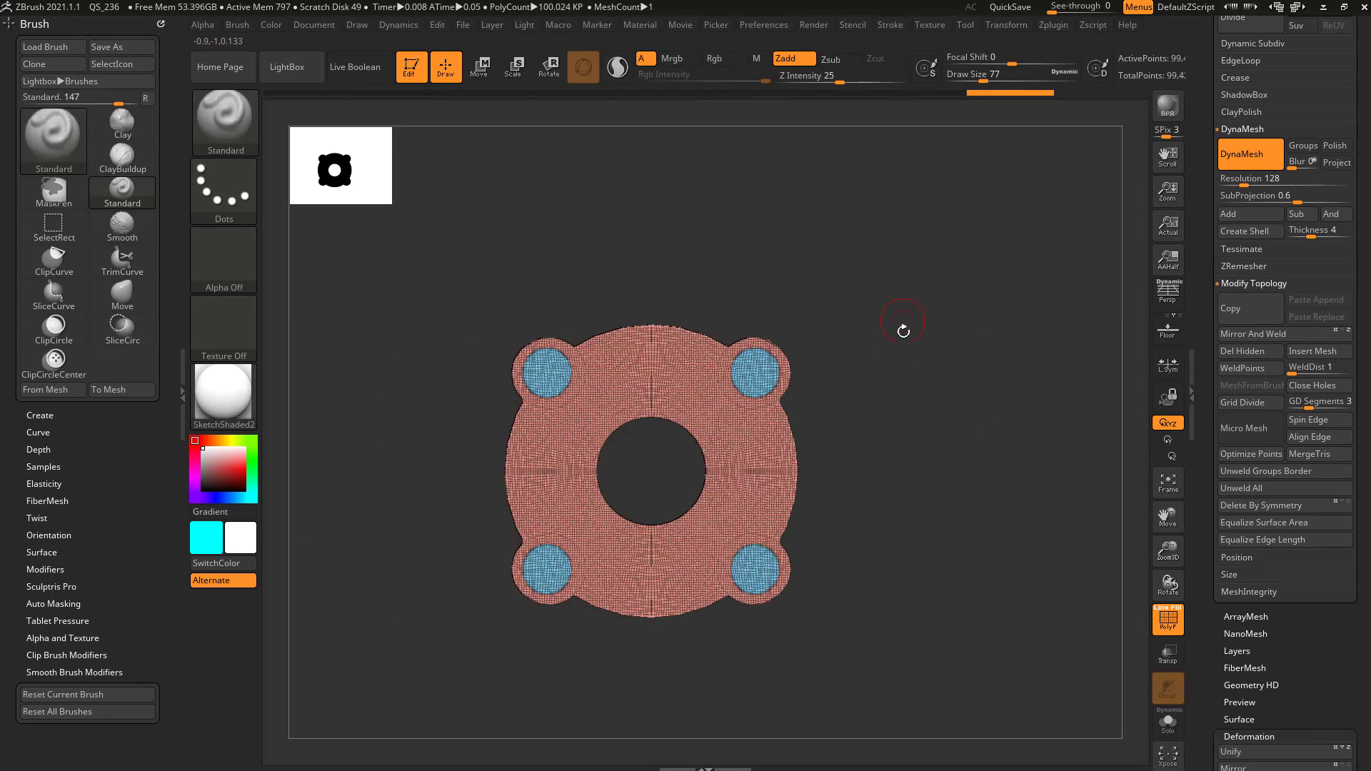
Step: Slice a small circular polygroup into the flat face above the central hole with SliceCirc
key(ctrl+shift)
click(1005, 26)
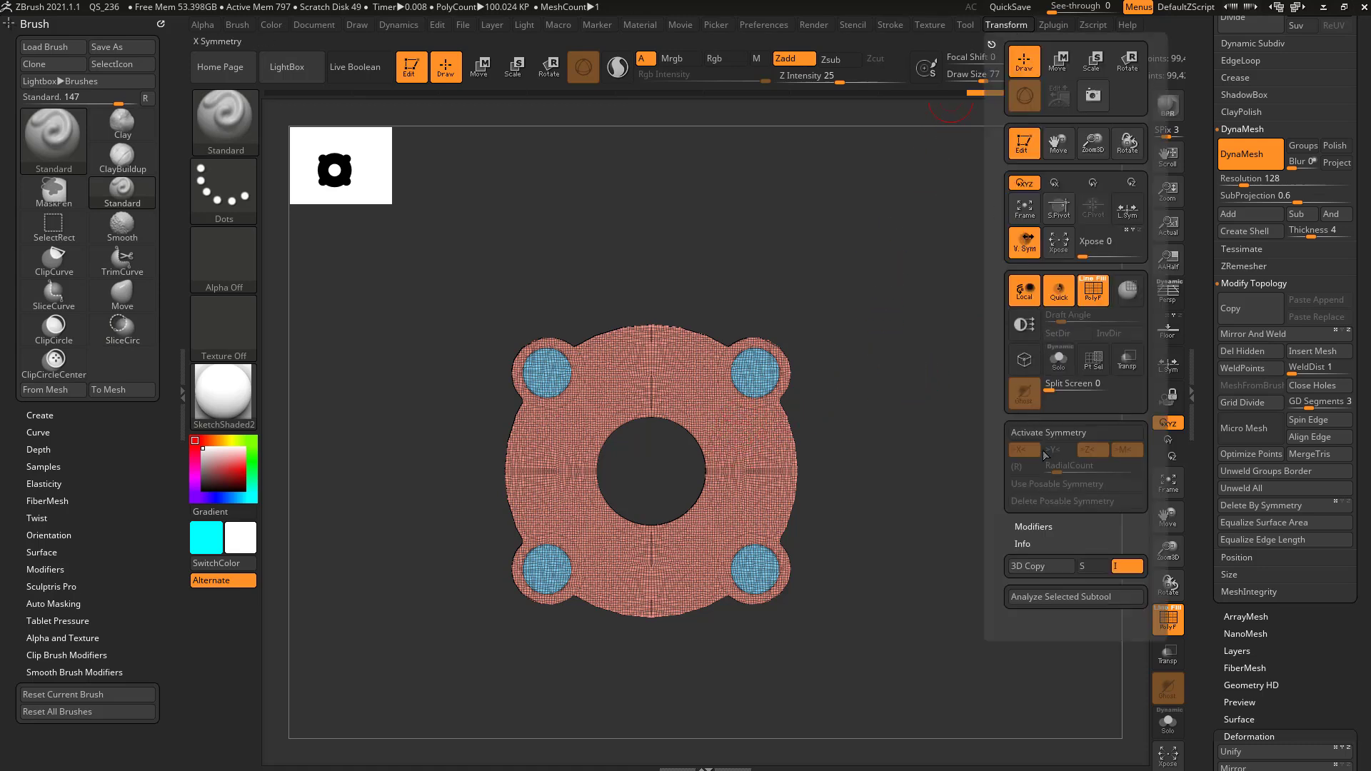
key(ctrl+shift)
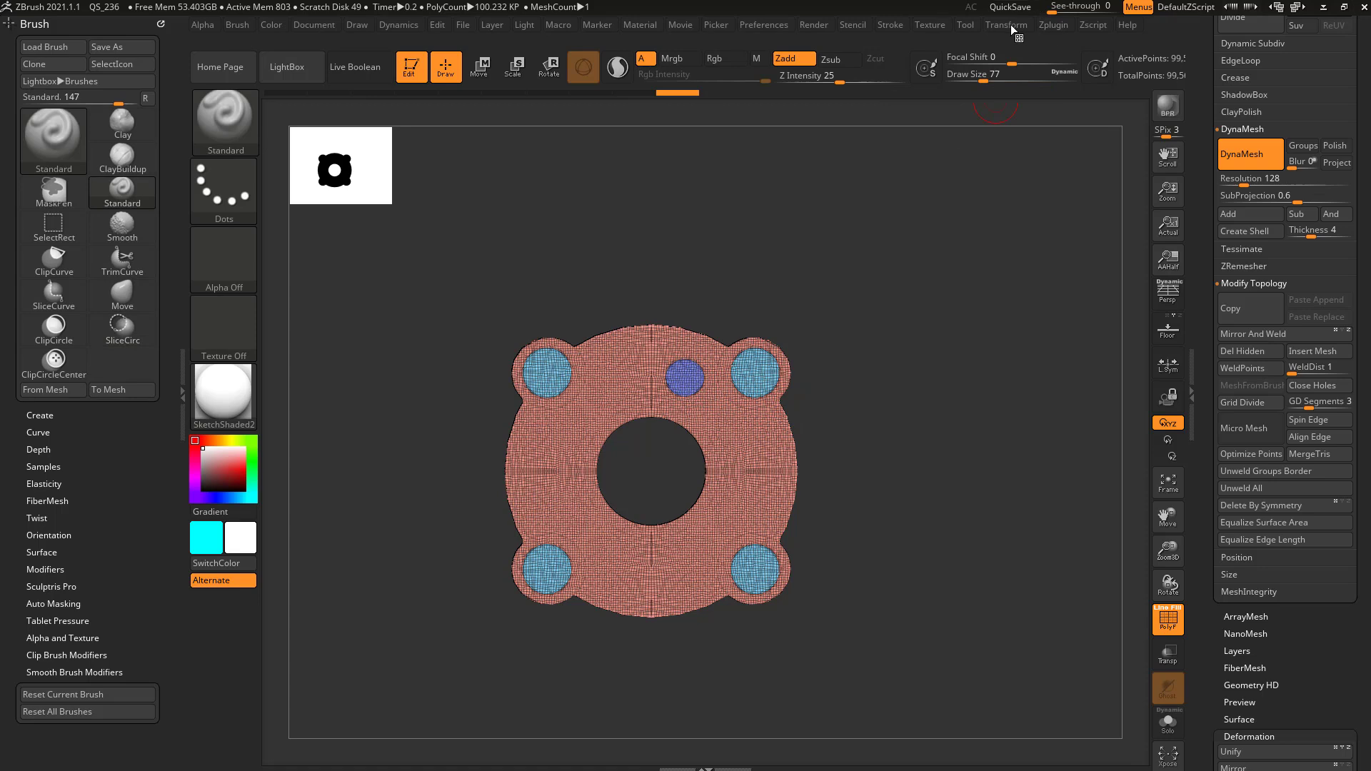
Step: Repeat the last SliceCirc stroke at six more places around the central hole to add further circular polygroups
click(889, 25)
key(shift+1)
key(shift+1)
key(shift+1)
key(shift+1)
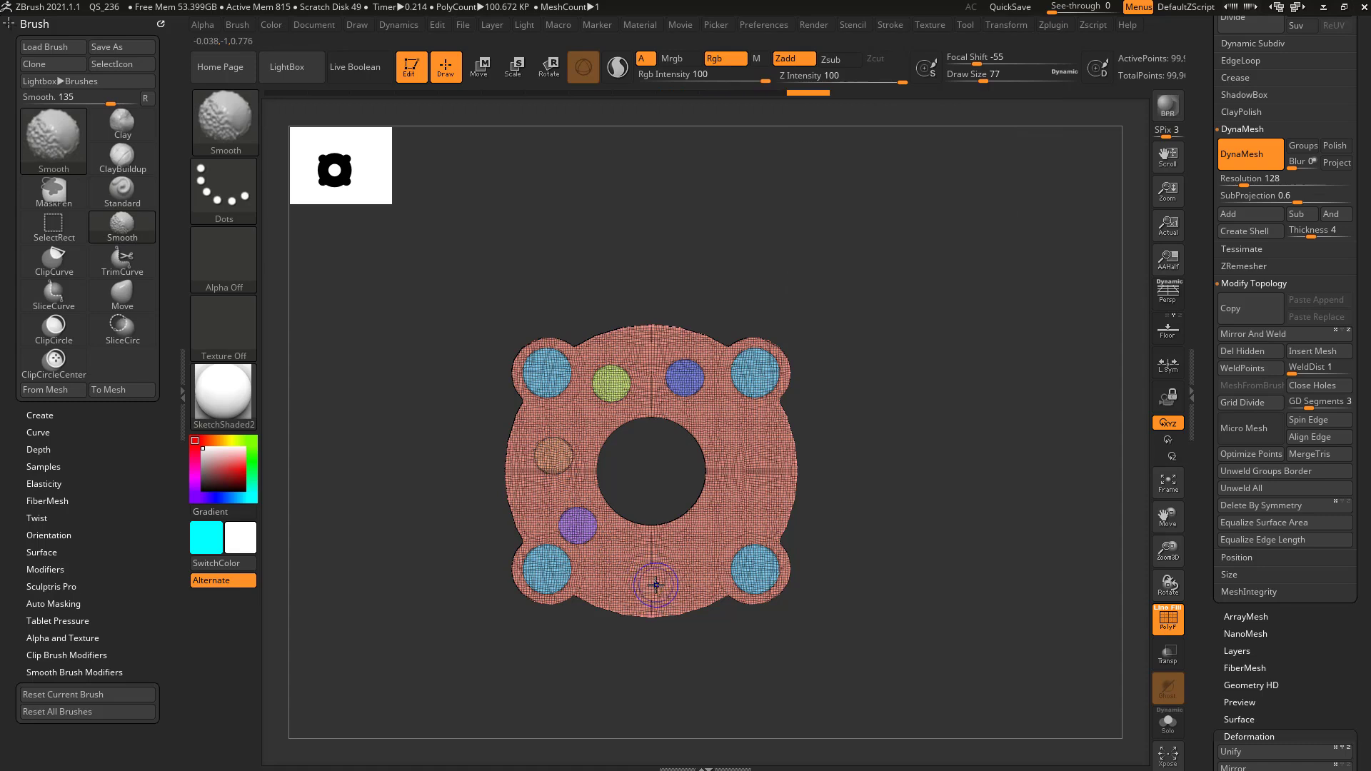
key(shift+1)
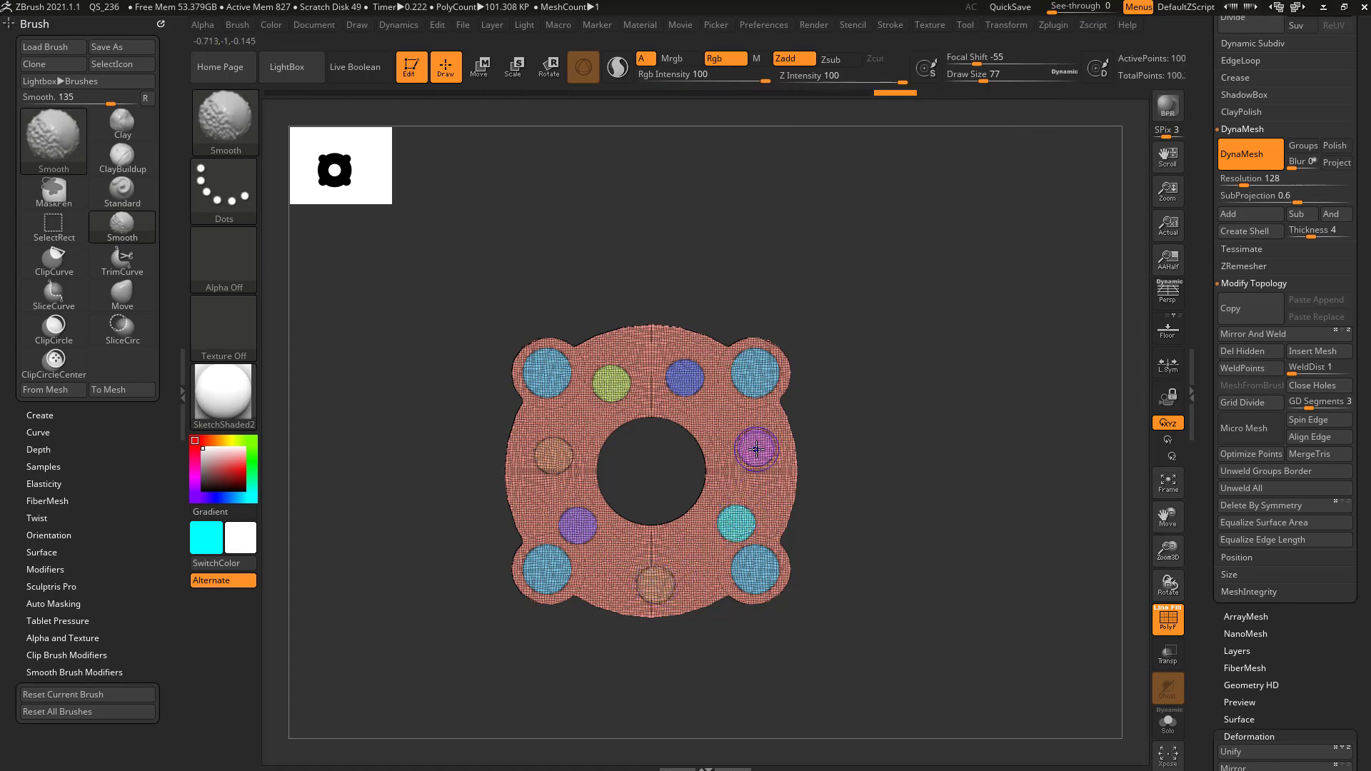
key(shift+1)
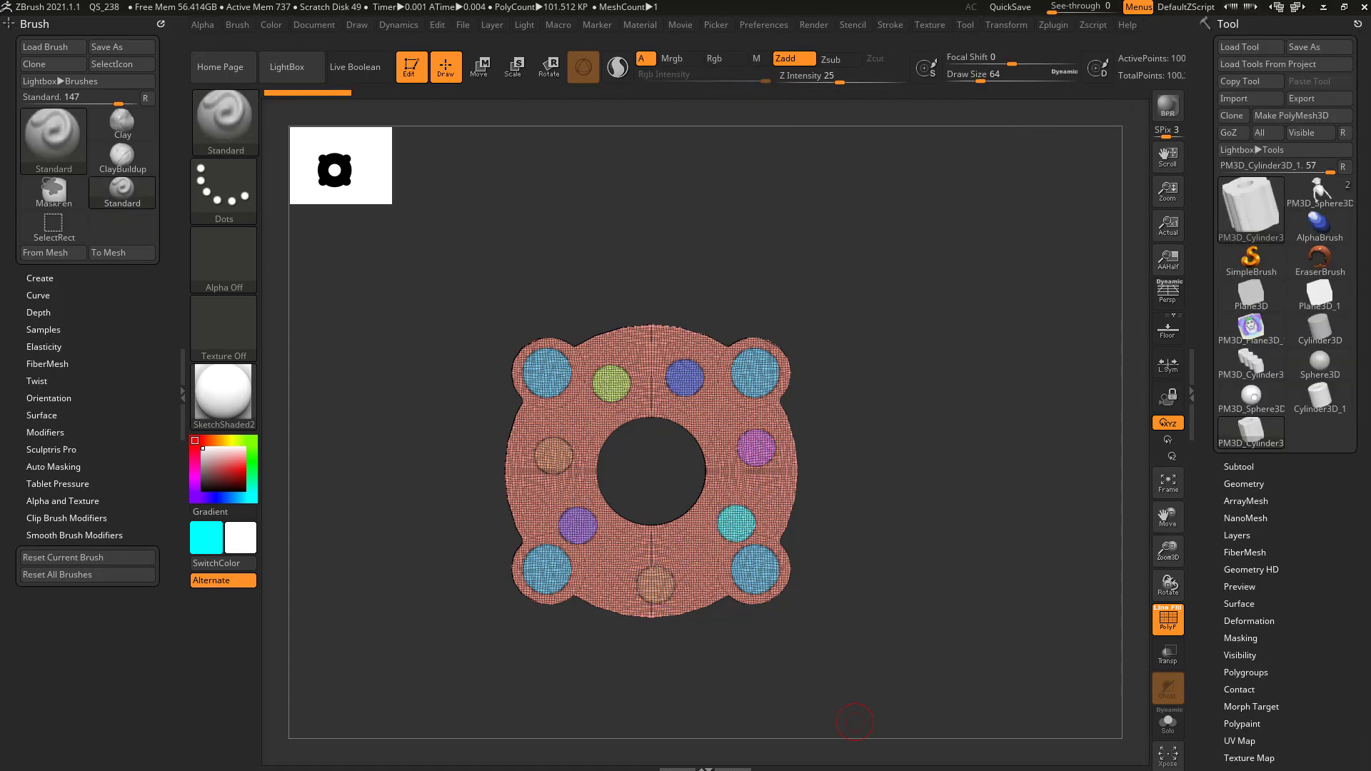
mouse_move(836, 294)
mouse_down()
mouse_move(821, 312)
mouse_move(855, 301)
mouse_move(746, 400)
mouse_up()
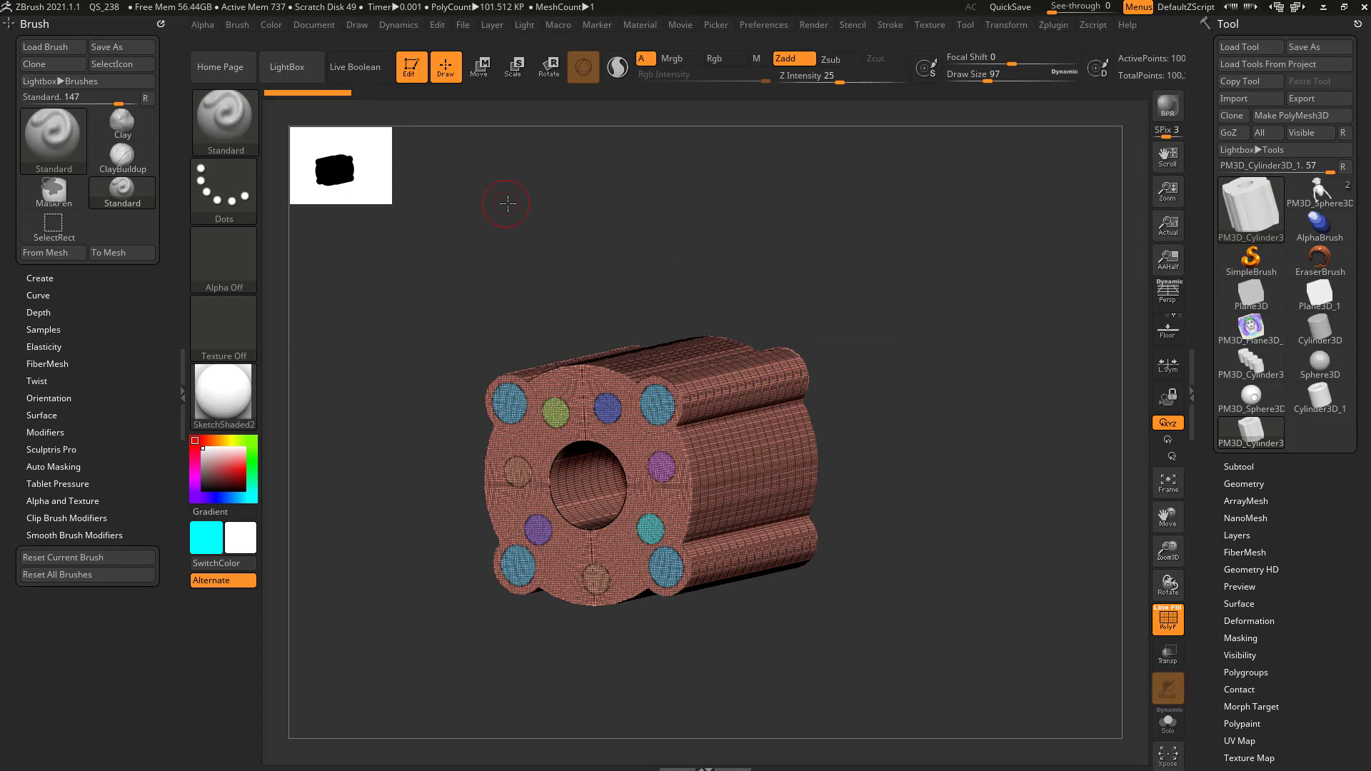
drag(505, 198, 564, 248)
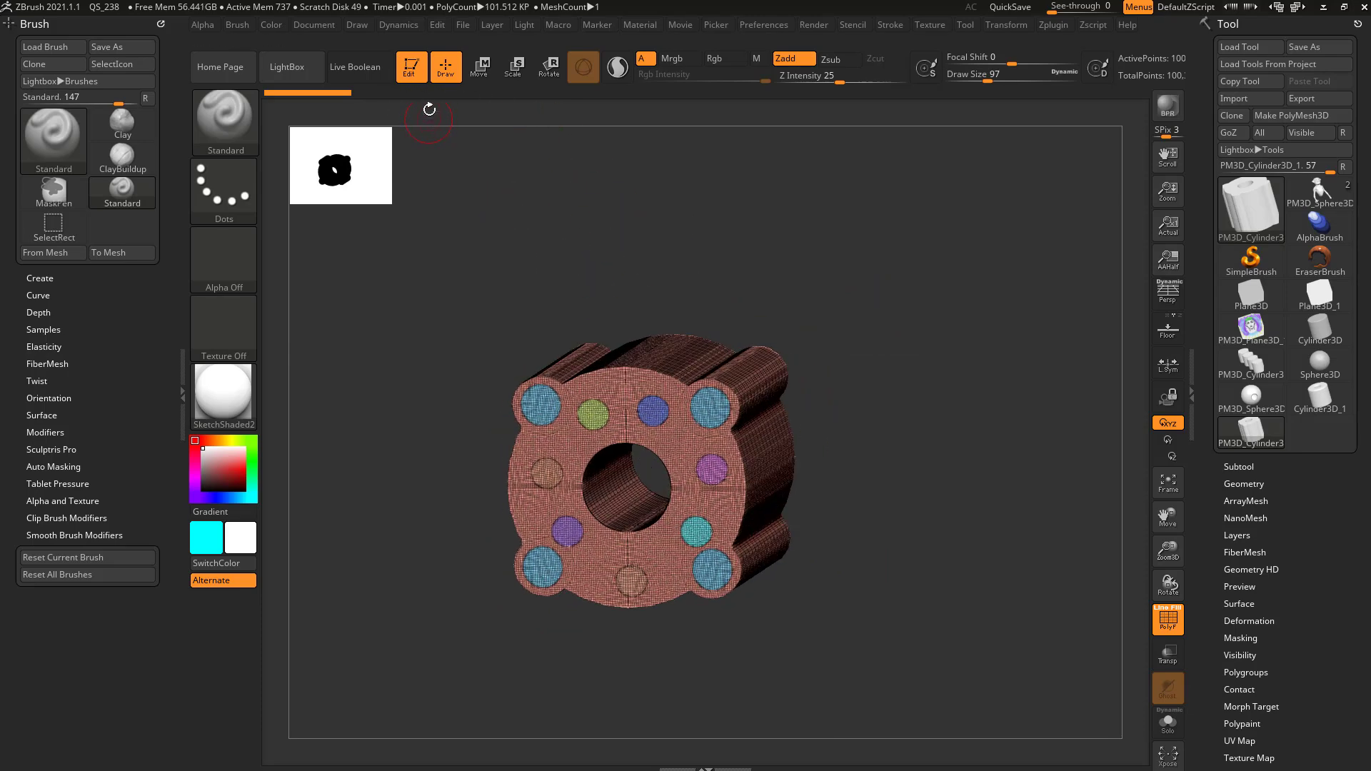
Step: Clear the canvas of the cylinder, draw a Sphere3D and convert it to a PolyMesh3D
click(411, 77)
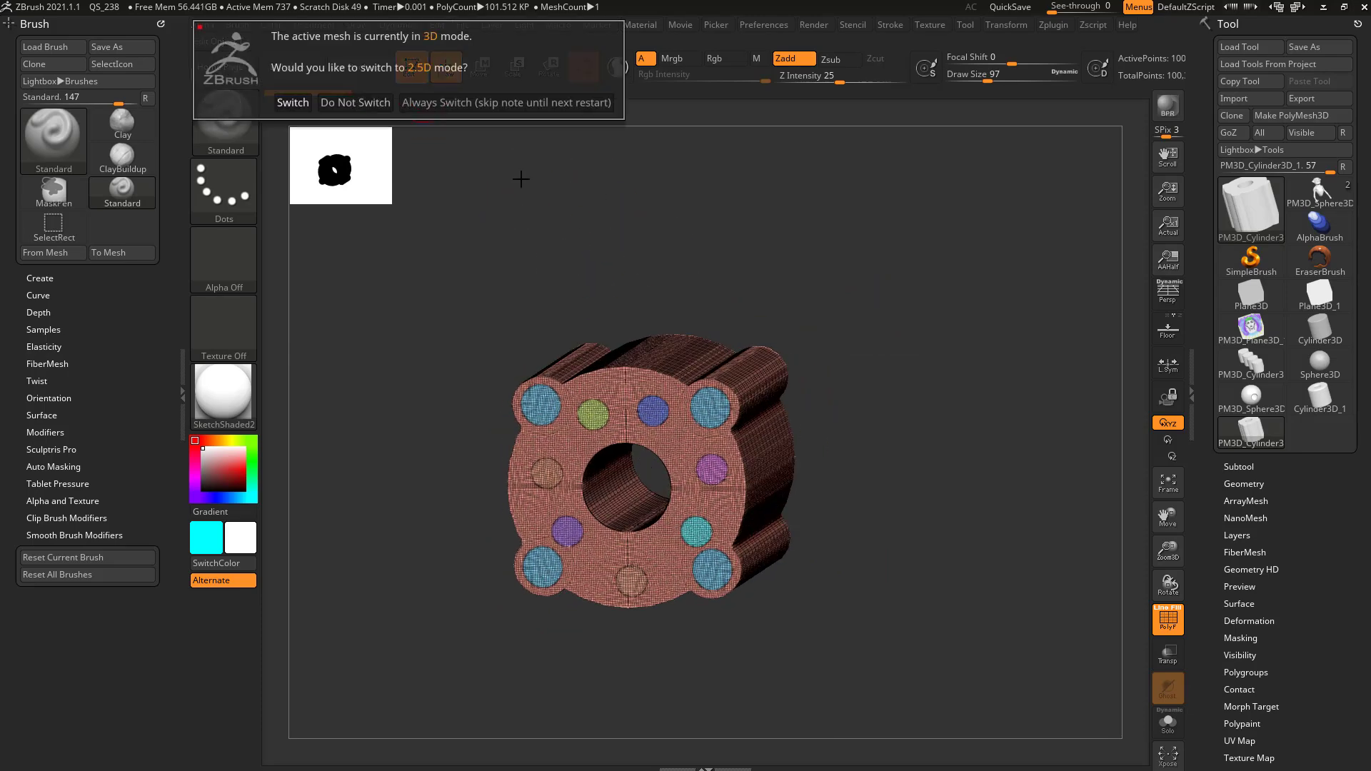
click(507, 102)
key(ctrl+n)
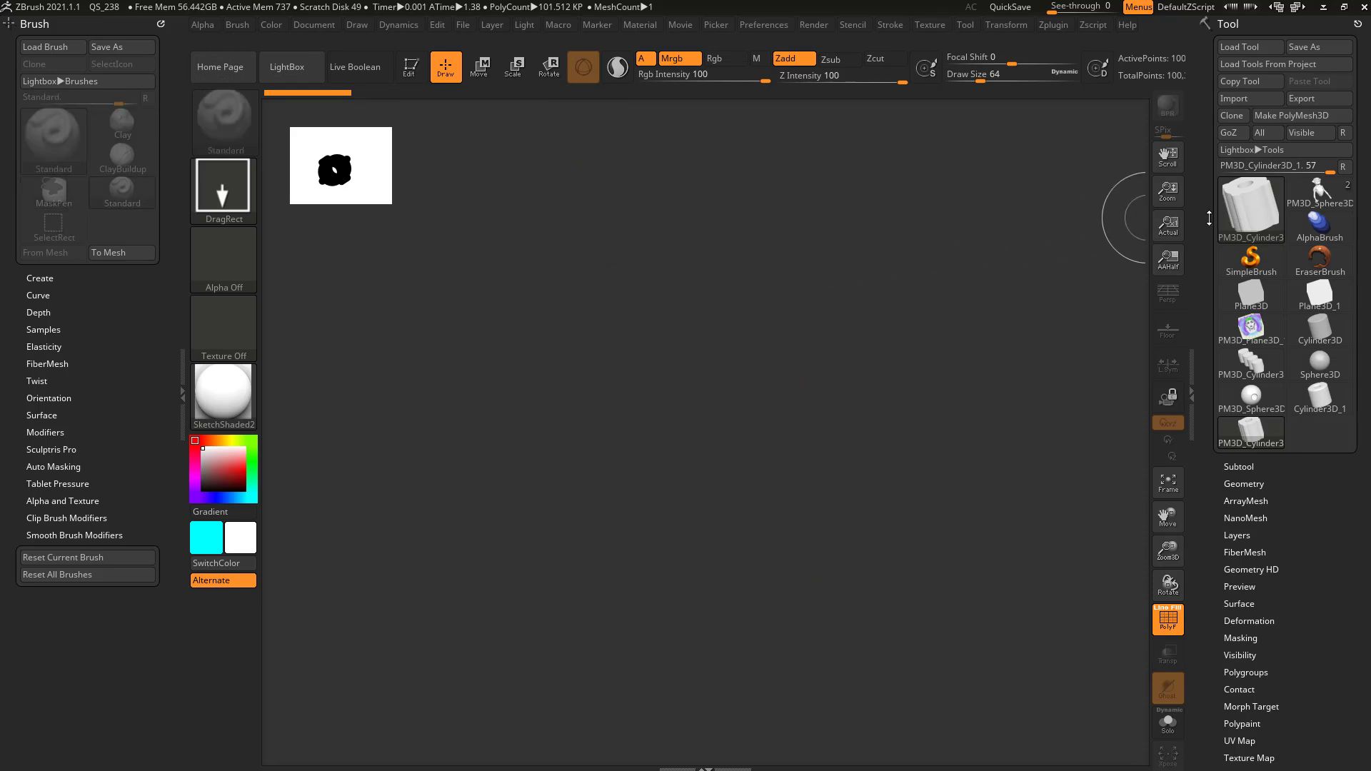
click(1240, 201)
click(751, 290)
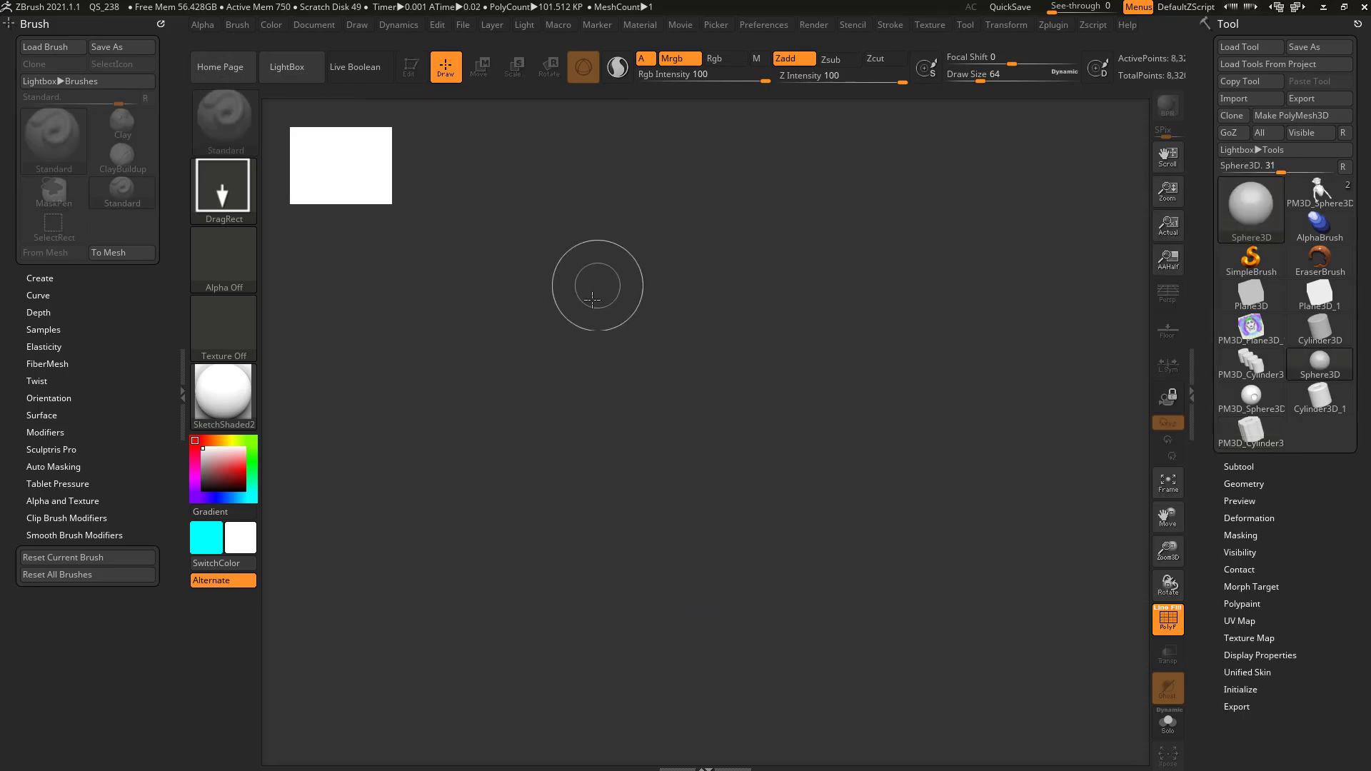
drag(636, 454, 725, 436)
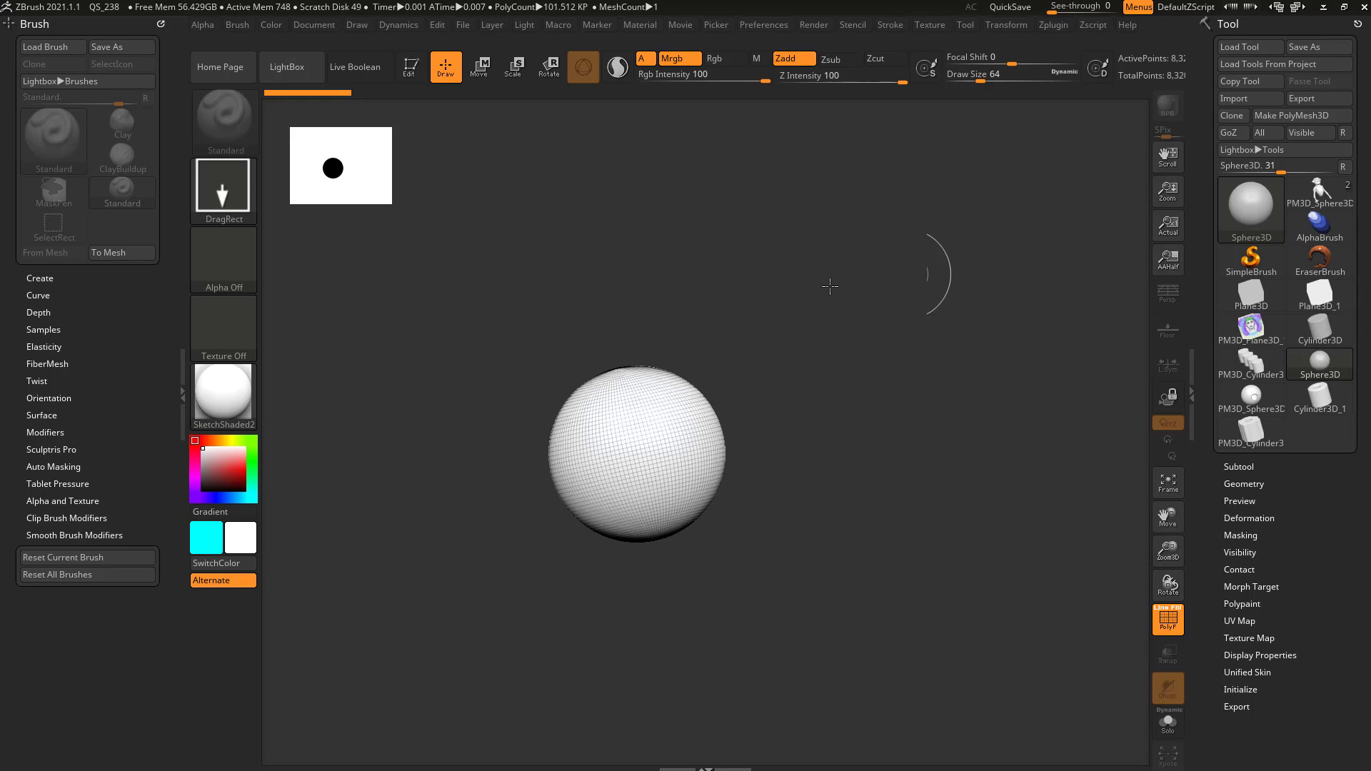
key(t)
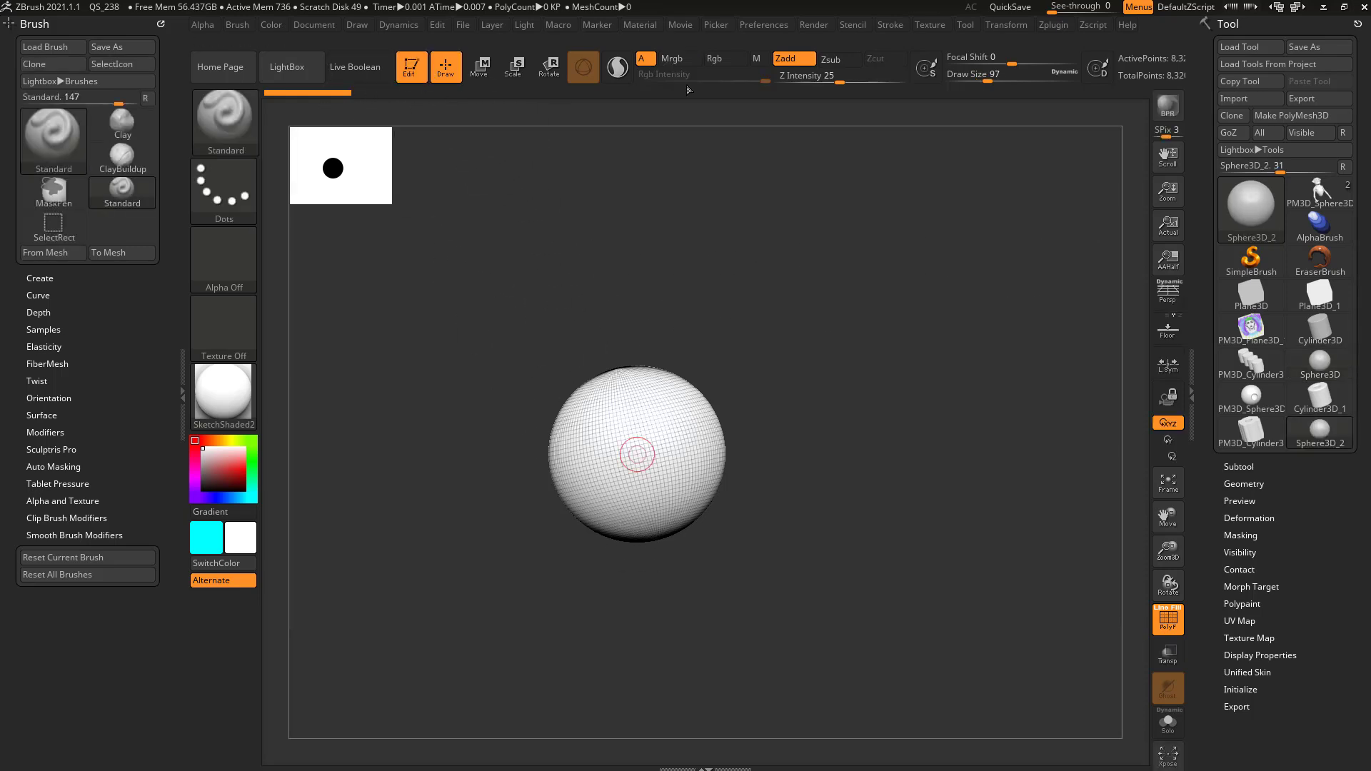
click(1291, 117)
shift+drag(898, 362, 975, 378)
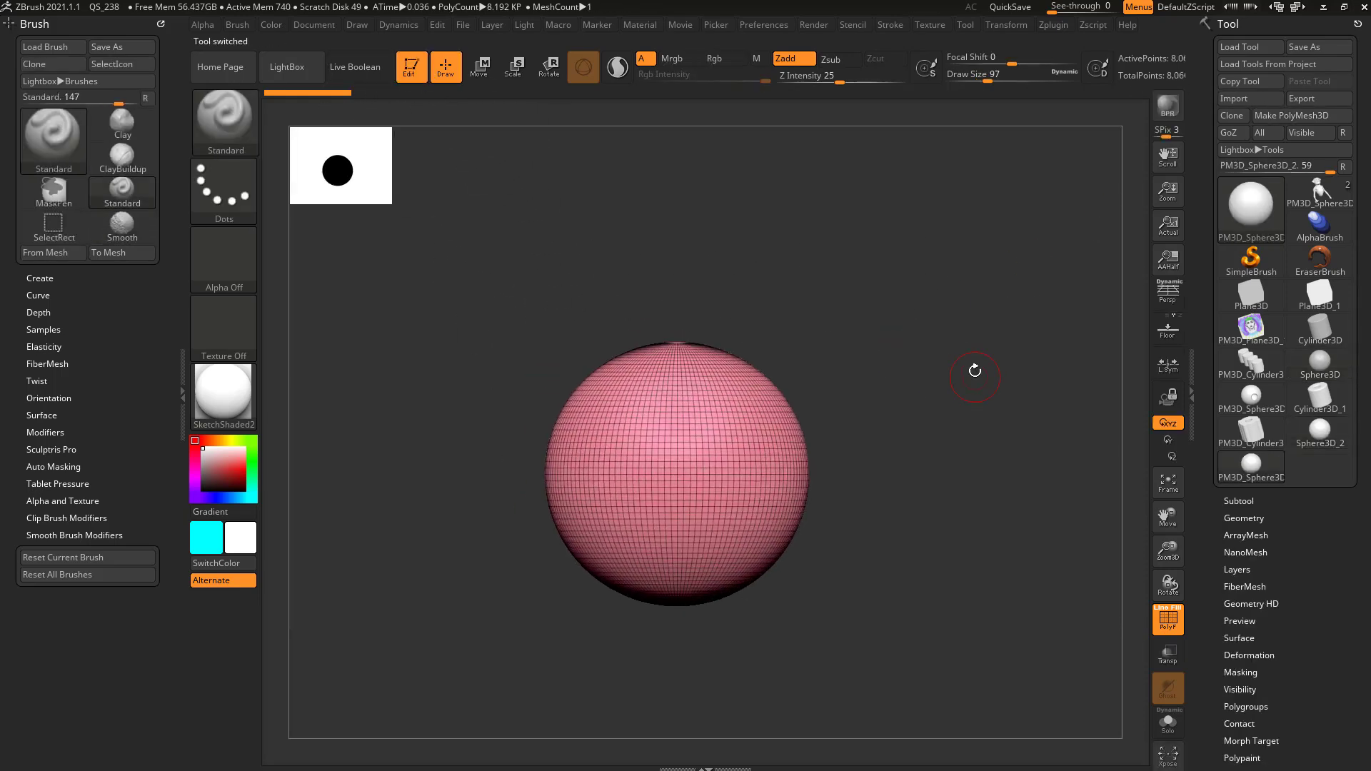
Step: Choose the ClipCurve brush and clip the sphere flat along a diagonal line
ctrl+shift+click(233, 127)
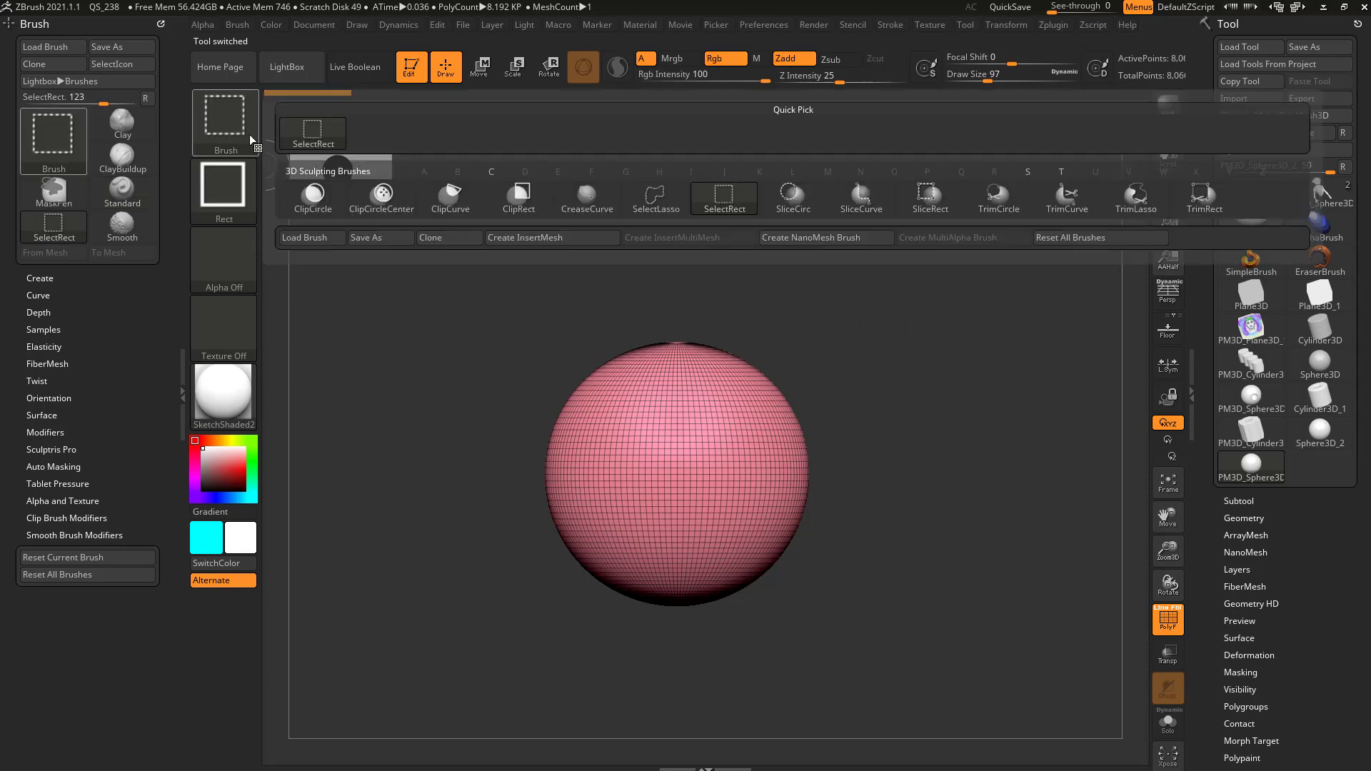
click(453, 198)
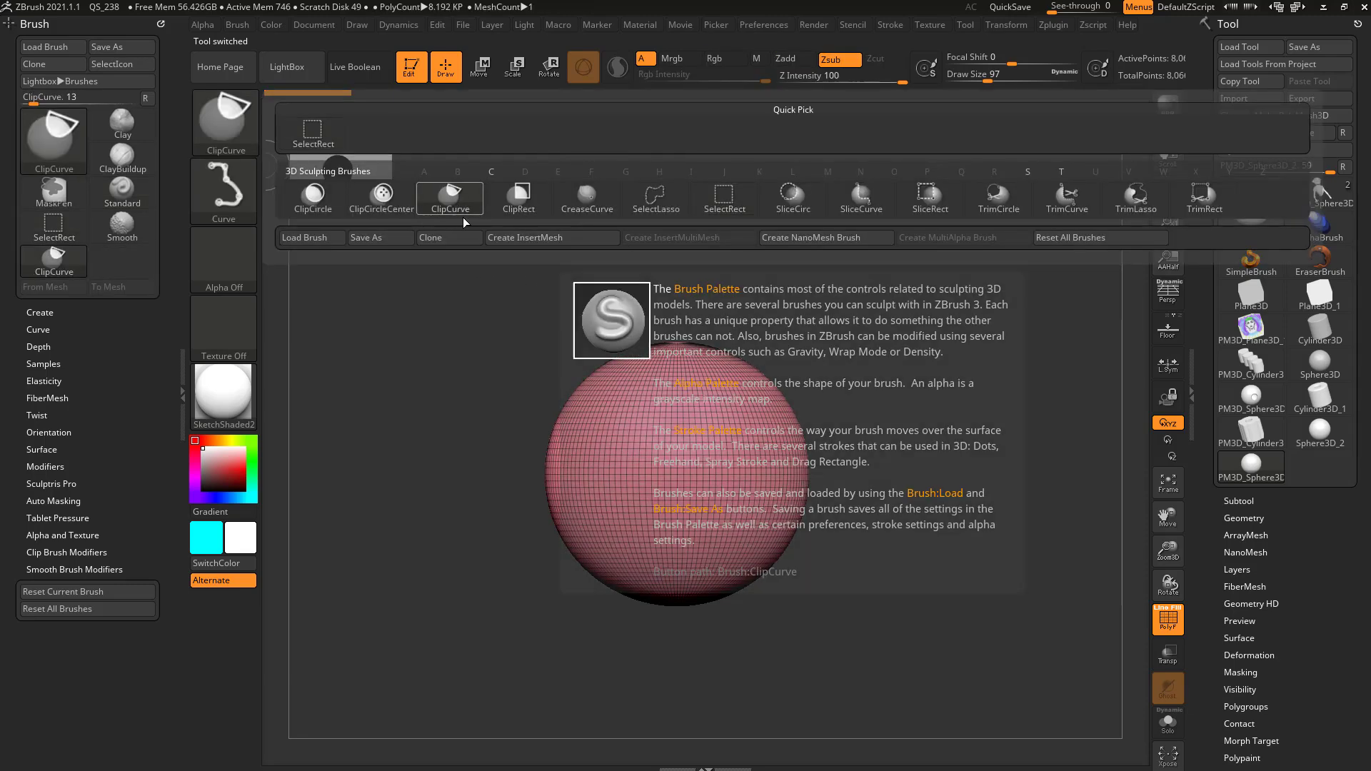
mouse_move(553, 263)
ctrl+shift+mouse_down()
mouse_move(643, 321)
mouse_move(936, 603)
mouse_move(915, 625)
ctrl+shift+mouse_up()
drag(943, 458, 865, 457)
mouse_move(896, 202)
mouse_down()
mouse_move(933, 269)
mouse_move(810, 252)
mouse_up()
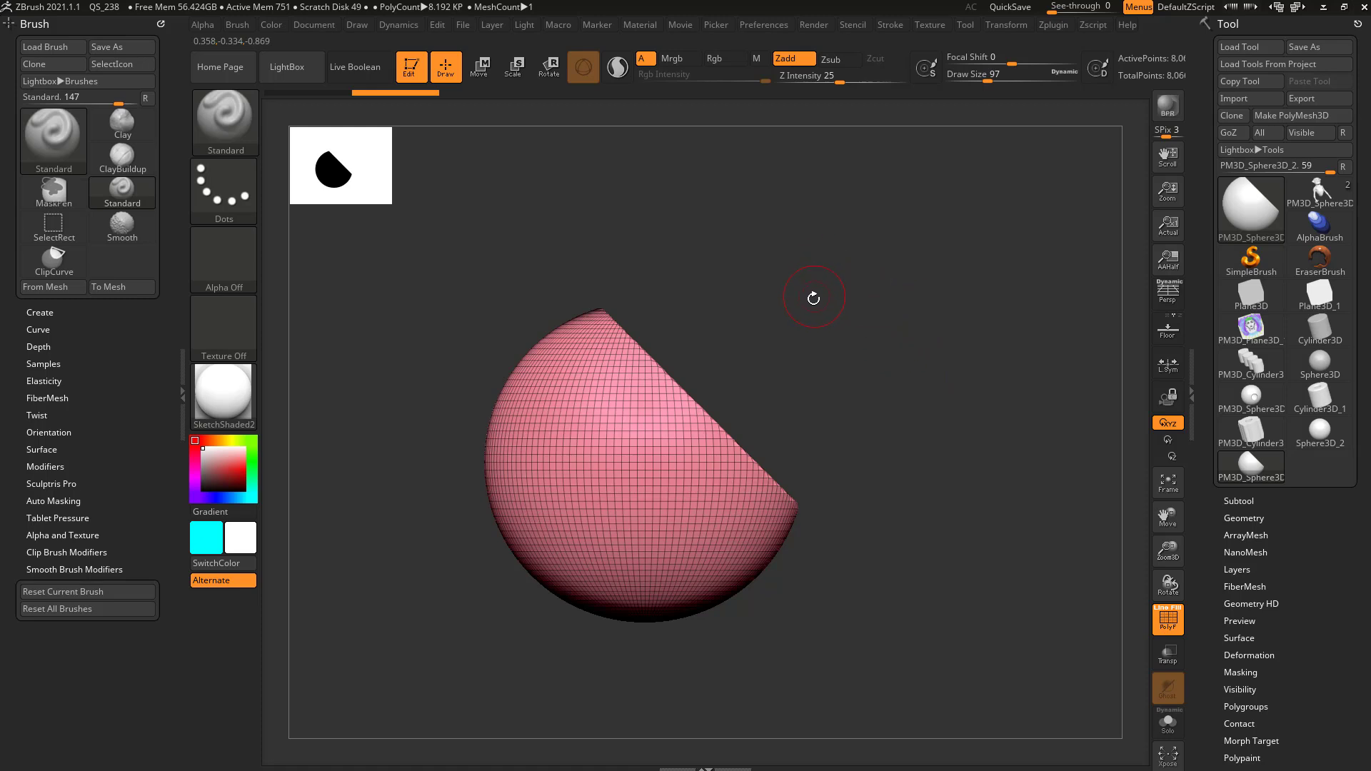
Step: Examine the Clip Brush Modifiers, including BRadius, PolyGroup and Unclip
key(ctrl+shift)
key(ctrl+shift+space)
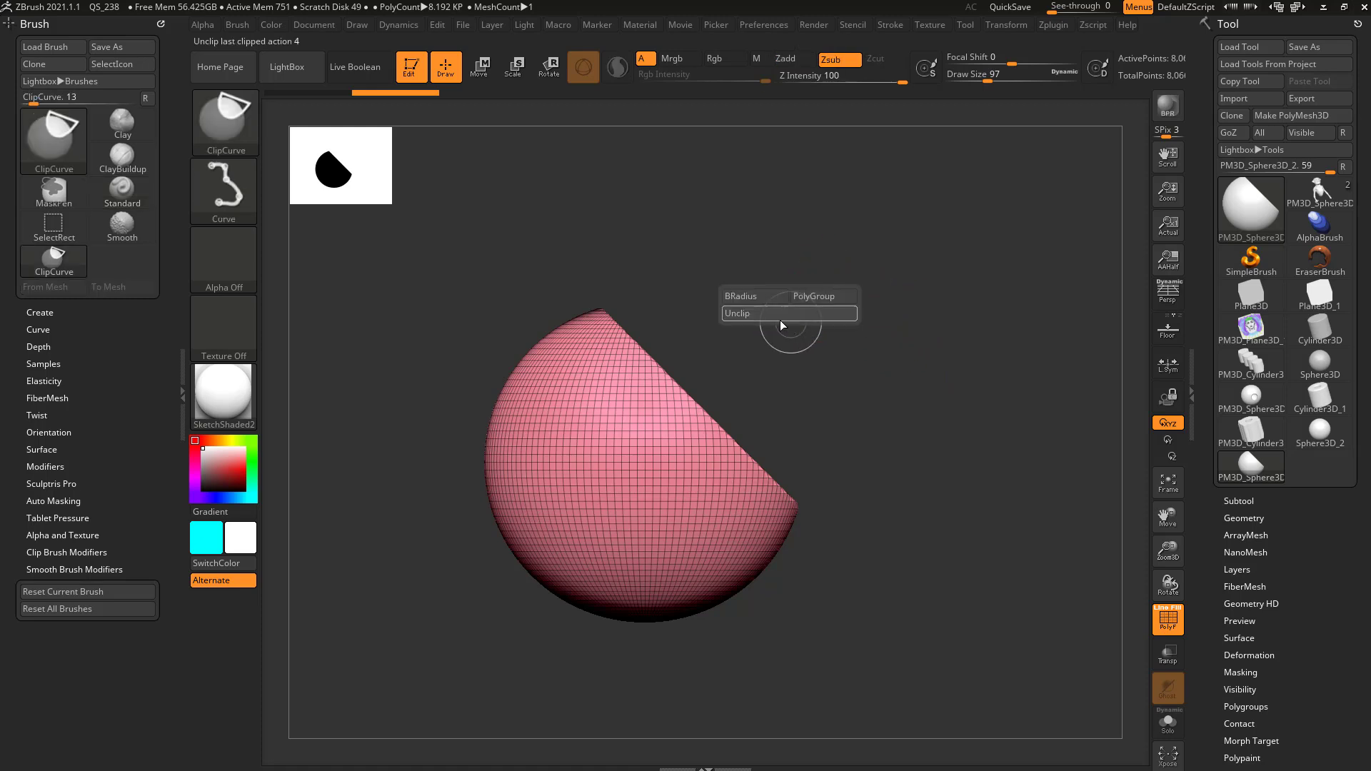
mouse_move(777, 304)
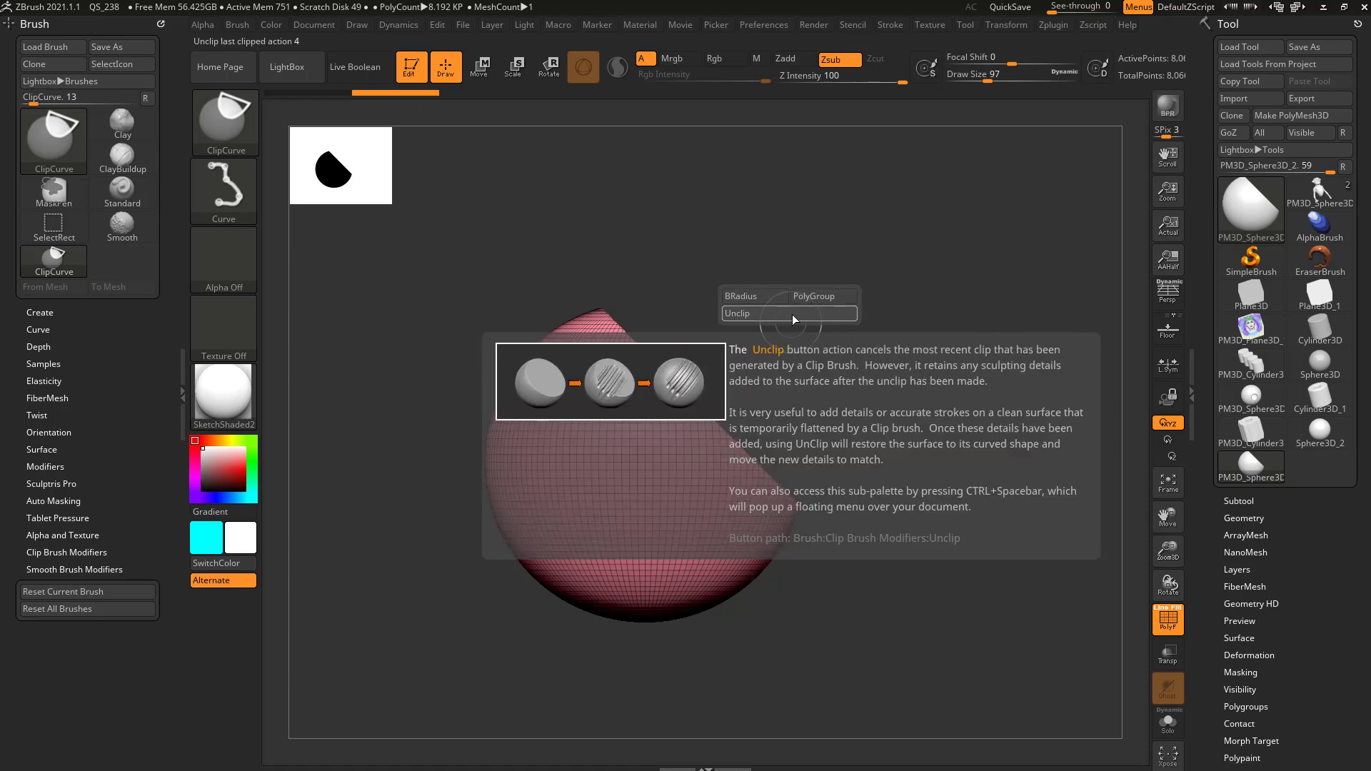
key(ctrl+shift)
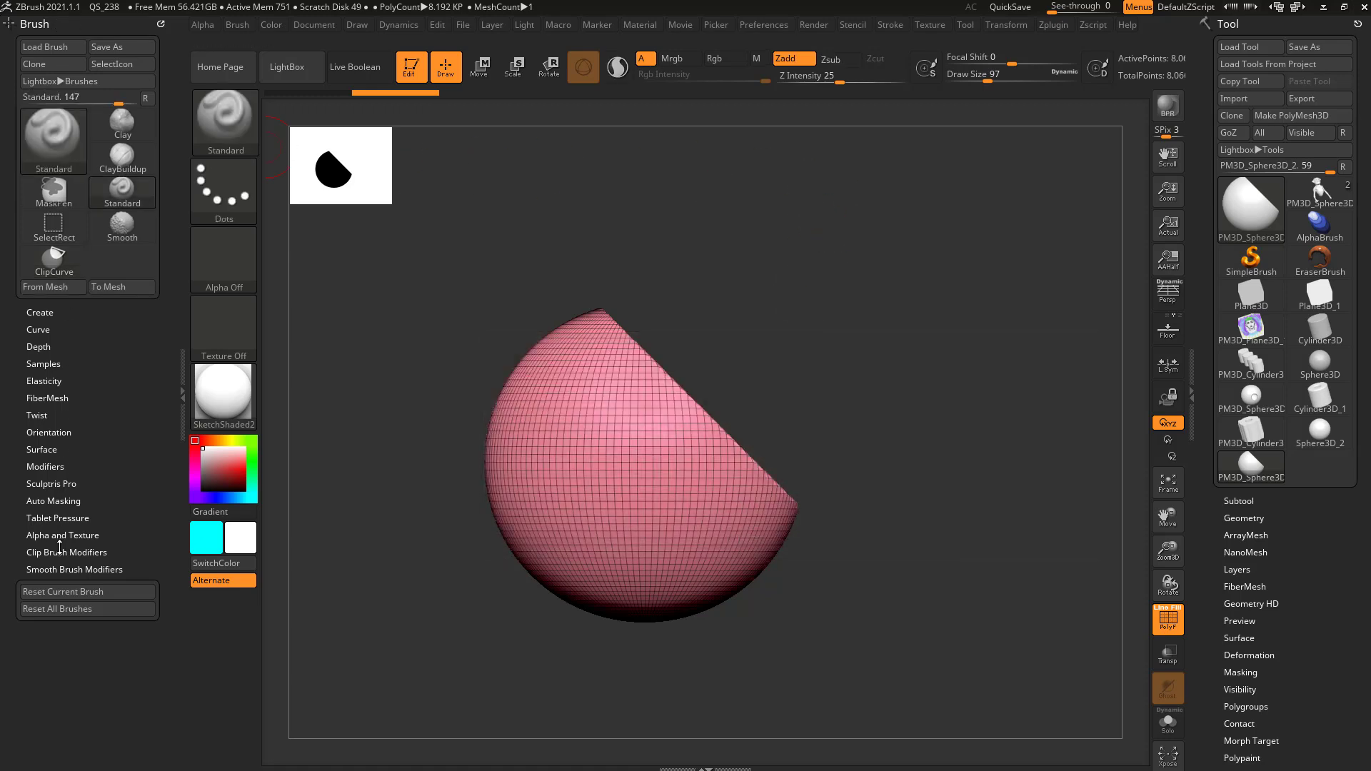
click(63, 552)
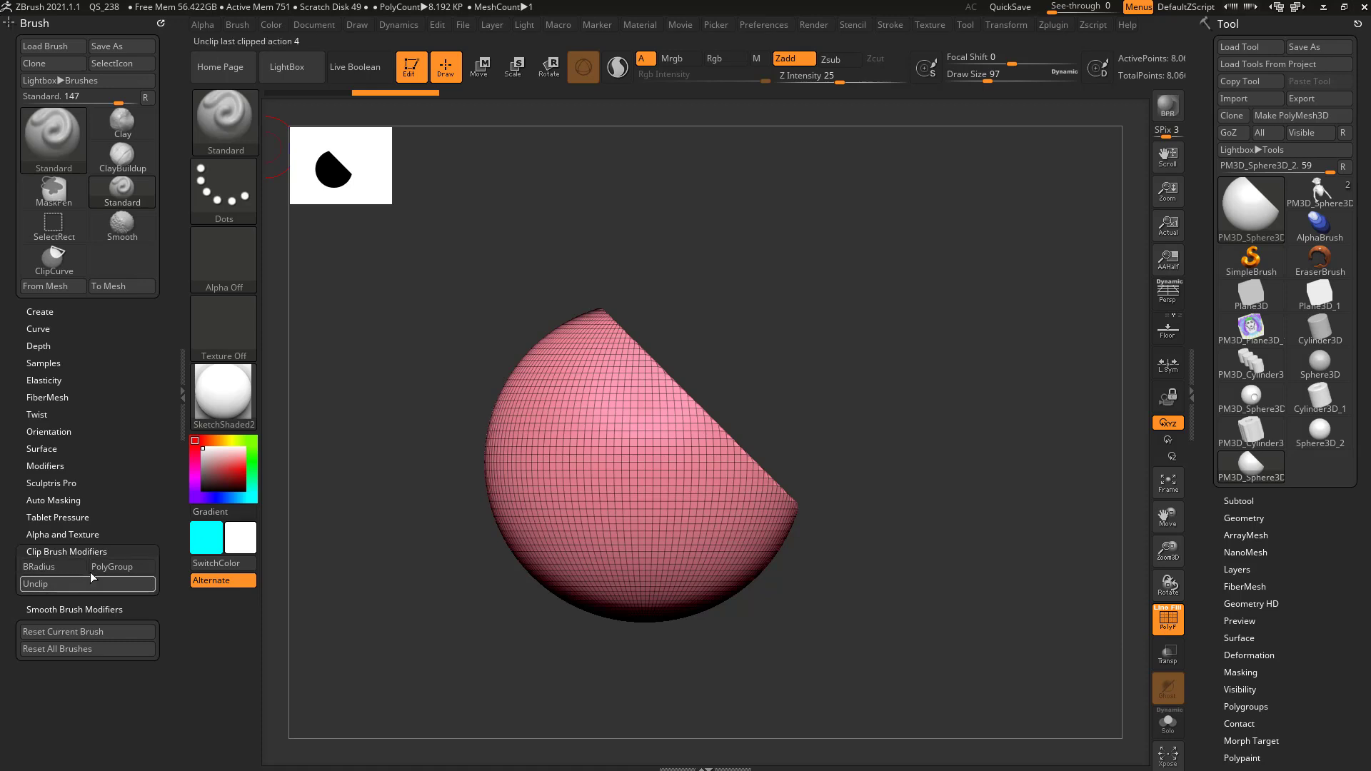
key(ctrl+shift)
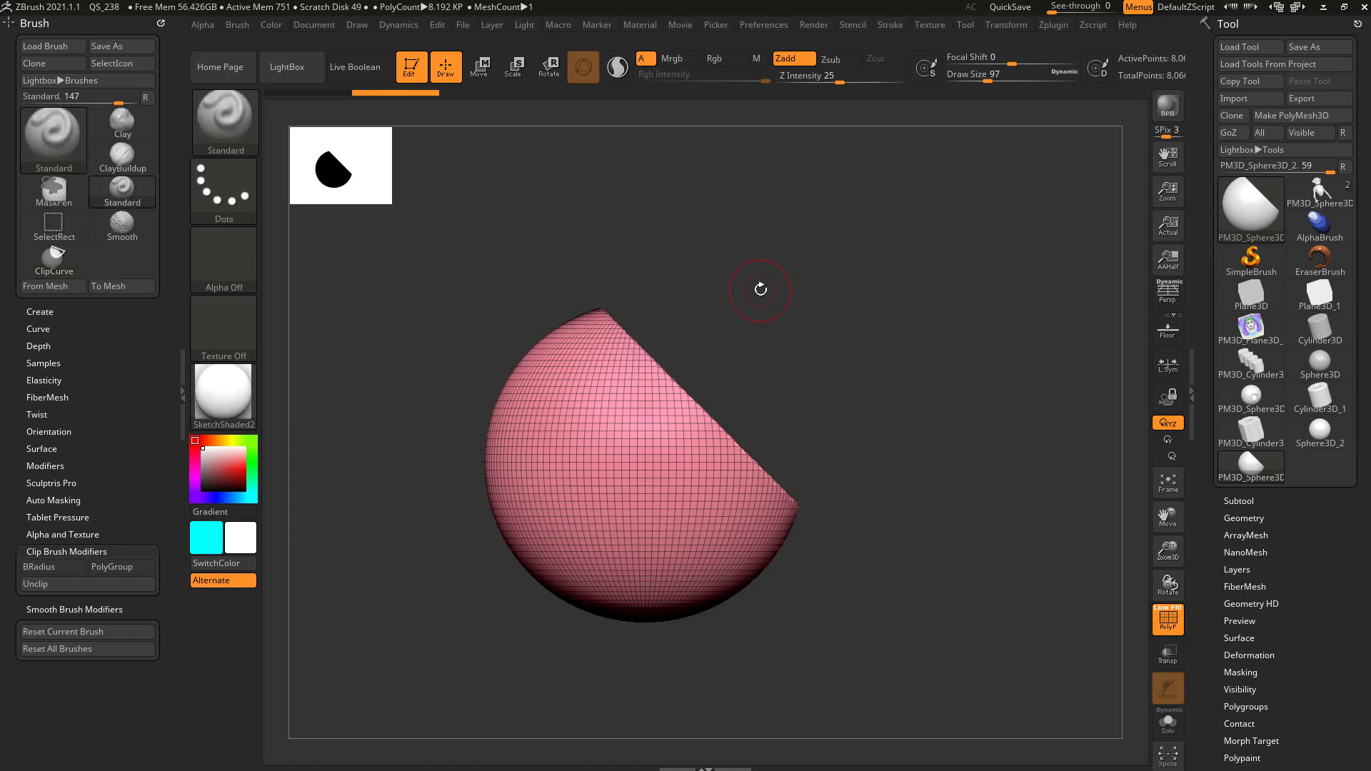
Step: Undo the diagonal clip and clip the sphere along the diagonal again with BRadius turned on
key(ctrl+z)
key(ctrl+shift)
key(ctrl+shift+space)
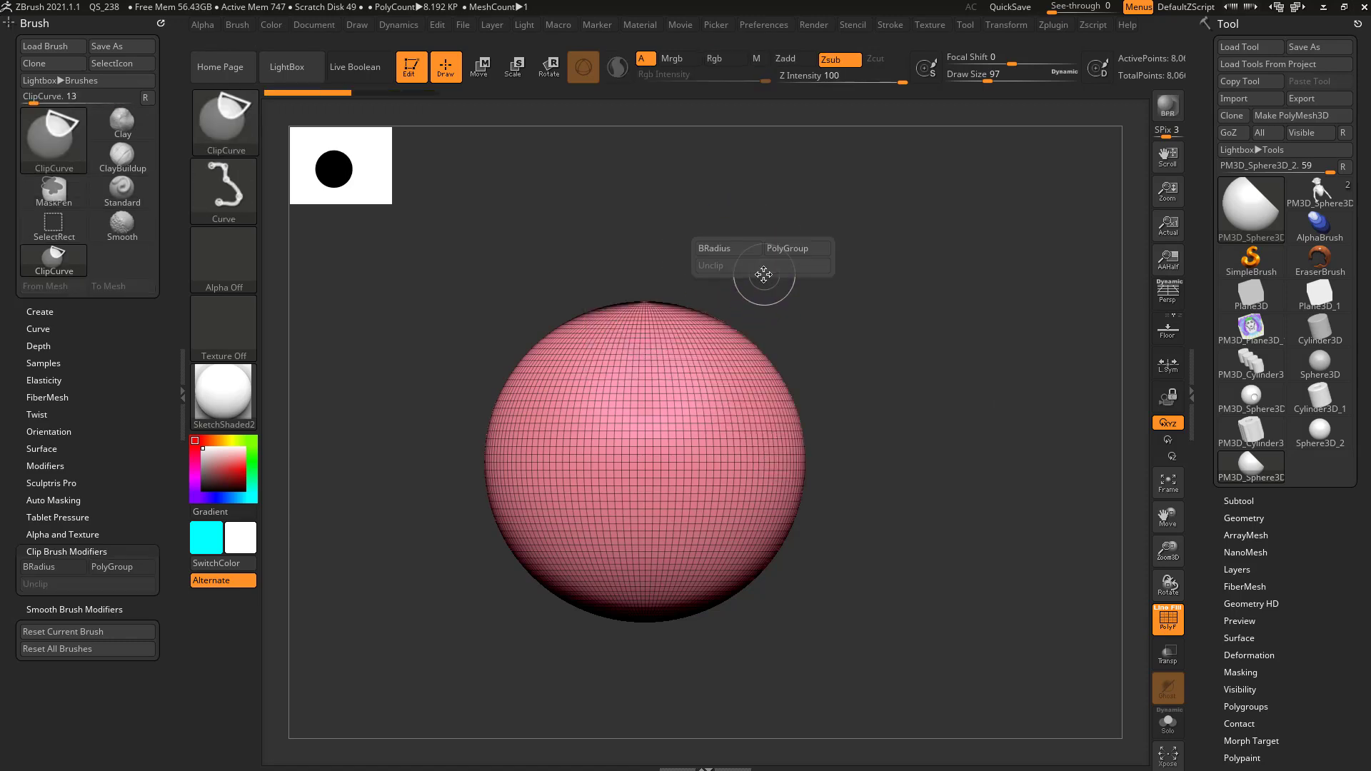
click(734, 249)
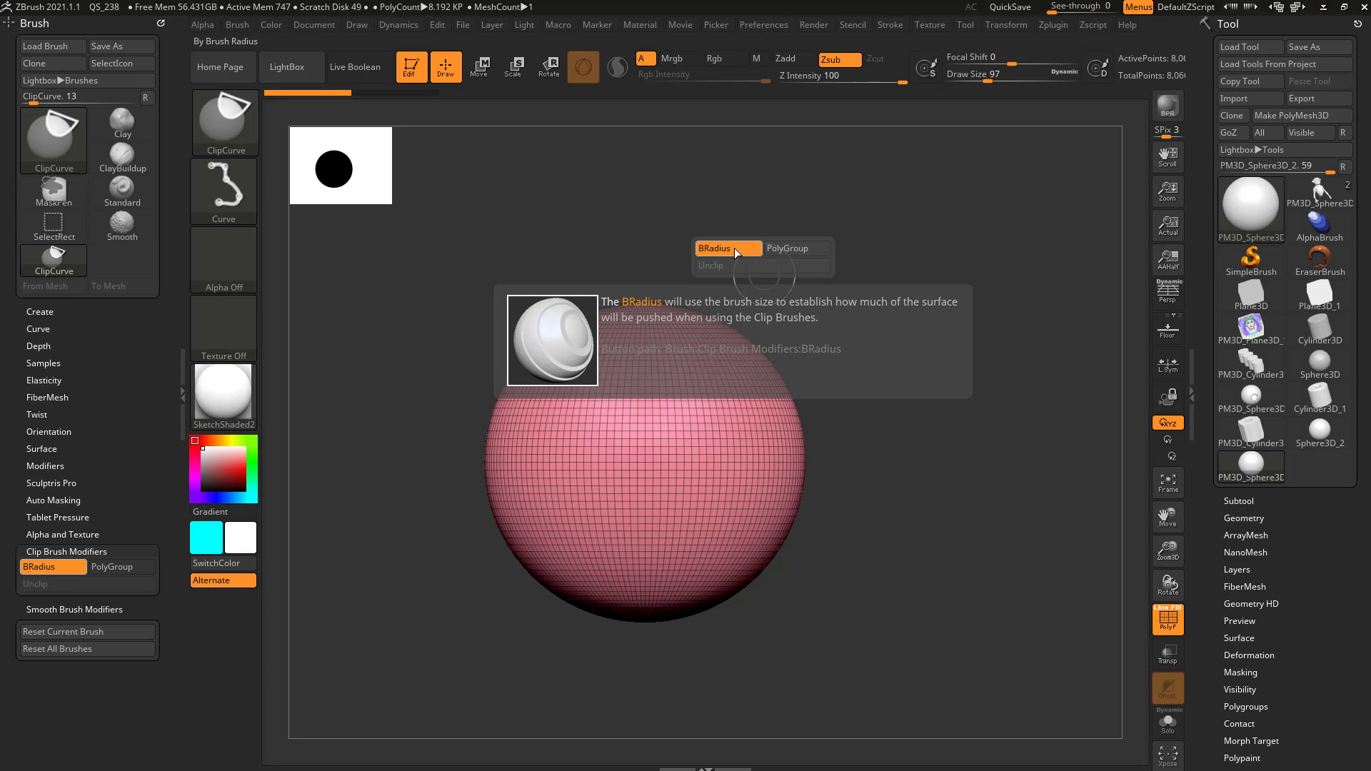
ctrl+shift+drag(559, 247, 921, 616)
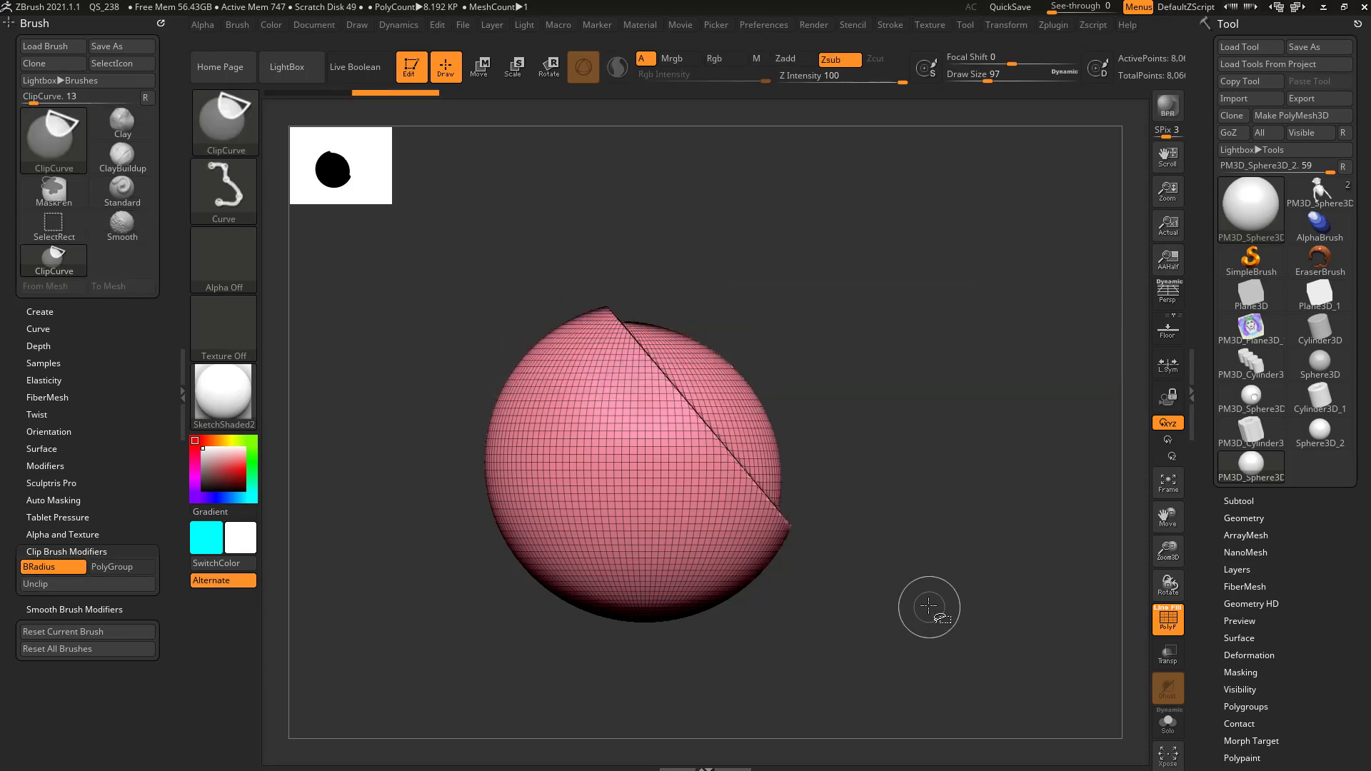
drag(805, 389, 721, 382)
alt+drag(962, 304, 926, 352)
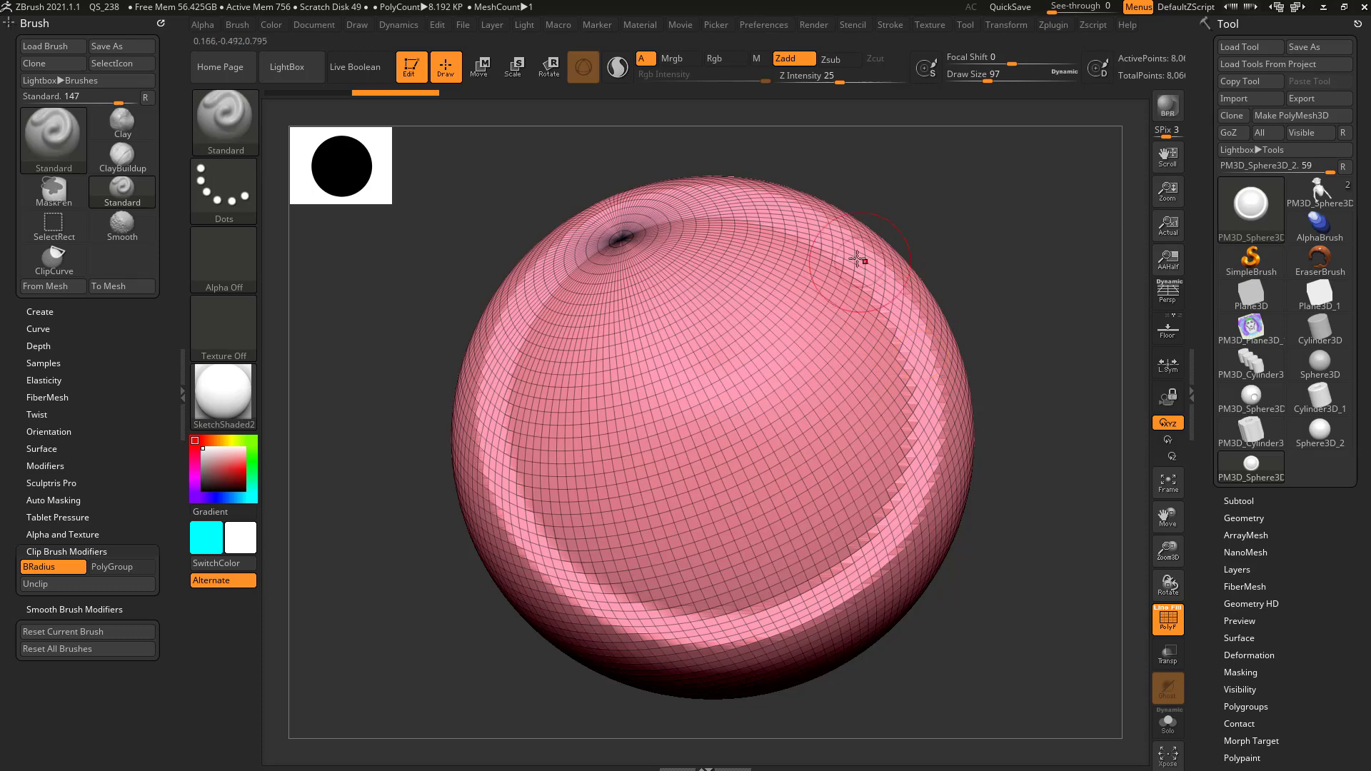
Step: Clip the sphere a second time from another angle with BRadius, and undo both BRadius clips
drag(1000, 457, 846, 400)
mouse_move(610, 221)
ctrl+shift+mouse_down()
mouse_move(851, 533)
mouse_move(832, 529)
ctrl+shift+mouse_up()
mouse_move(1013, 473)
mouse_down()
mouse_move(934, 478)
mouse_move(992, 456)
mouse_move(935, 418)
mouse_up()
key(ctrl+z)
key(ctrl+z)
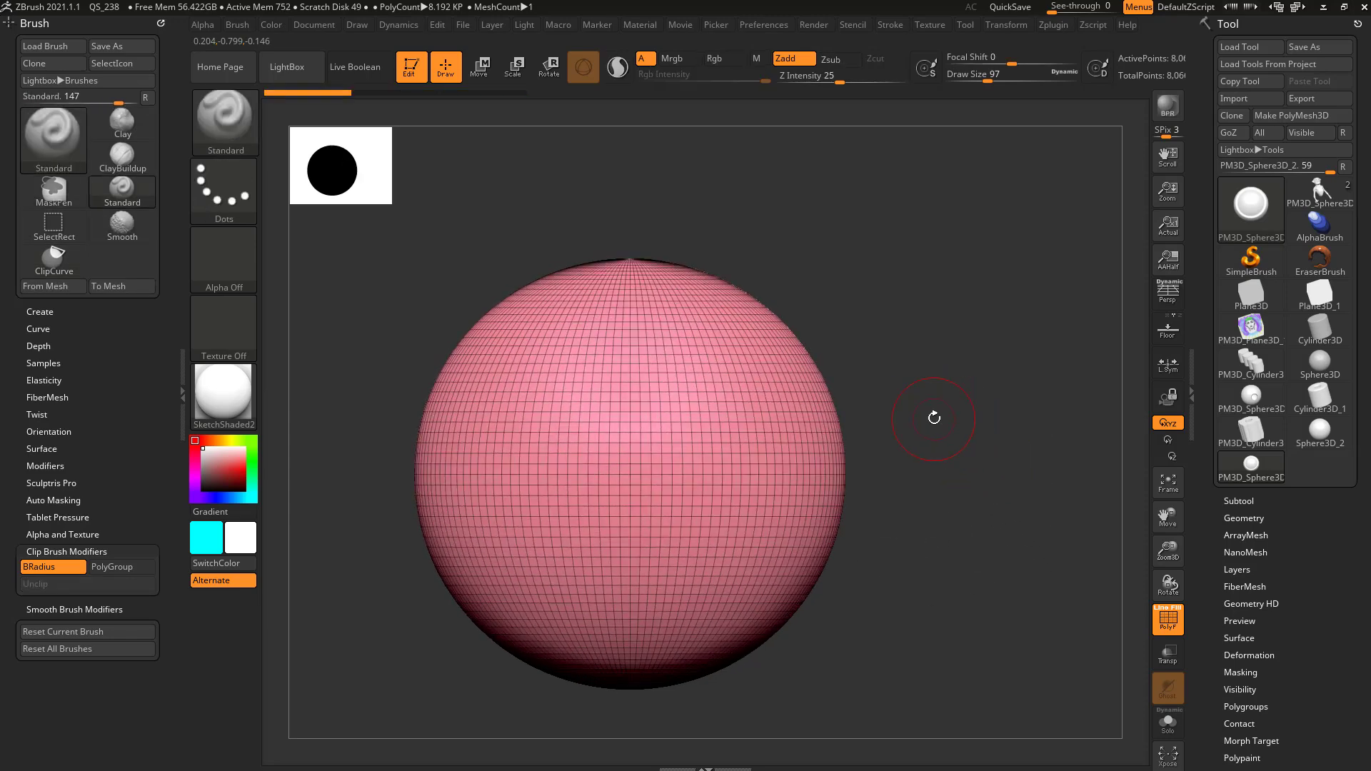
Step: Reduce the Draw Size to 46 and try another diagonal ClipCurve cut on the sphere with BRadius
drag(903, 318, 893, 319)
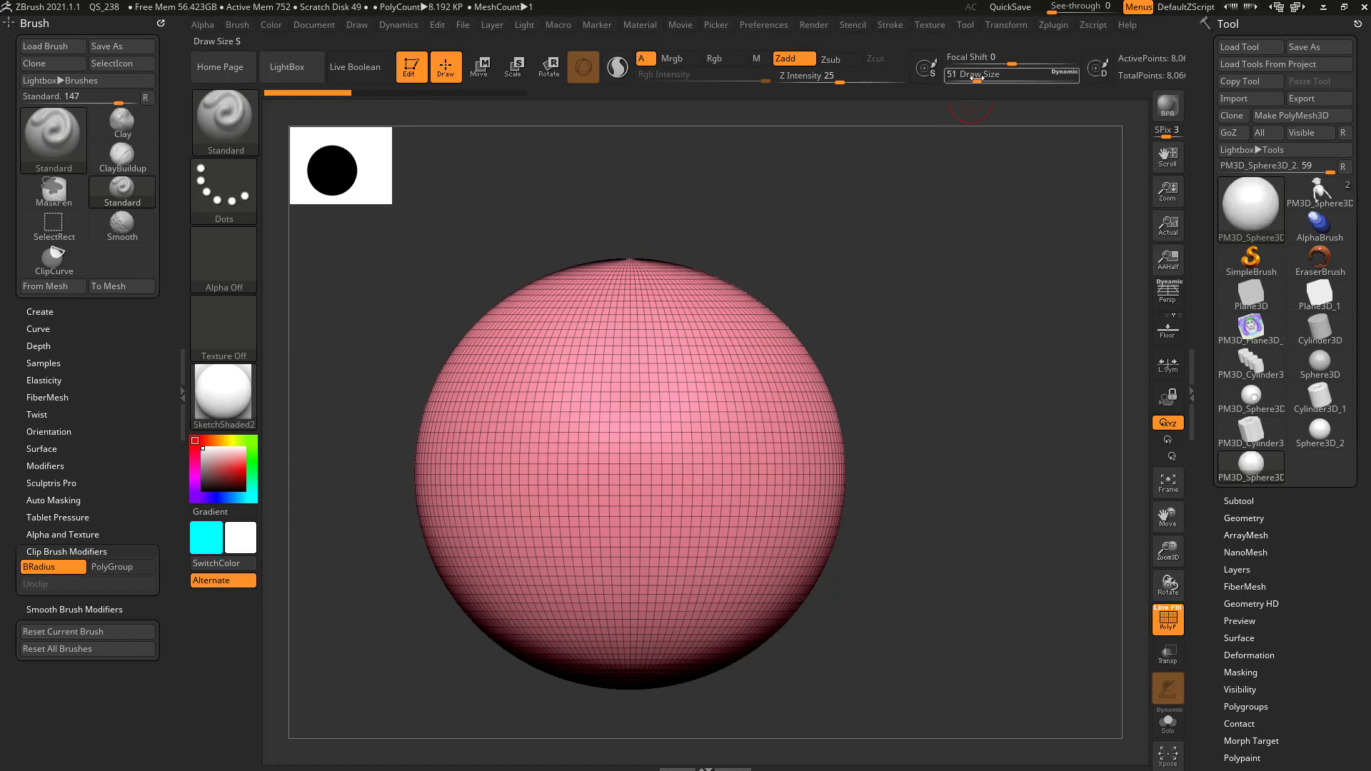
mouse_move(560, 187)
ctrl+shift+mouse_down()
mouse_move(967, 678)
mouse_move(995, 661)
ctrl+shift+mouse_up()
ctrl+shift+drag(878, 467, 925, 557)
mouse_move(1031, 460)
mouse_down()
mouse_move(928, 500)
mouse_move(1080, 465)
mouse_move(1001, 452)
mouse_up()
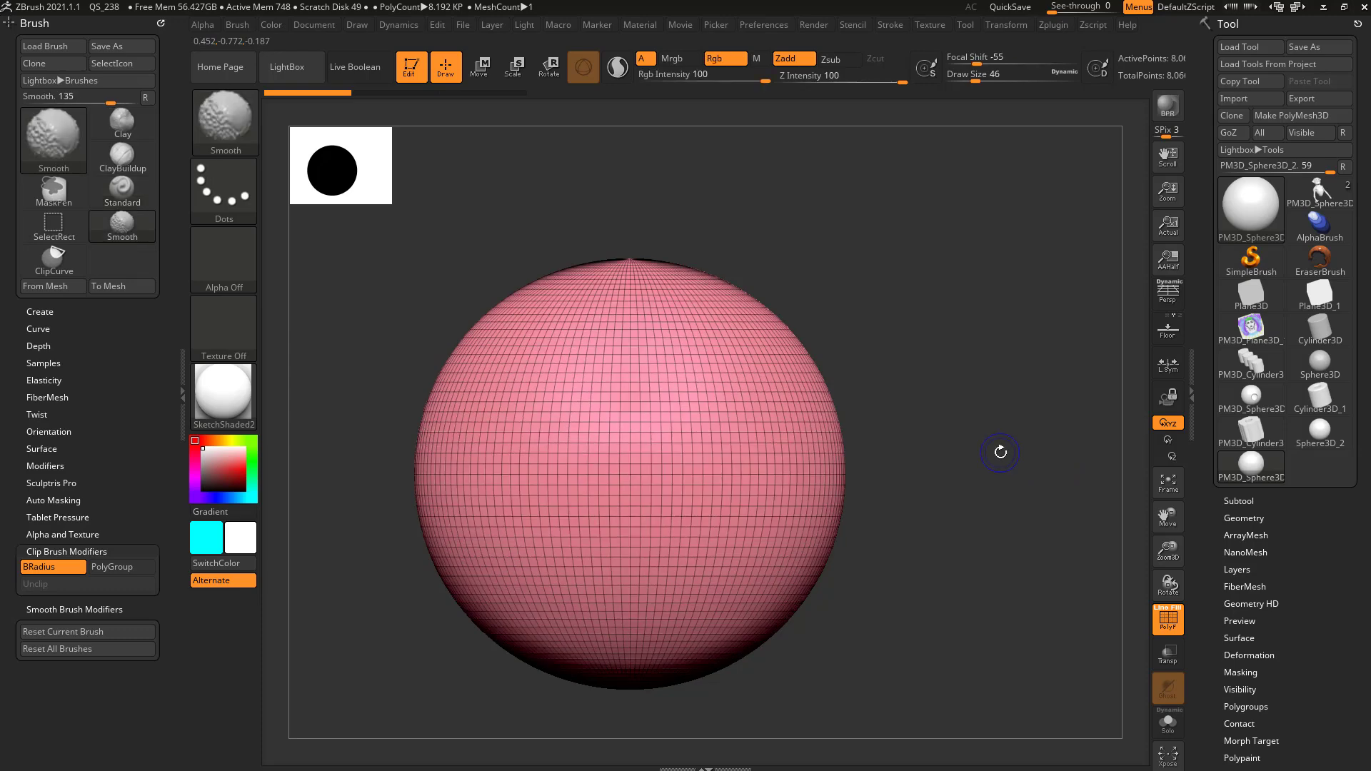
Step: Turn on PolyGroup and turn off BRadius in the clip brush modifiers
key(ctrl+shift+space)
ctrl+shift+click(835, 225)
ctrl+shift+click(878, 226)
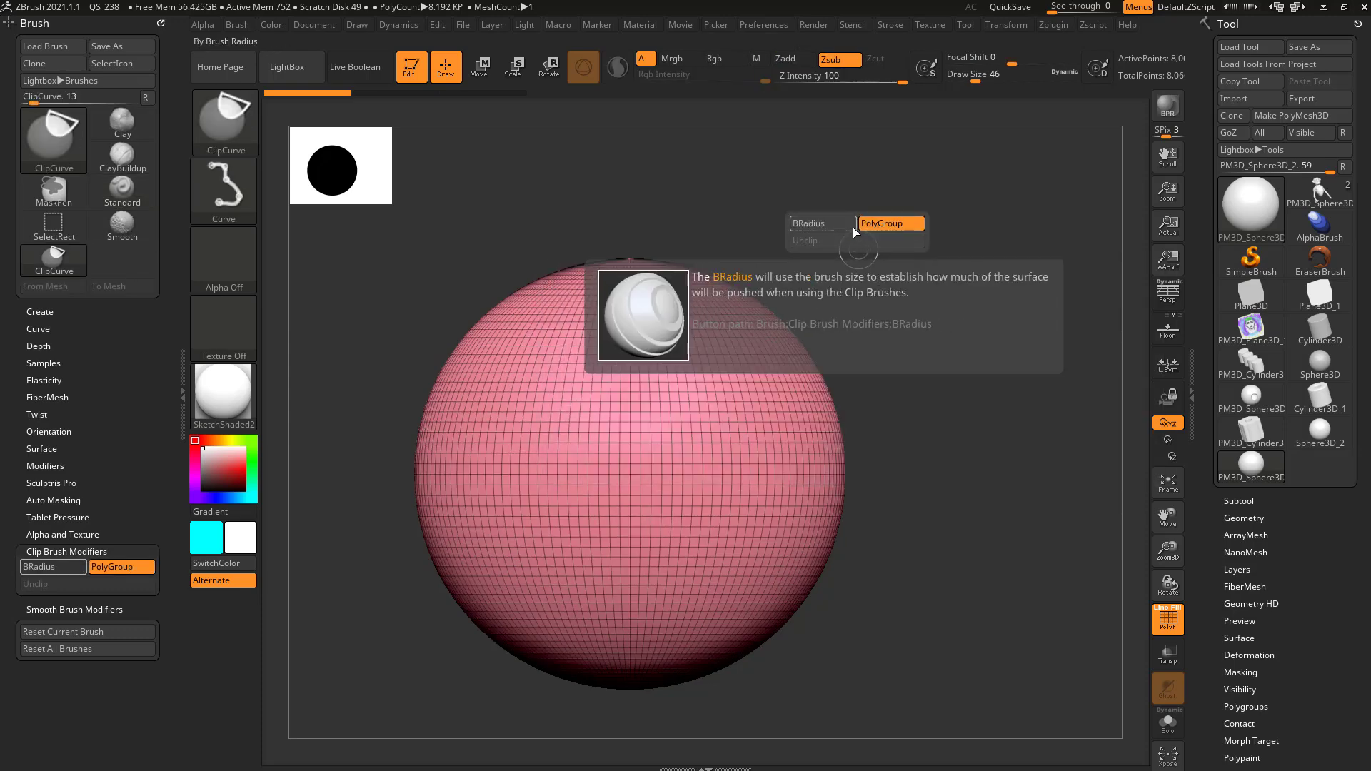
Step: Clip the sphere diagonally with ClipCurve so that the flattened face gets its own polygroup
alt+drag(881, 349, 859, 309)
key(ctrl+shift)
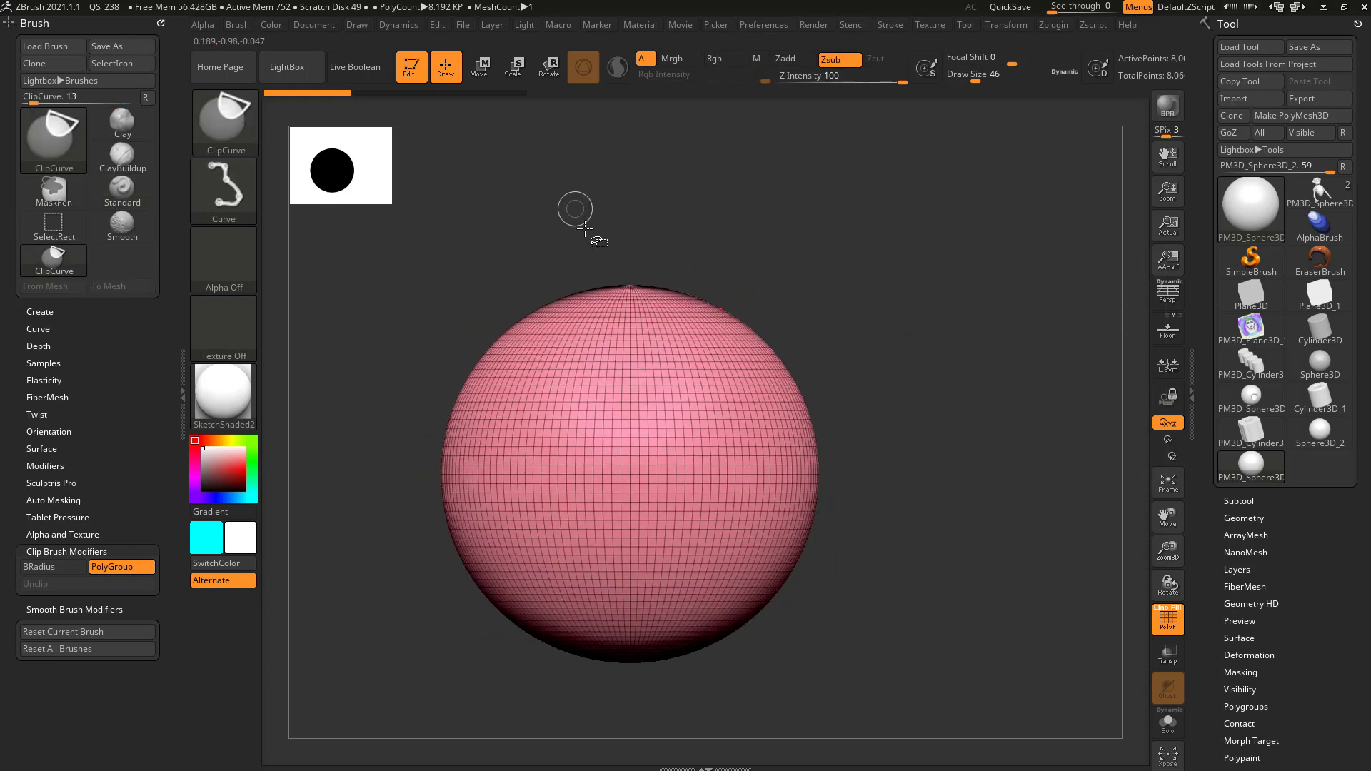
mouse_move(928, 550)
ctrl+shift+mouse_down()
mouse_move(857, 468)
mouse_move(927, 540)
ctrl+shift+mouse_up()
mouse_move(938, 448)
mouse_down()
mouse_move(933, 405)
mouse_move(759, 432)
mouse_up()
drag(893, 457, 960, 442)
drag(909, 370, 942, 347)
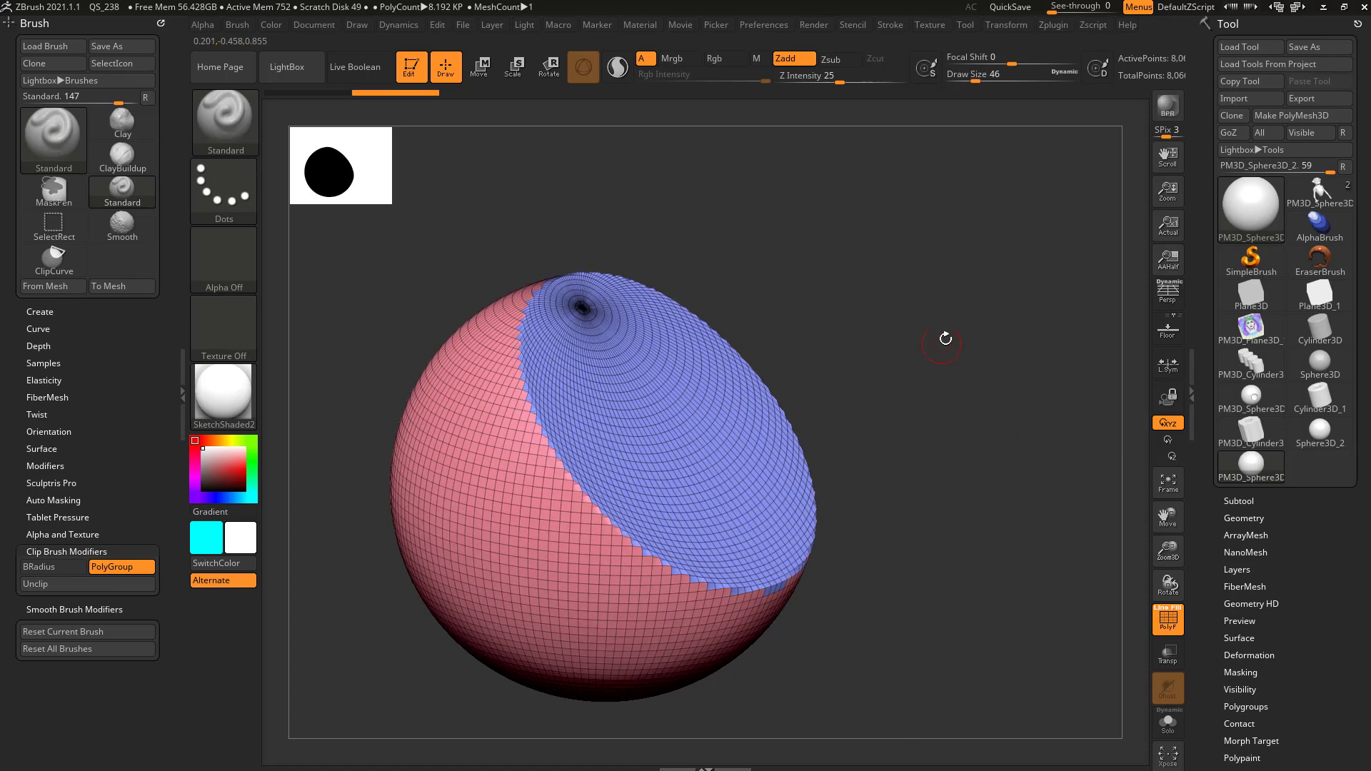
drag(922, 429, 738, 382)
drag(977, 427, 1021, 421)
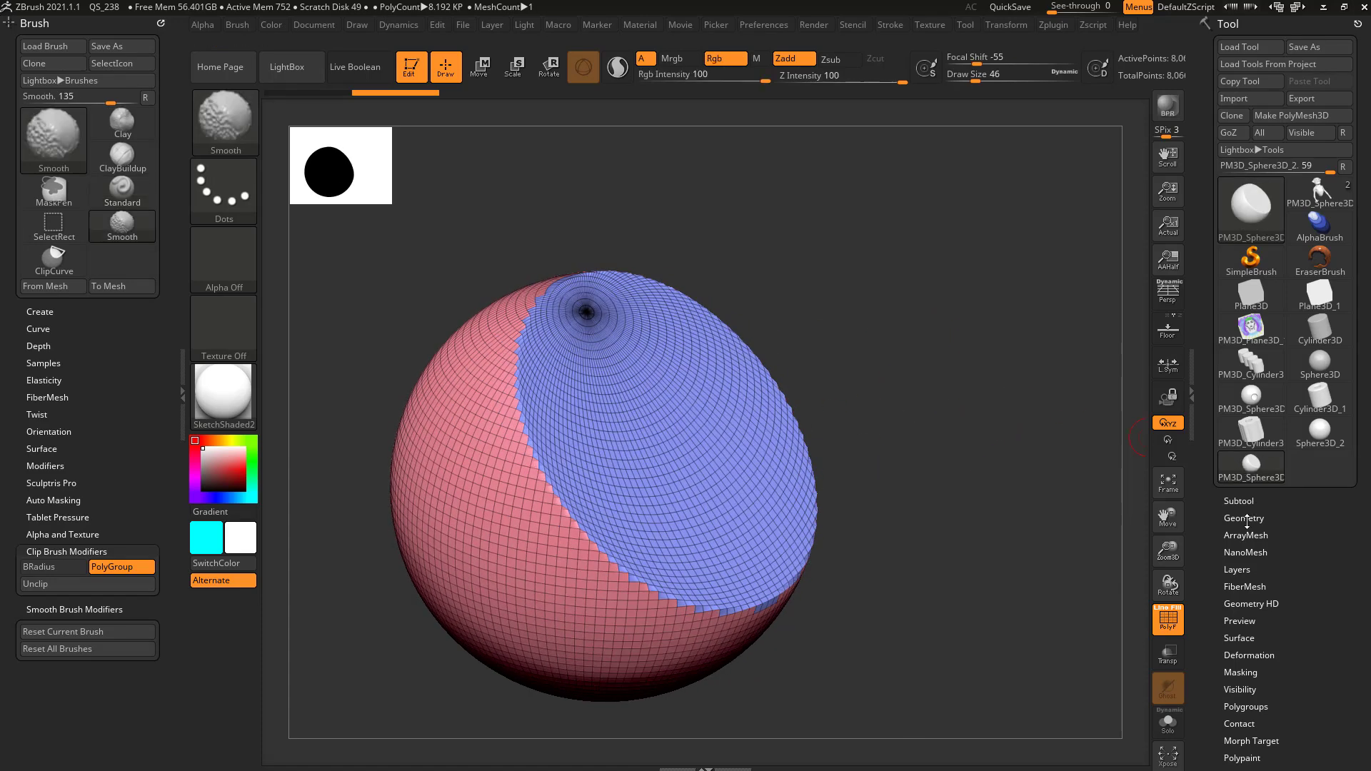
Step: Insert Panel Loops around the sphere's two polygroups with a Thickness of 0.06498
click(1234, 517)
drag(1204, 525, 1204, 336)
click(1234, 569)
click(1241, 499)
click(1250, 427)
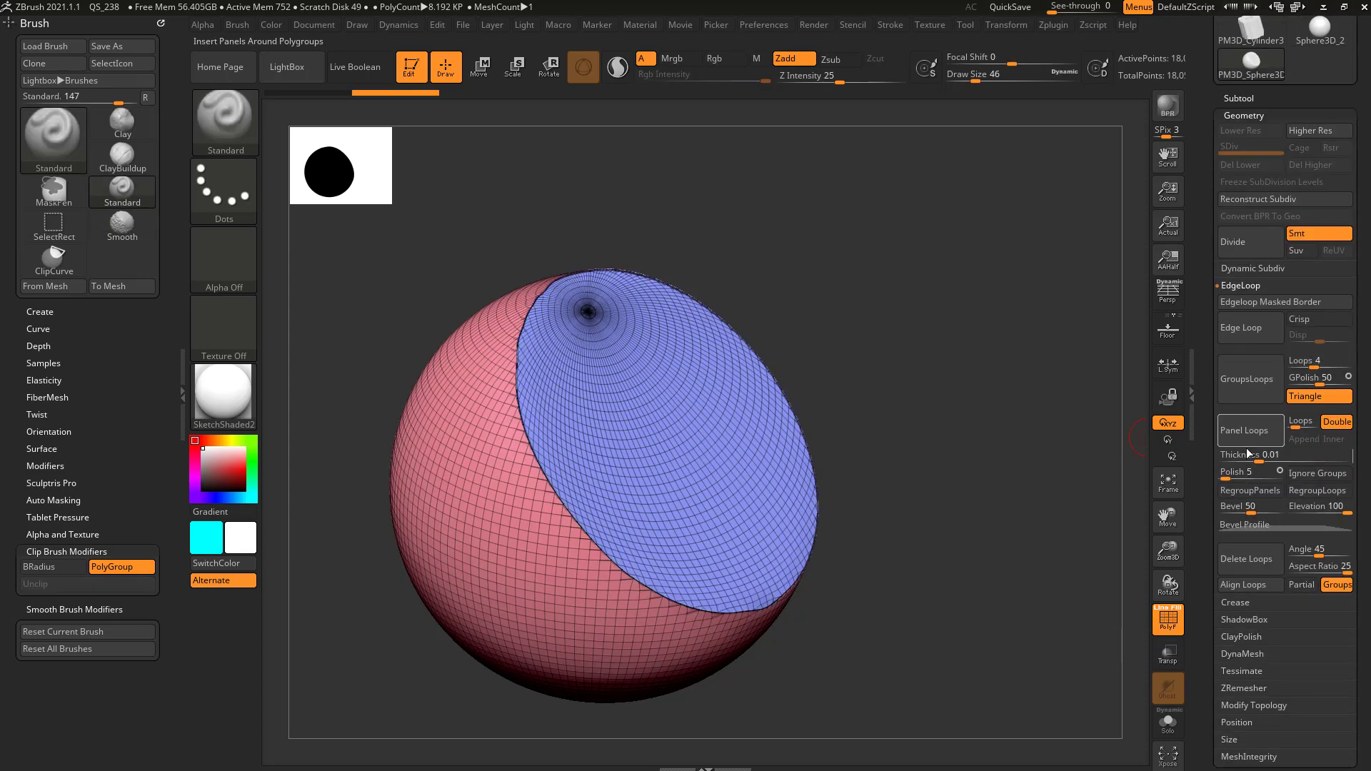
key(ctrl+z)
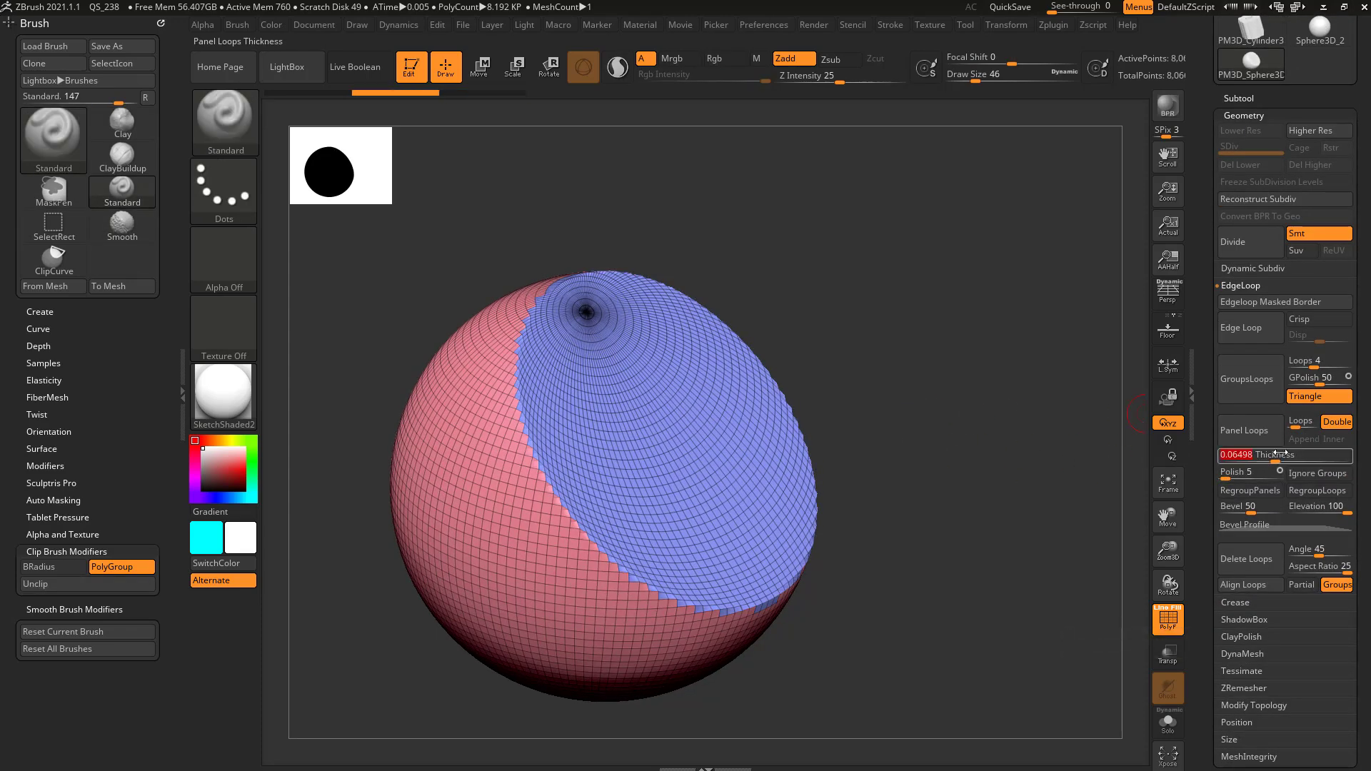
click(1261, 440)
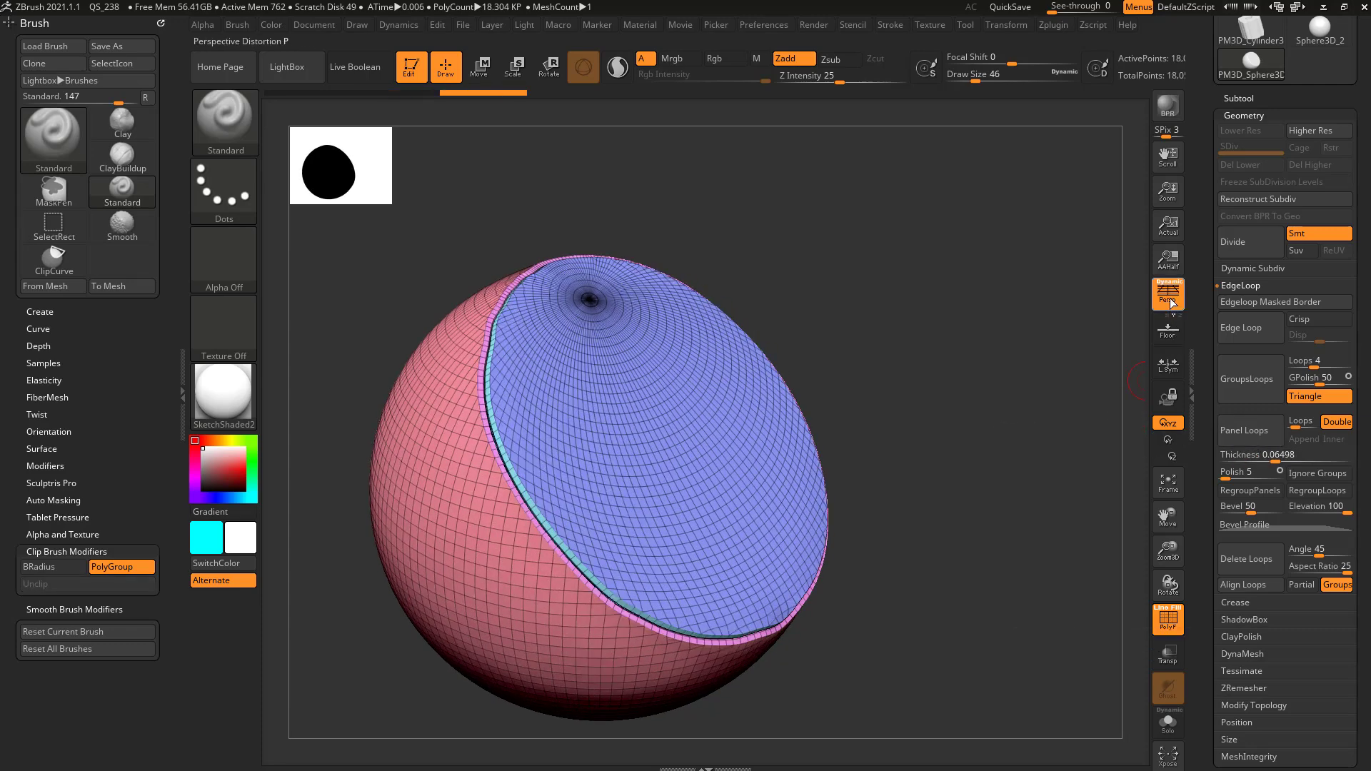
Step: Inspect the panel-looped sphere without its wireframe, isolate the flattened face's polygroup, and show the whole mesh again
key(shift+f)
mouse_move(1087, 557)
mouse_down()
mouse_move(973, 533)
mouse_move(1099, 556)
mouse_up()
key(shift+f)
ctrl+shift+click(750, 476)
drag(878, 420, 984, 389)
ctrl+shift+click(984, 388)
Step: Undo the Panel Loops on the clipped sphere and examine the polygroup border along the flattened face
key(ctrl+z)
key(ctrl+z)
key(ctrl+z)
key(ctrl+z)
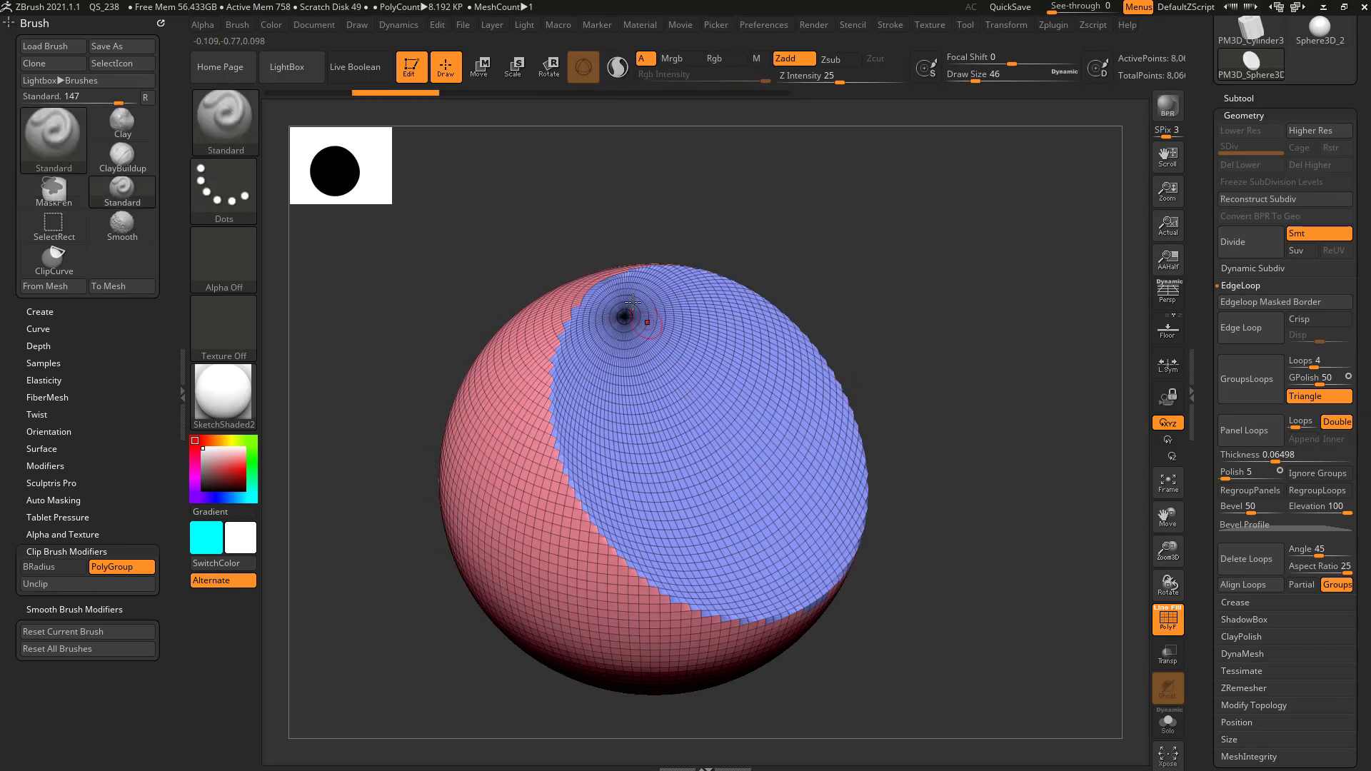
drag(964, 378, 949, 469)
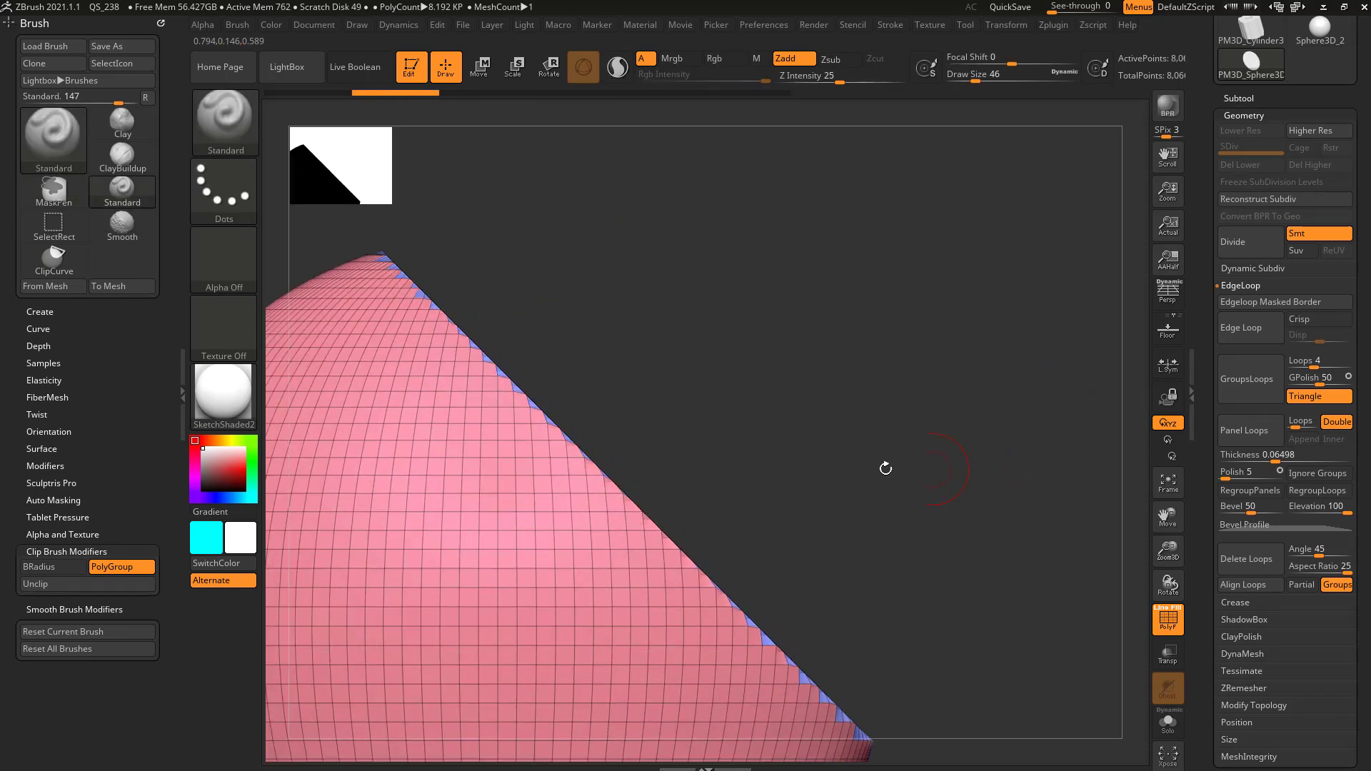
mouse_move(805, 290)
mouse_down()
mouse_move(820, 279)
mouse_move(946, 315)
mouse_move(961, 397)
mouse_move(860, 348)
mouse_move(790, 359)
mouse_move(829, 360)
mouse_move(642, 344)
mouse_up()
Step: Try another diagonal ClipCurve cut with PolyGroup on, check its edge, and undo the clipping to restore the full sphere
key(f)
key(ctrl+shift)
mouse_move(535, 261)
ctrl+shift+mouse_down()
mouse_move(821, 521)
mouse_move(930, 707)
ctrl+shift+mouse_up()
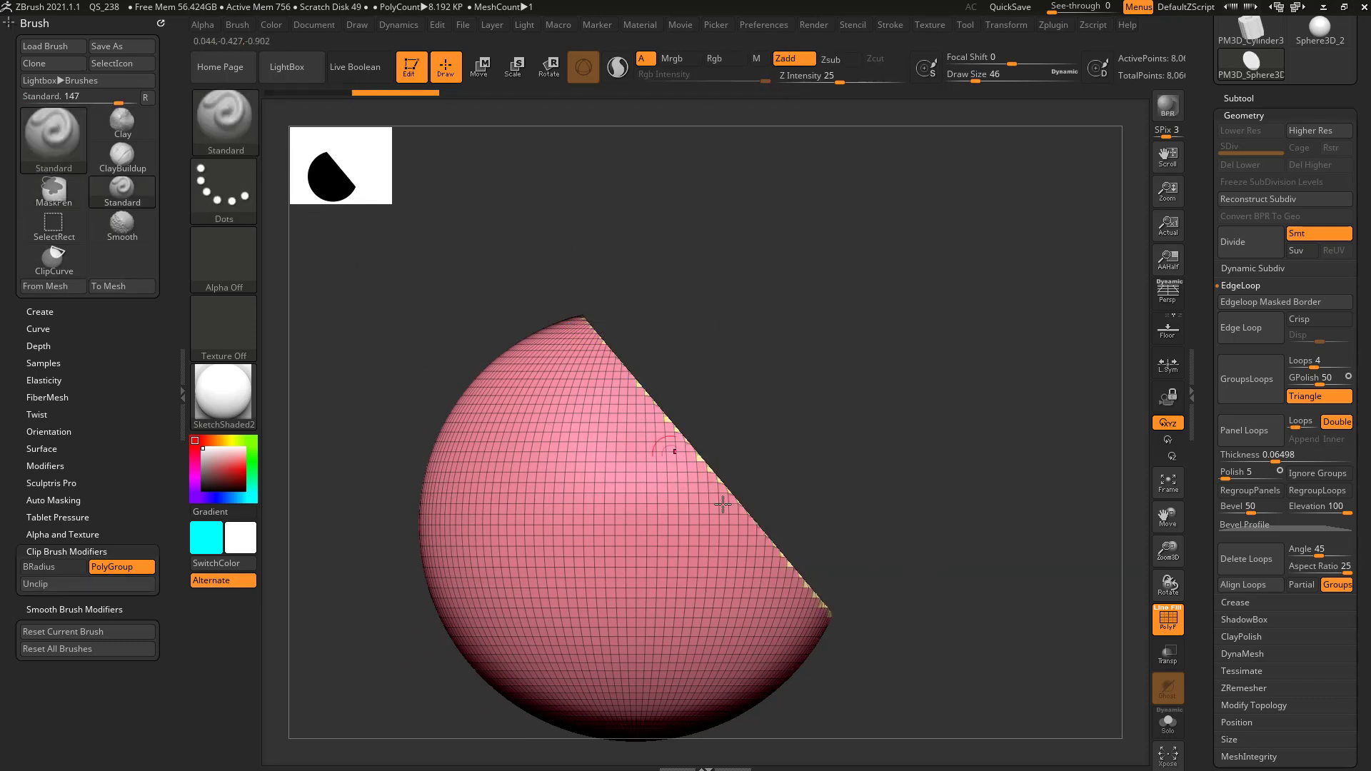
drag(926, 352, 778, 428)
mouse_move(951, 262)
mouse_down()
mouse_move(1022, 257)
mouse_move(964, 310)
mouse_move(932, 398)
mouse_move(976, 280)
mouse_up()
key(ctrl+z)
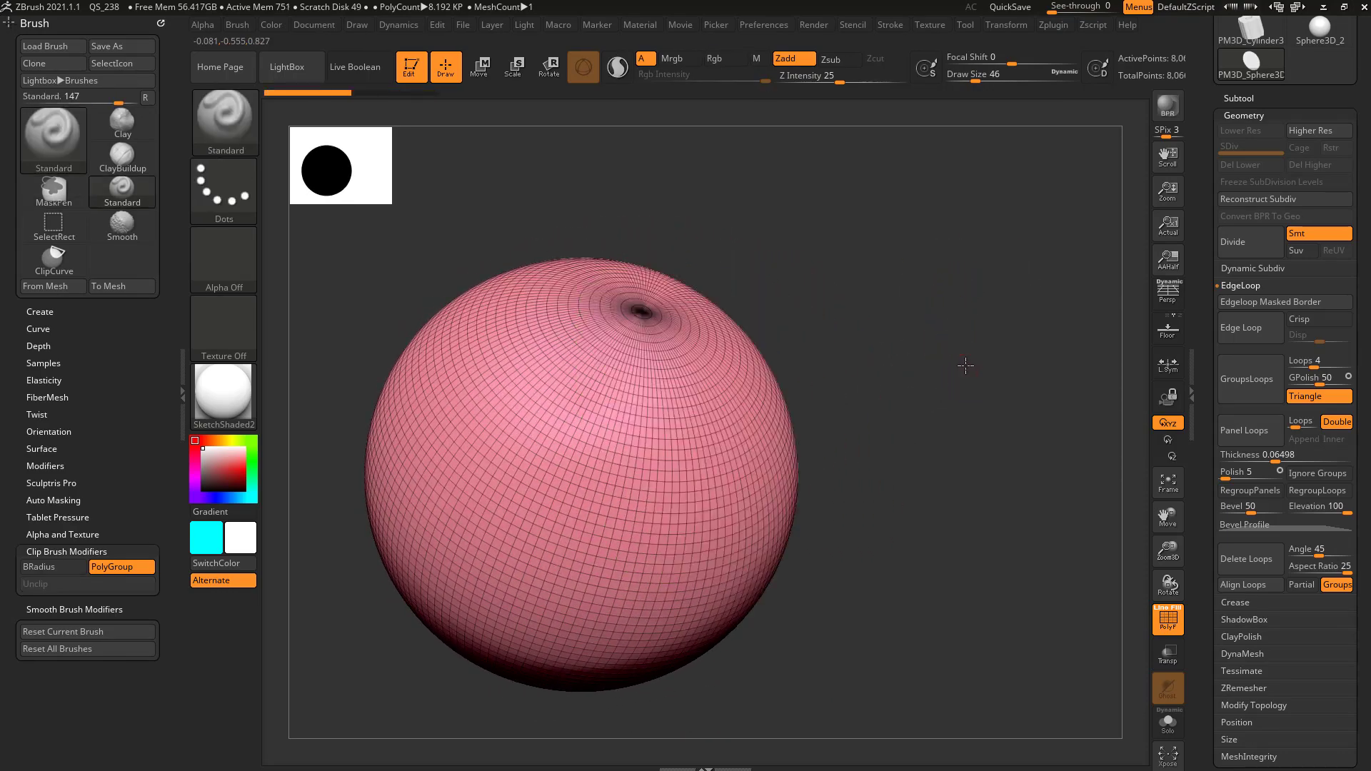
Step: Switch to the TrimCurve brush and trim one side off the sphere along a diagonal line
shift+drag(968, 372, 944, 333)
click(235, 138)
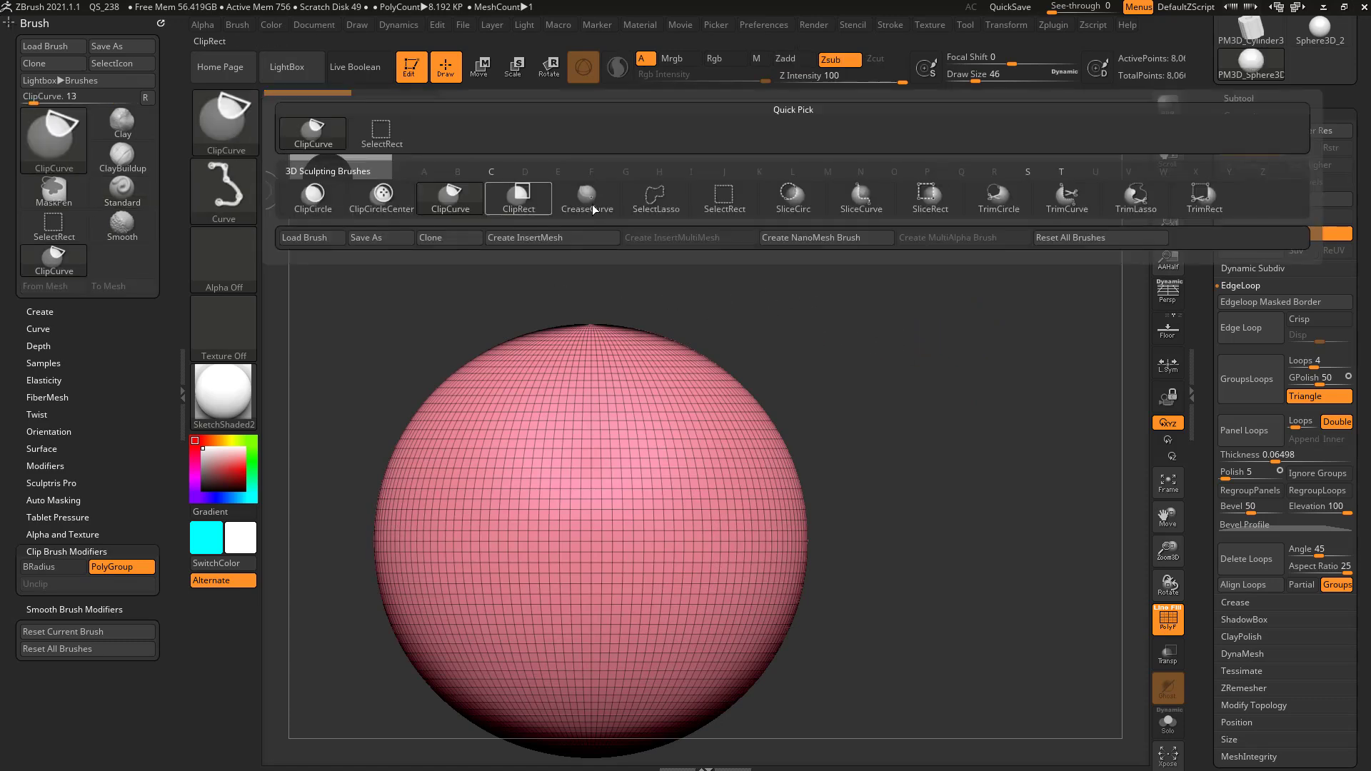
click(1057, 206)
alt+drag(928, 379, 943, 355)
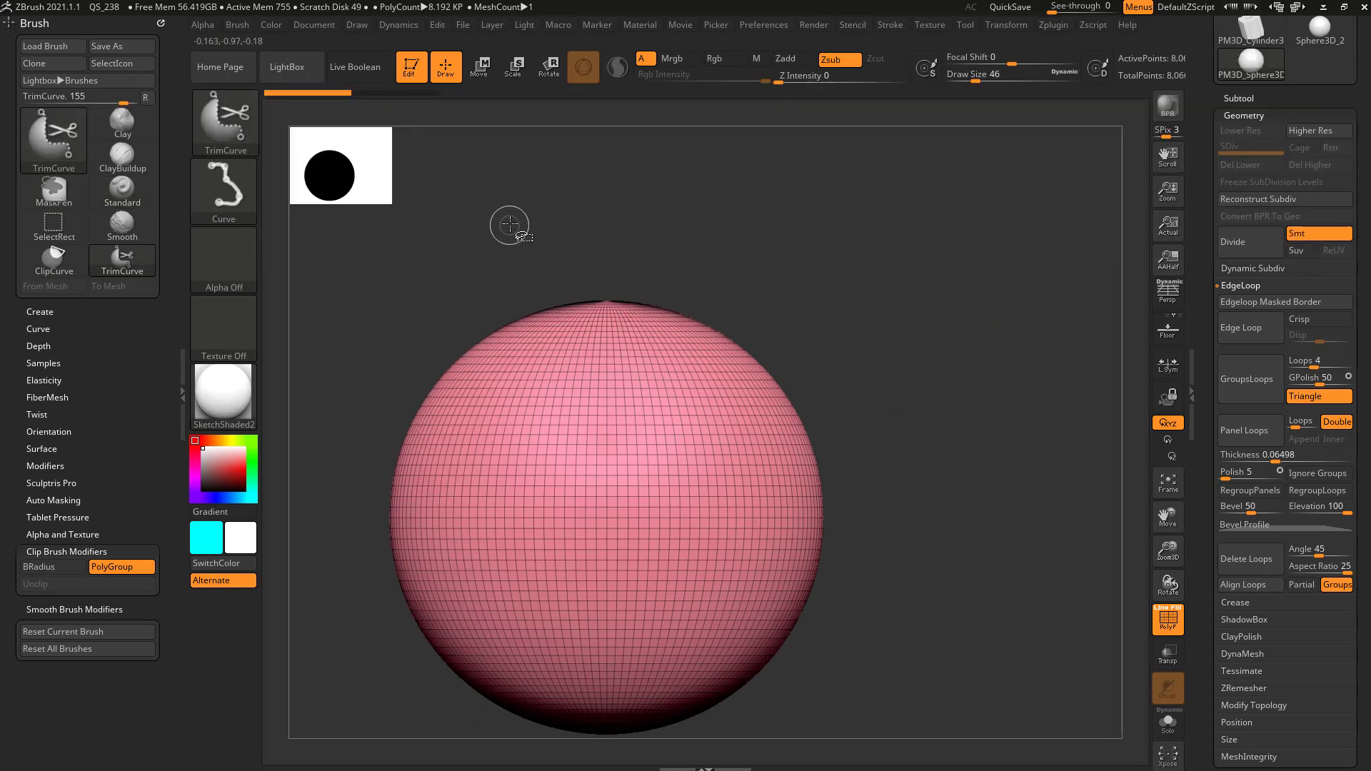
ctrl+shift+drag(890, 650, 886, 646)
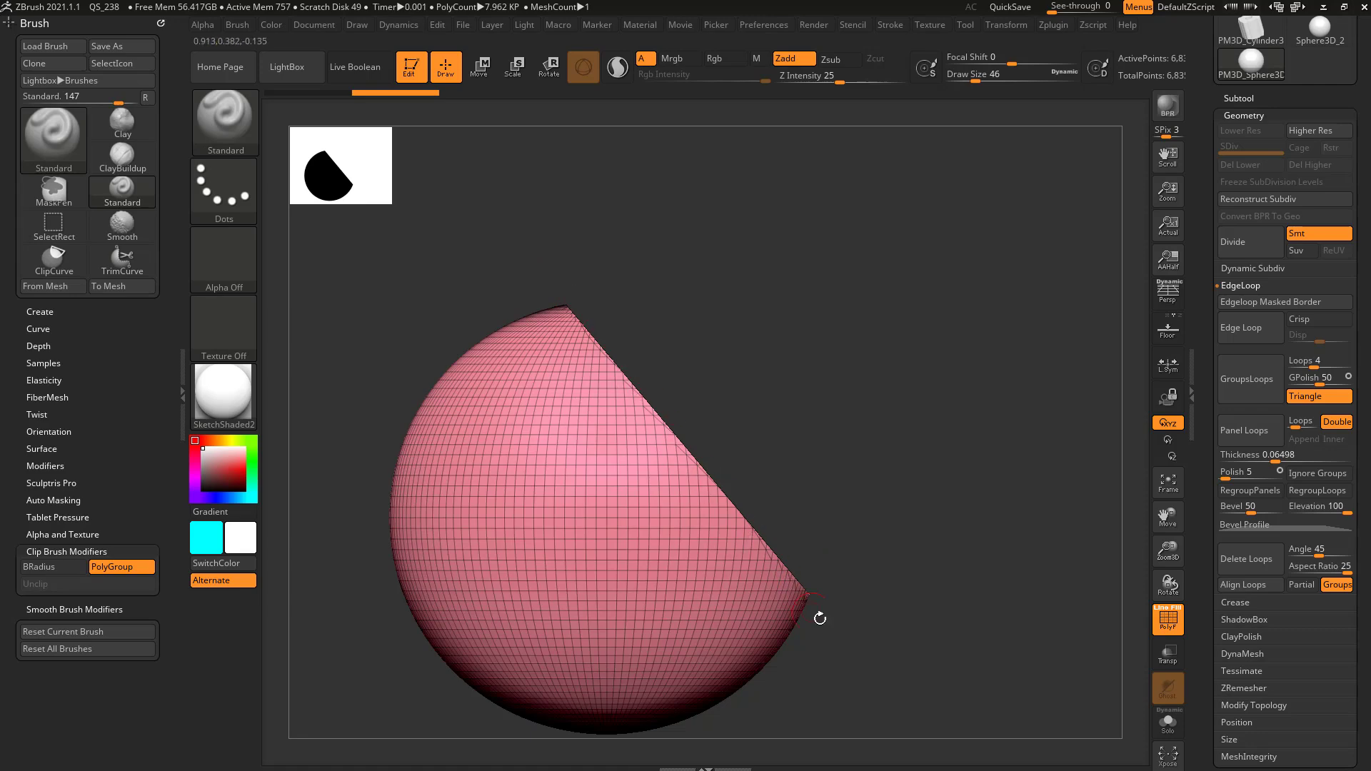
drag(876, 590, 808, 487)
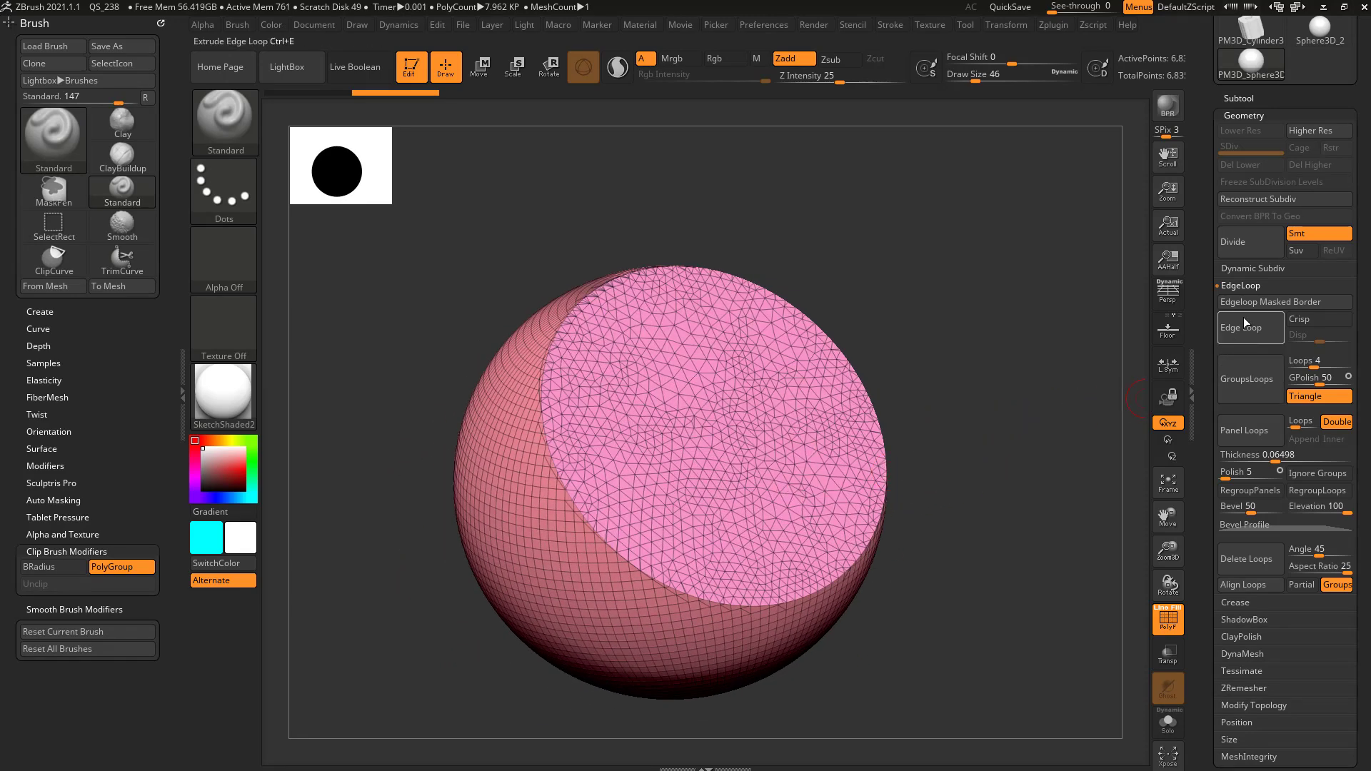
Step: Insert Panel Loops between the trimmed face and the sphere body, then inspect the panels without wireframe and one in isolation
click(1244, 432)
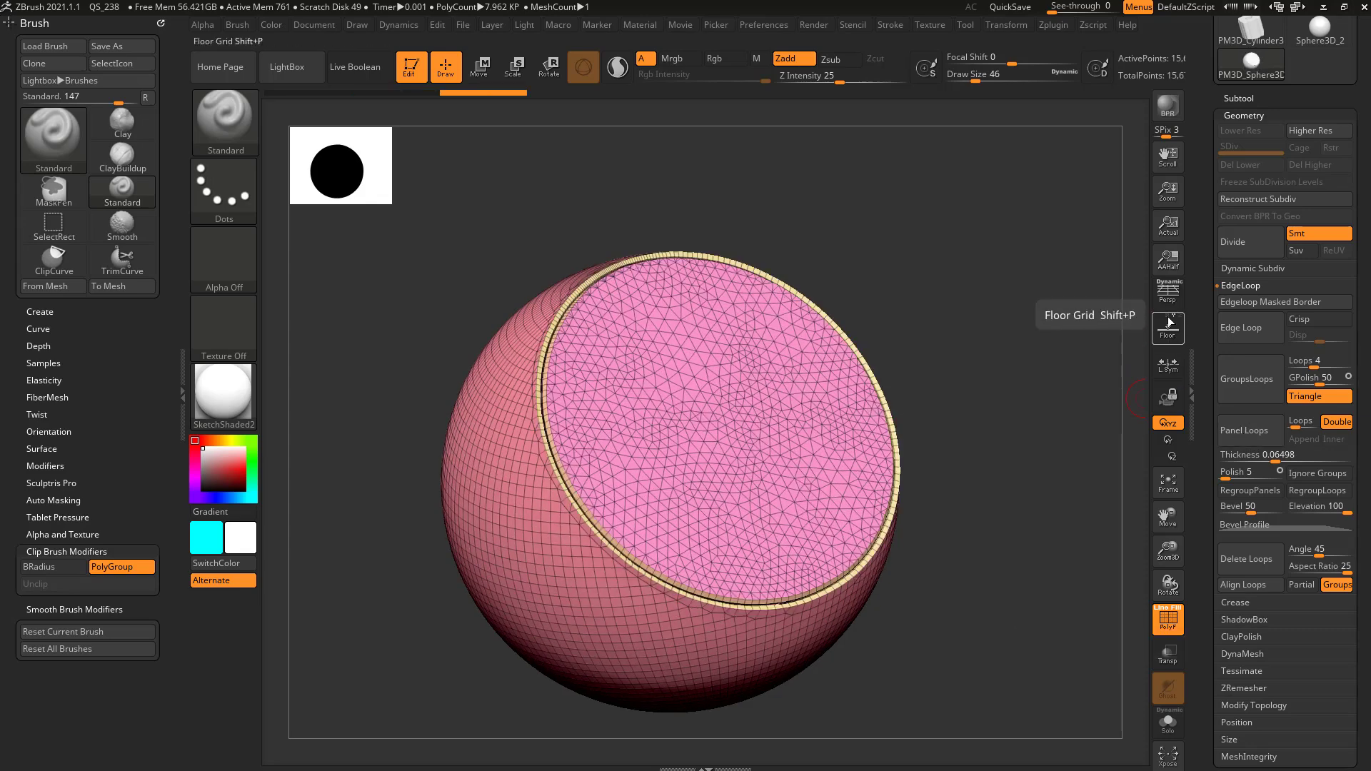
key(shift+f)
mouse_move(1078, 563)
mouse_down()
mouse_move(992, 576)
mouse_move(1100, 564)
mouse_move(1044, 509)
mouse_move(1047, 527)
mouse_move(1075, 450)
mouse_move(1001, 484)
mouse_move(1028, 481)
mouse_move(1025, 466)
mouse_up()
ctrl+shift+click(810, 495)
key(shift+f)
key(ctrl+shift)
key(ctrl+shift+x)
ctrl+shift+click(1051, 470)
Step: Undo the Panel Loops and the diagonal trim to restore the full sphere
key(ctrl+z)
key(ctrl+z)
key(ctrl+z)
key(ctrl+z)
key(ctrl+shift)
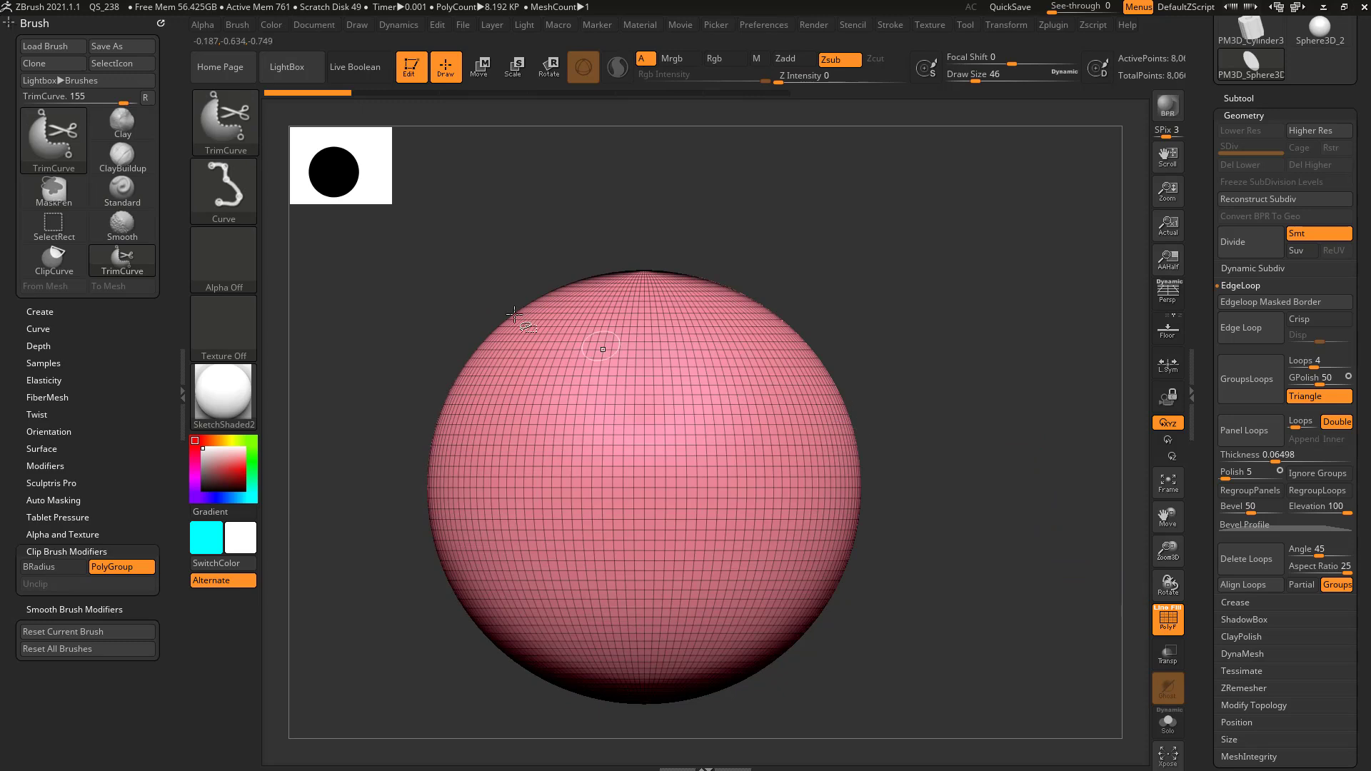
Step: Try a steeper diagonal TrimCurve cut with PolyGroup on, isolate the rounded body's polygroup, and undo the cut
click(233, 126)
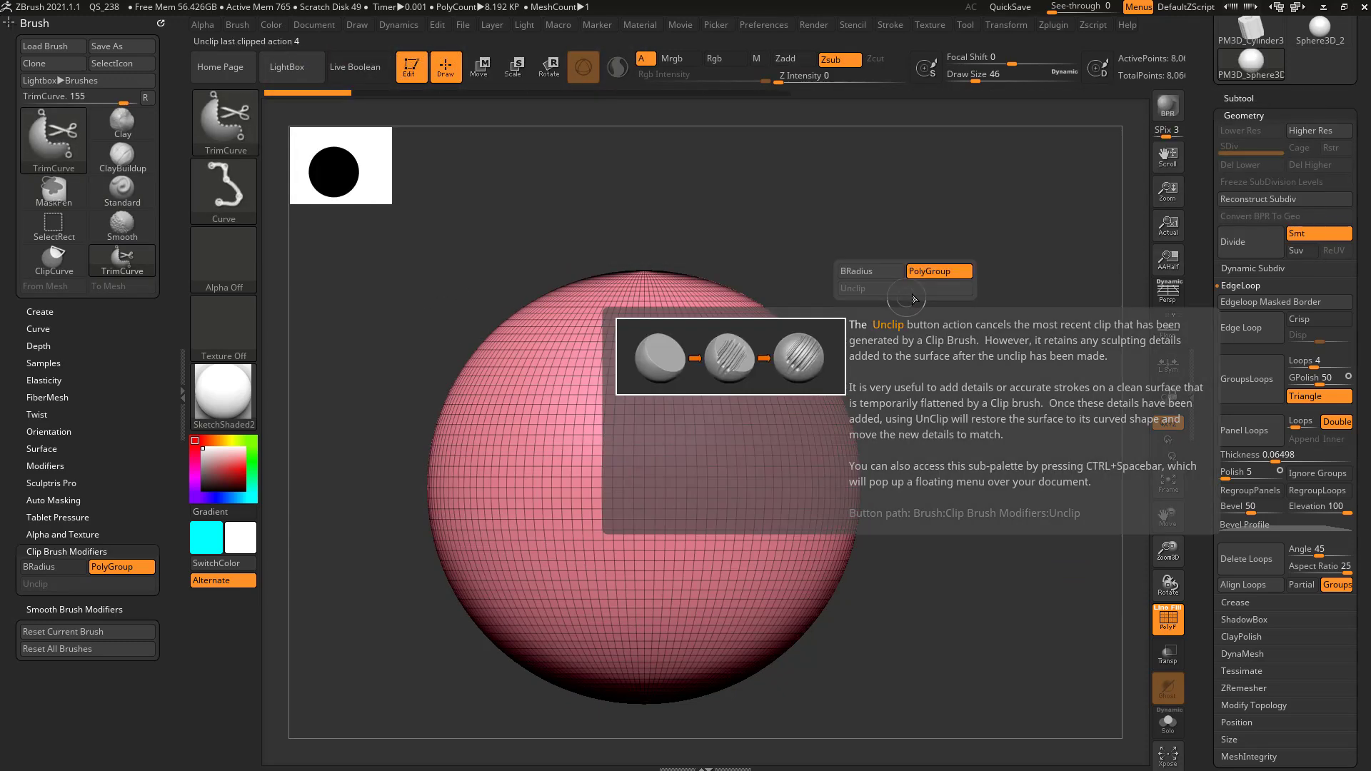
mouse_move(611, 187)
ctrl+shift+mouse_down()
mouse_move(734, 394)
mouse_move(964, 554)
ctrl+shift+mouse_up()
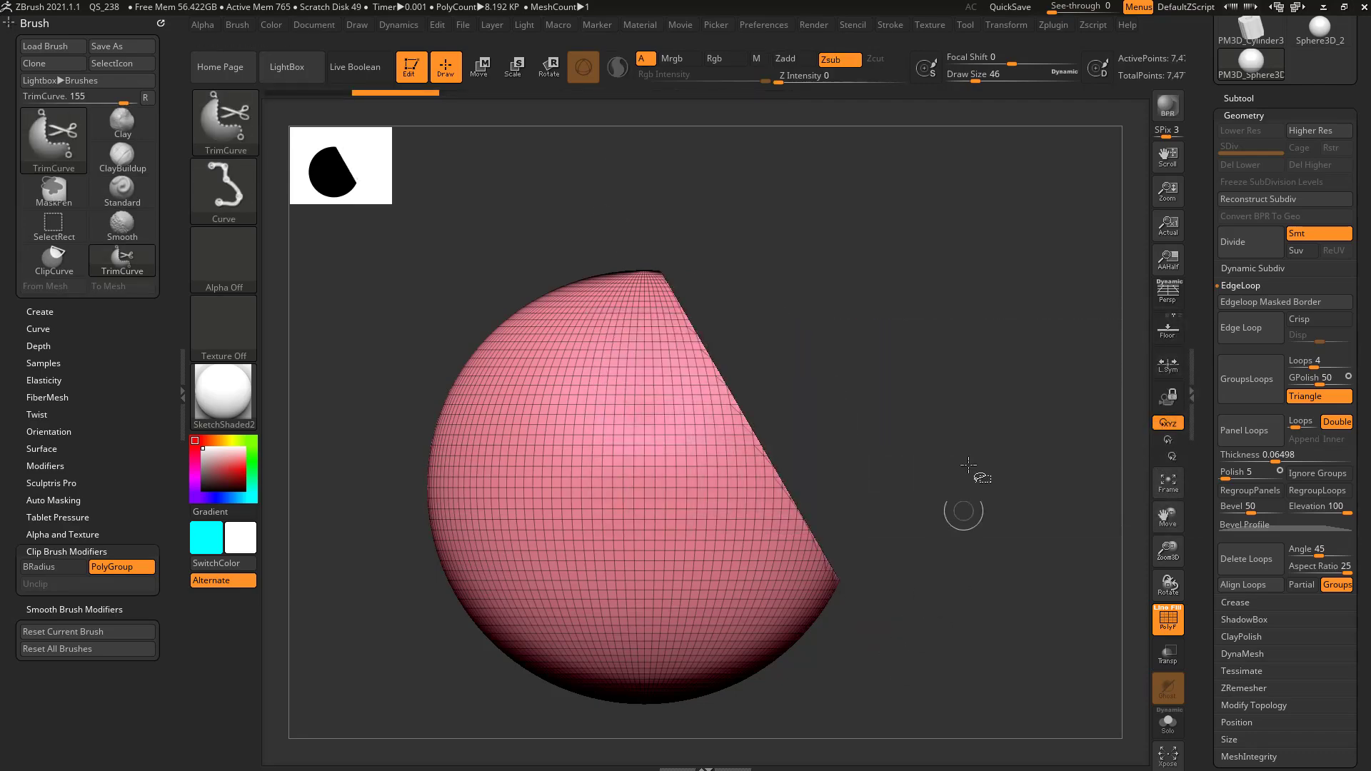
drag(893, 461, 1010, 466)
alt+drag(1000, 418, 1017, 396)
ctrl+shift+click(639, 457)
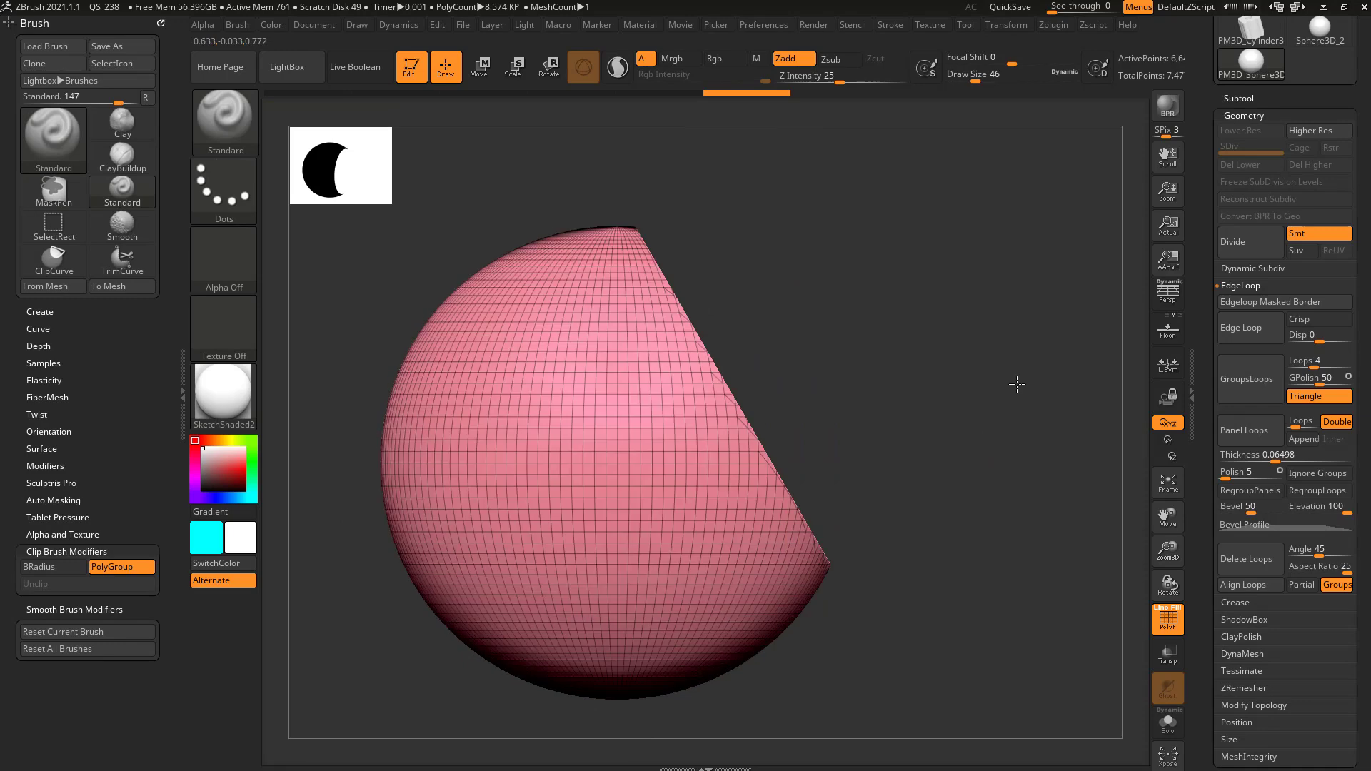
key(ctrl+z)
key(ctrl+z)
key(ctrl+z)
key(ctrl+z)
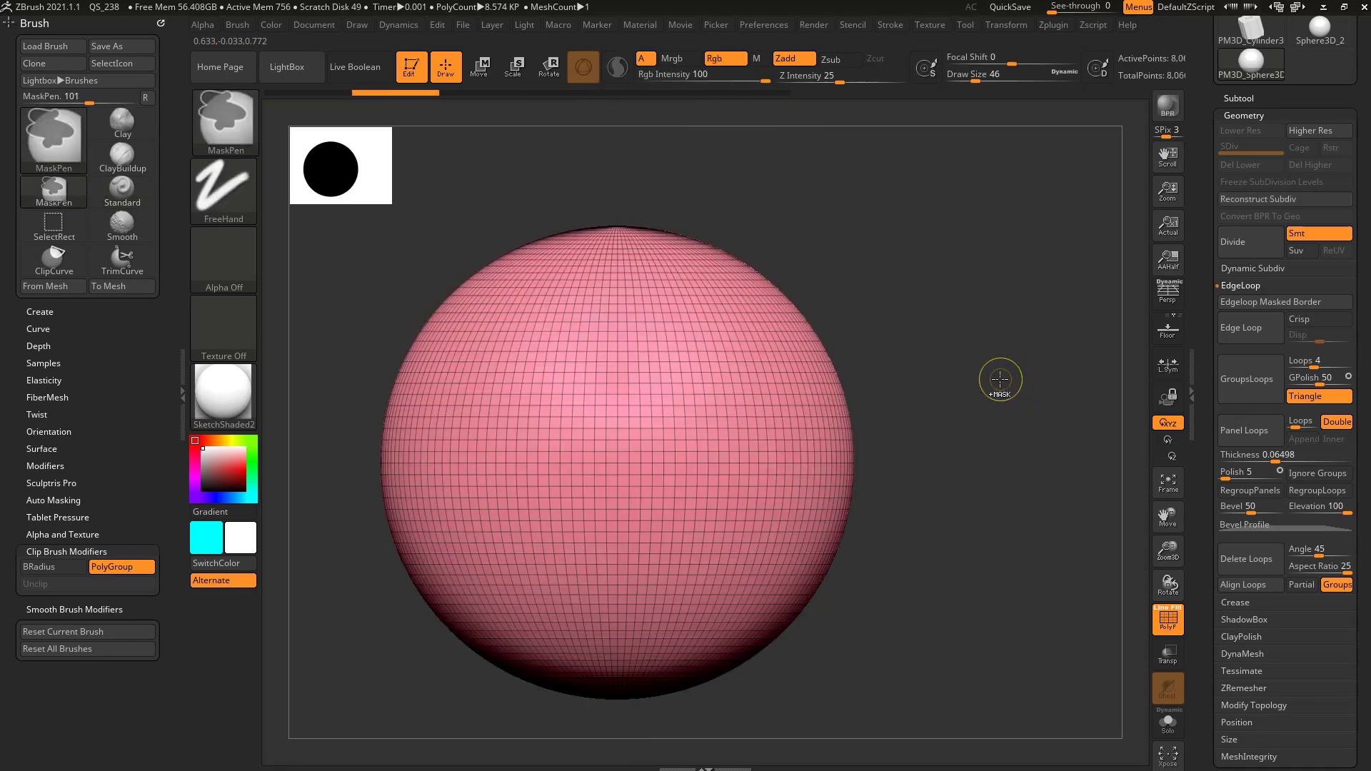
Step: Turn on BRadius and turn off PolyGroup in the brush modifiers
key(ctrl+shift)
key(ctrl+shift+space)
click(948, 343)
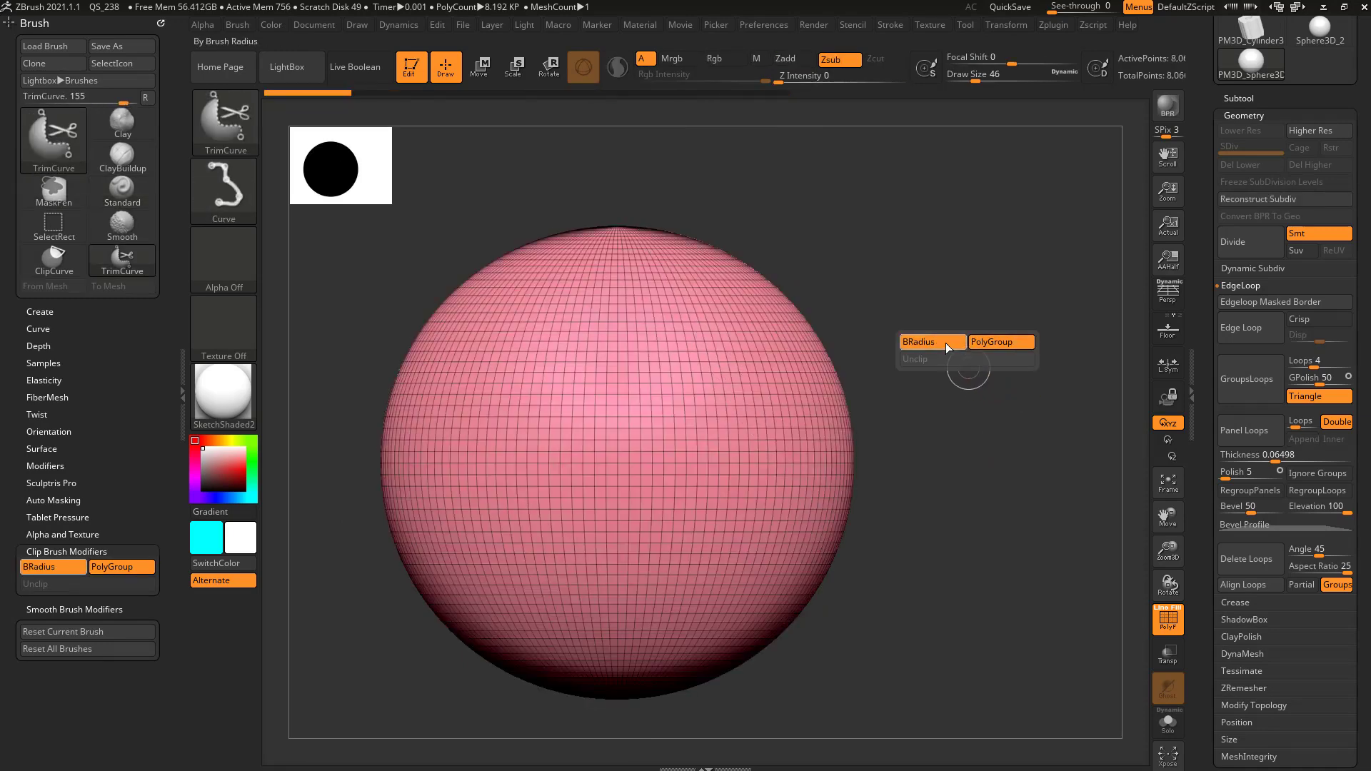
click(1003, 344)
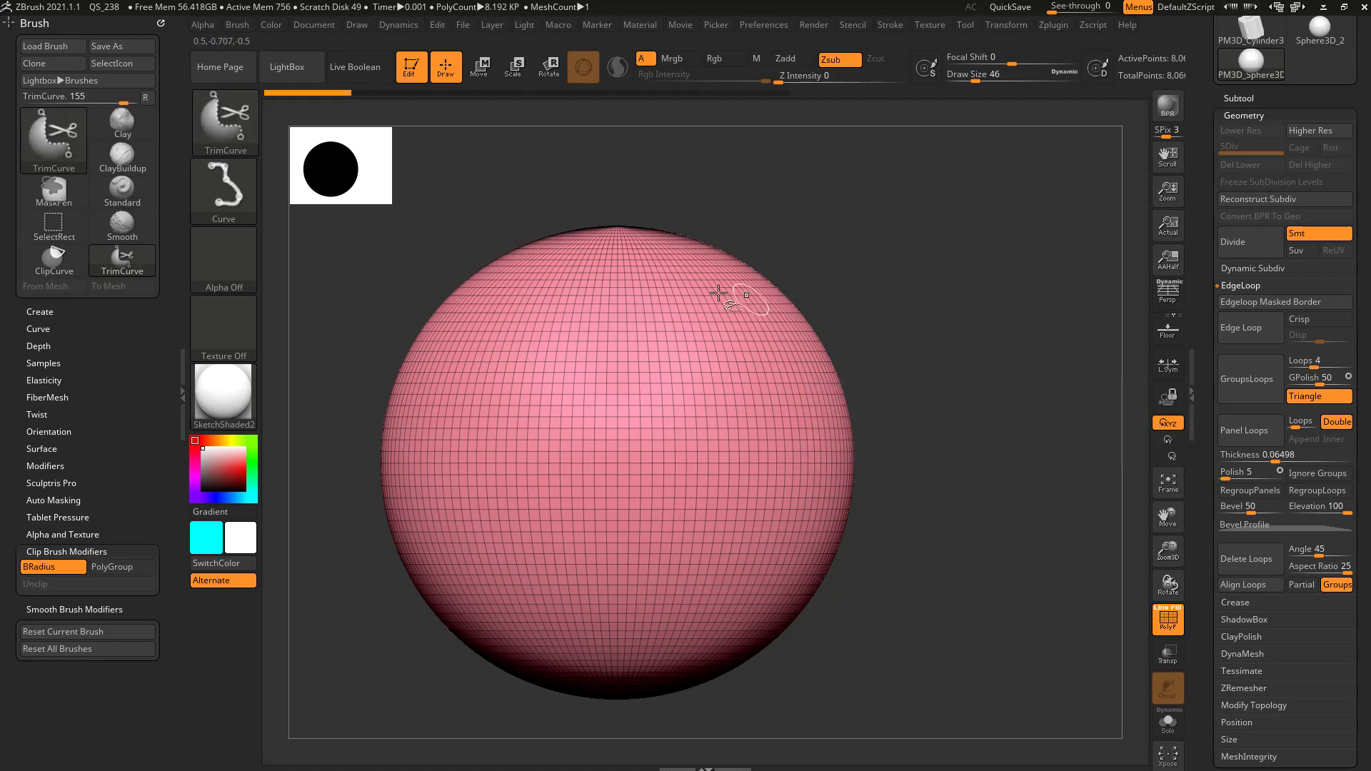
Step: Trim the sphere down to a thin diagonal strip using TrimCurve with BRadius, inspect the strip, and undo the trim
mouse_move(529, 152)
mouse_down()
mouse_move(1001, 646)
mouse_move(934, 684)
mouse_up()
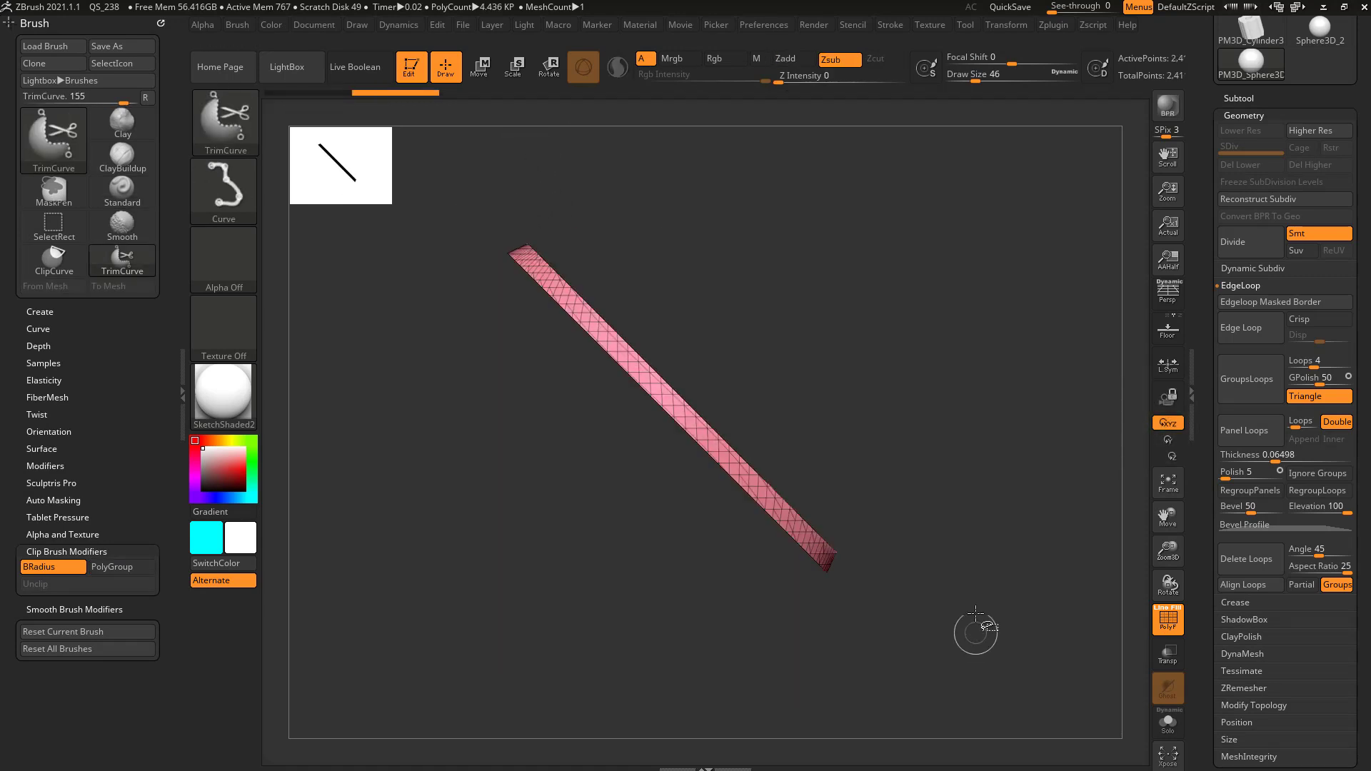
ctrl+right_drag(728, 353, 760, 438)
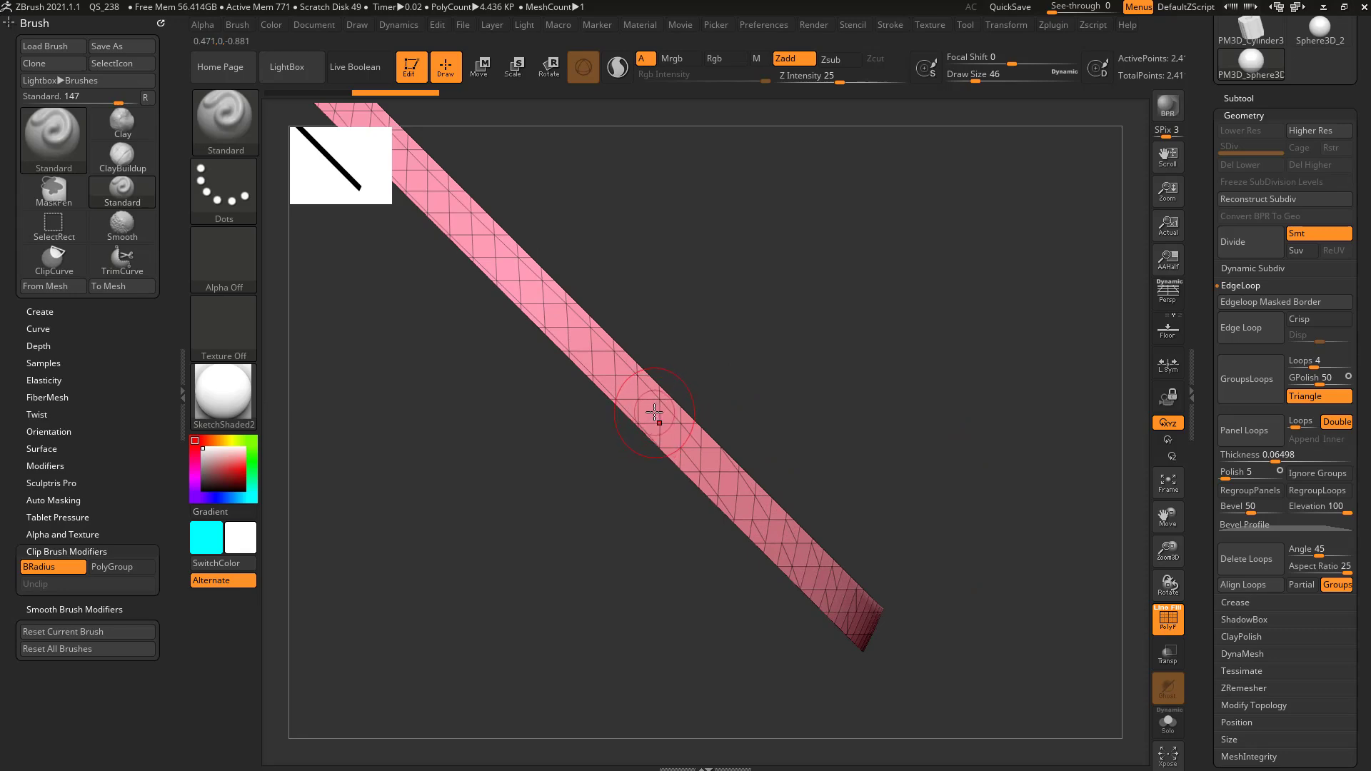
mouse_move(758, 368)
mouse_down()
mouse_move(893, 293)
mouse_move(847, 328)
mouse_move(910, 265)
mouse_move(897, 307)
mouse_up()
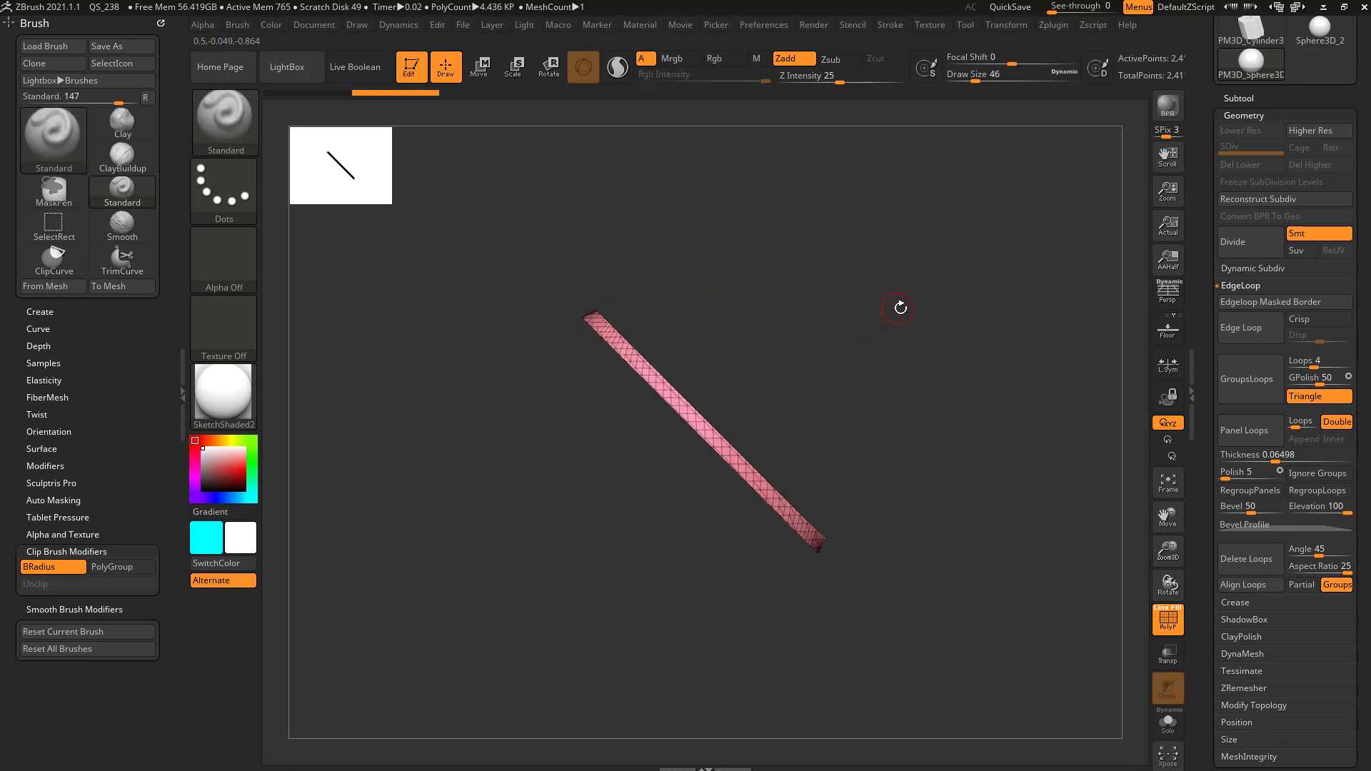
key(ctrl+z)
Step: Try two more TrimCurve cuts with BRadius at other angles across the sphere, undoing each one
ctrl+shift+drag(421, 315, 832, 650)
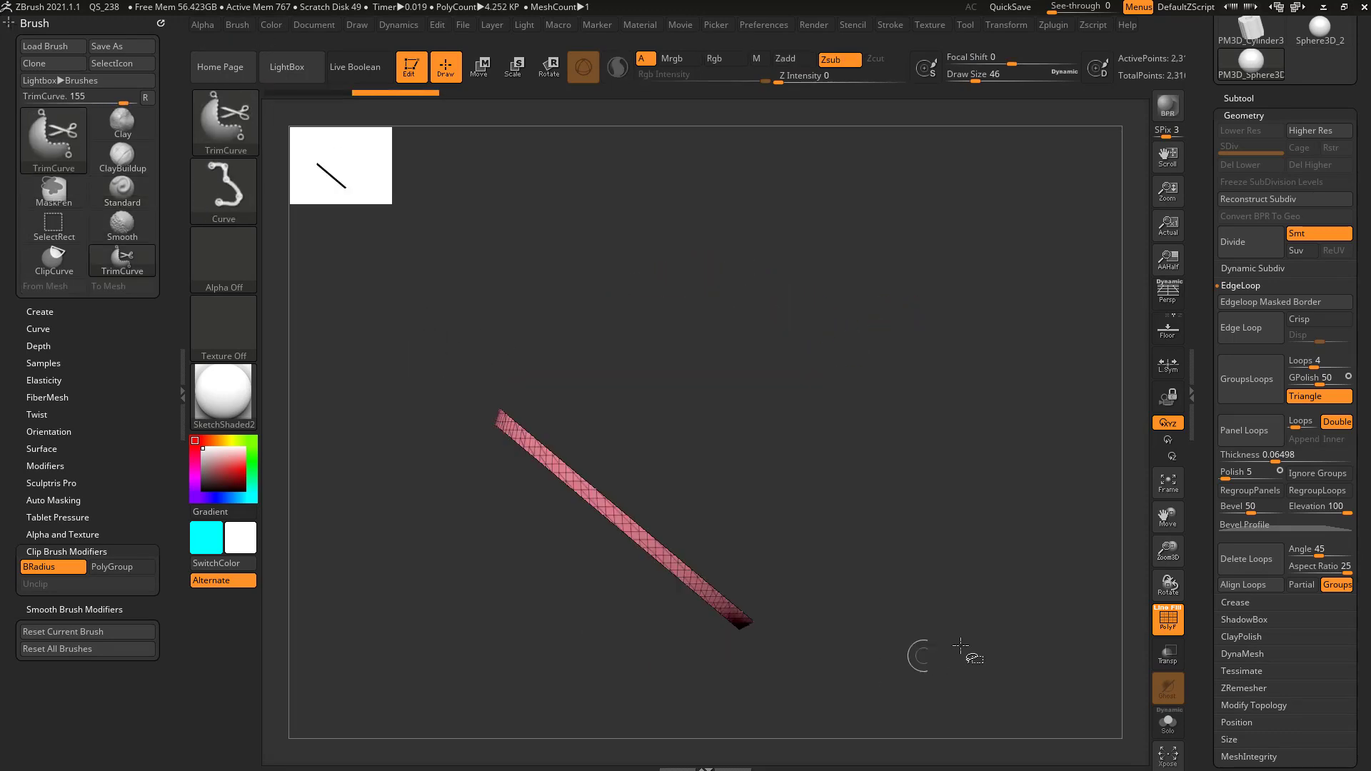
key(ctrl+z)
mouse_move(734, 517)
ctrl+shift+mouse_down()
mouse_move(967, 658)
mouse_move(1004, 496)
mouse_move(896, 537)
mouse_move(1072, 477)
mouse_move(1019, 488)
ctrl+shift+mouse_up()
key(ctrl+z)
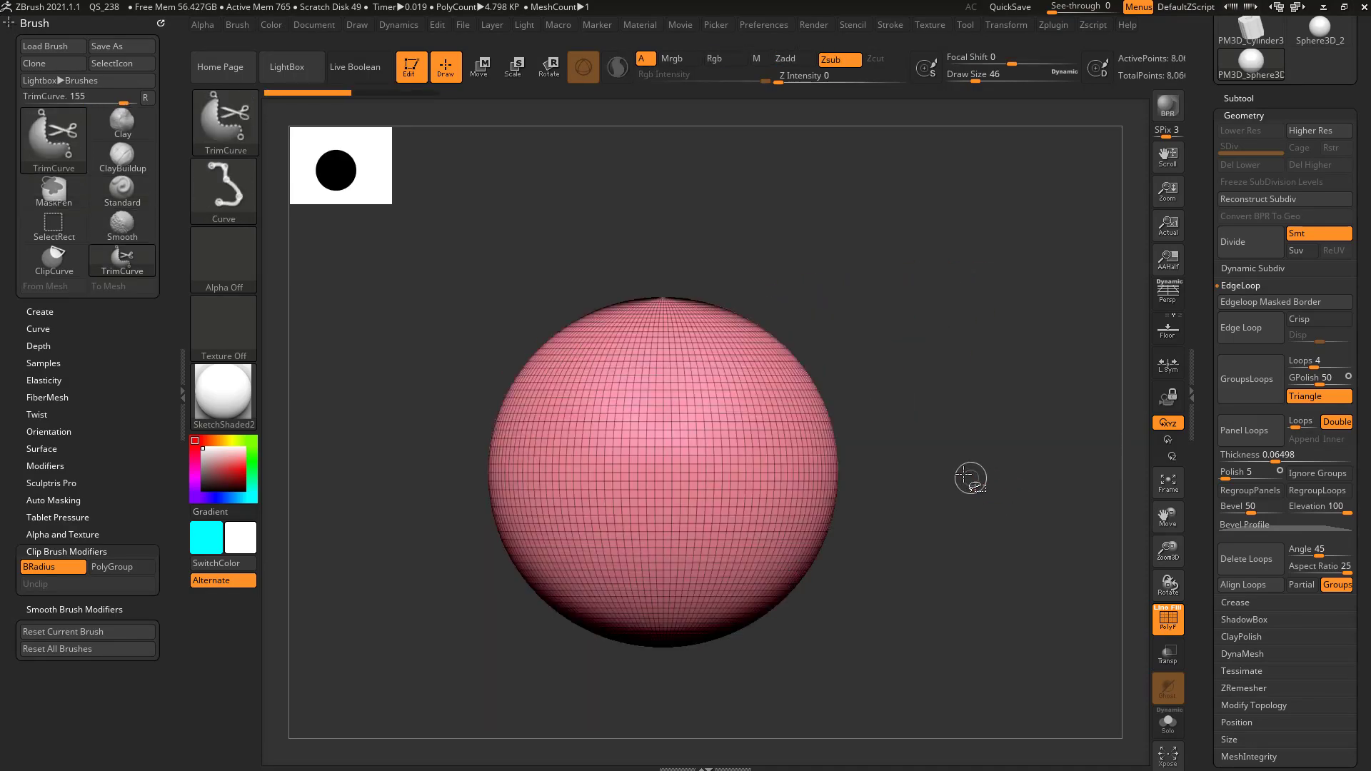
Step: Switch to the SliceCurve brush and slice a diagonal band across the sphere with BRadius on
click(245, 141)
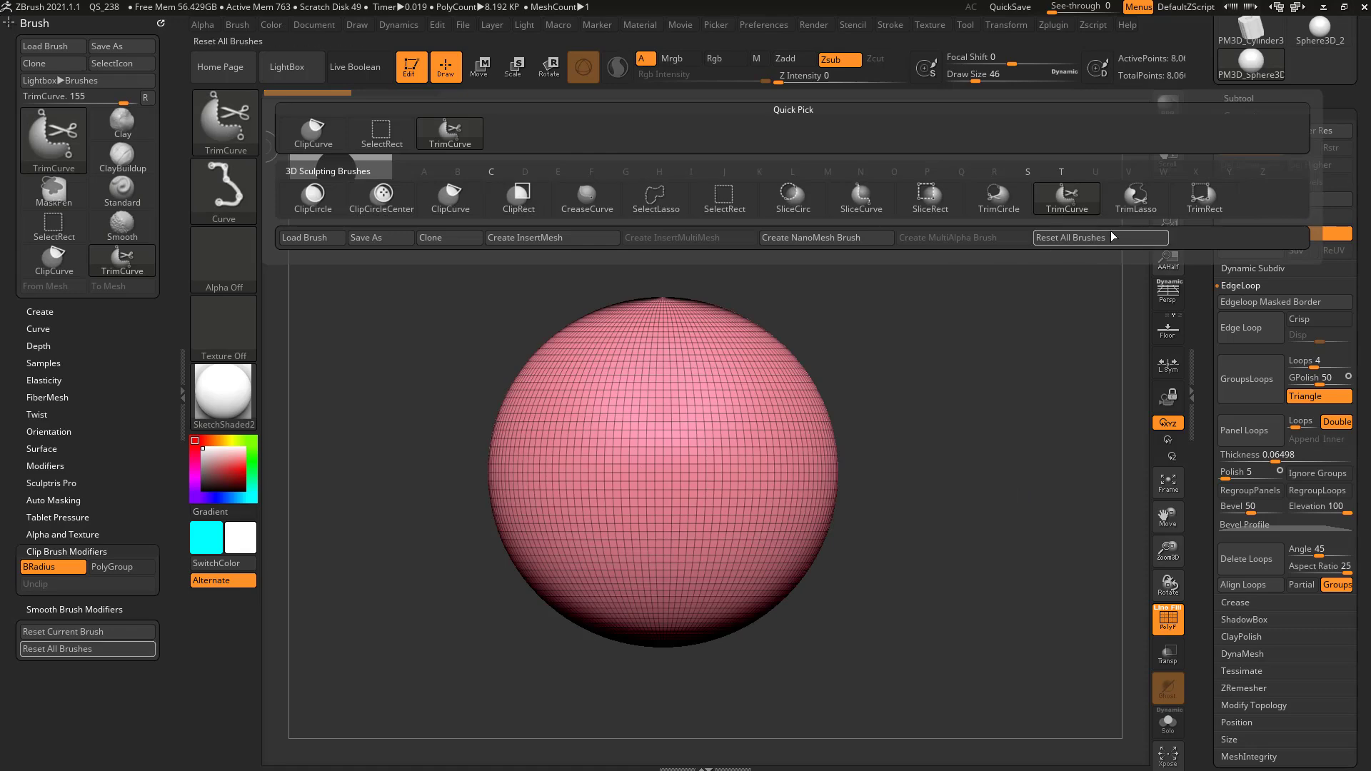
mouse_move(944, 201)
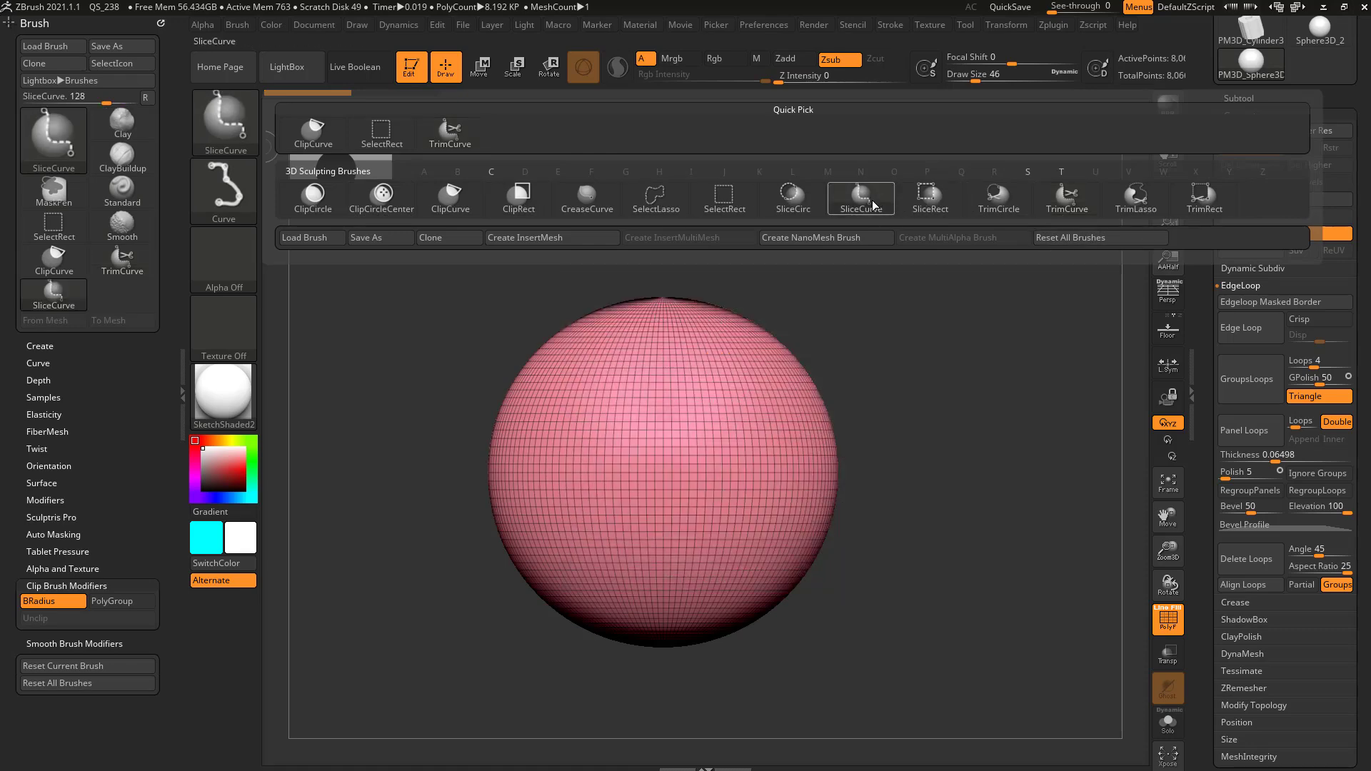
click(870, 203)
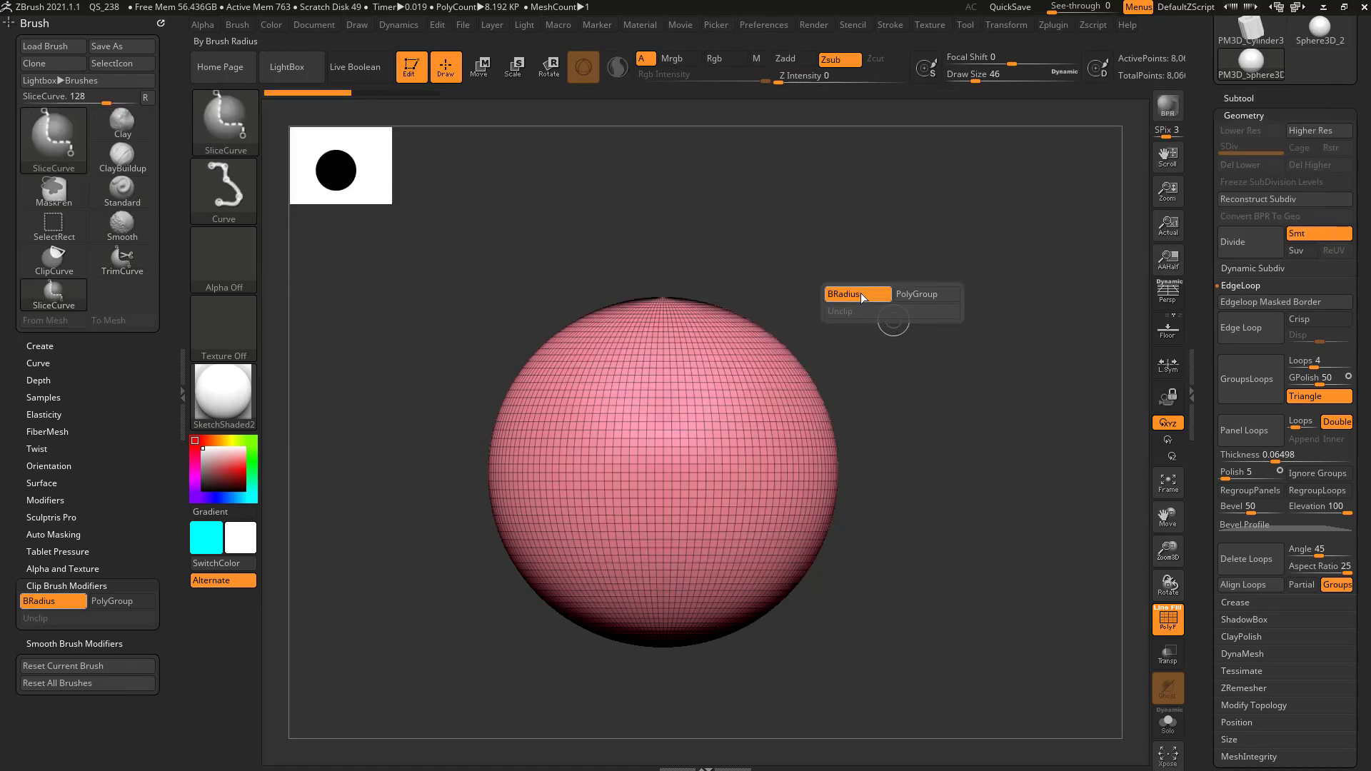
drag(499, 221, 941, 663)
alt+drag(935, 419, 899, 484)
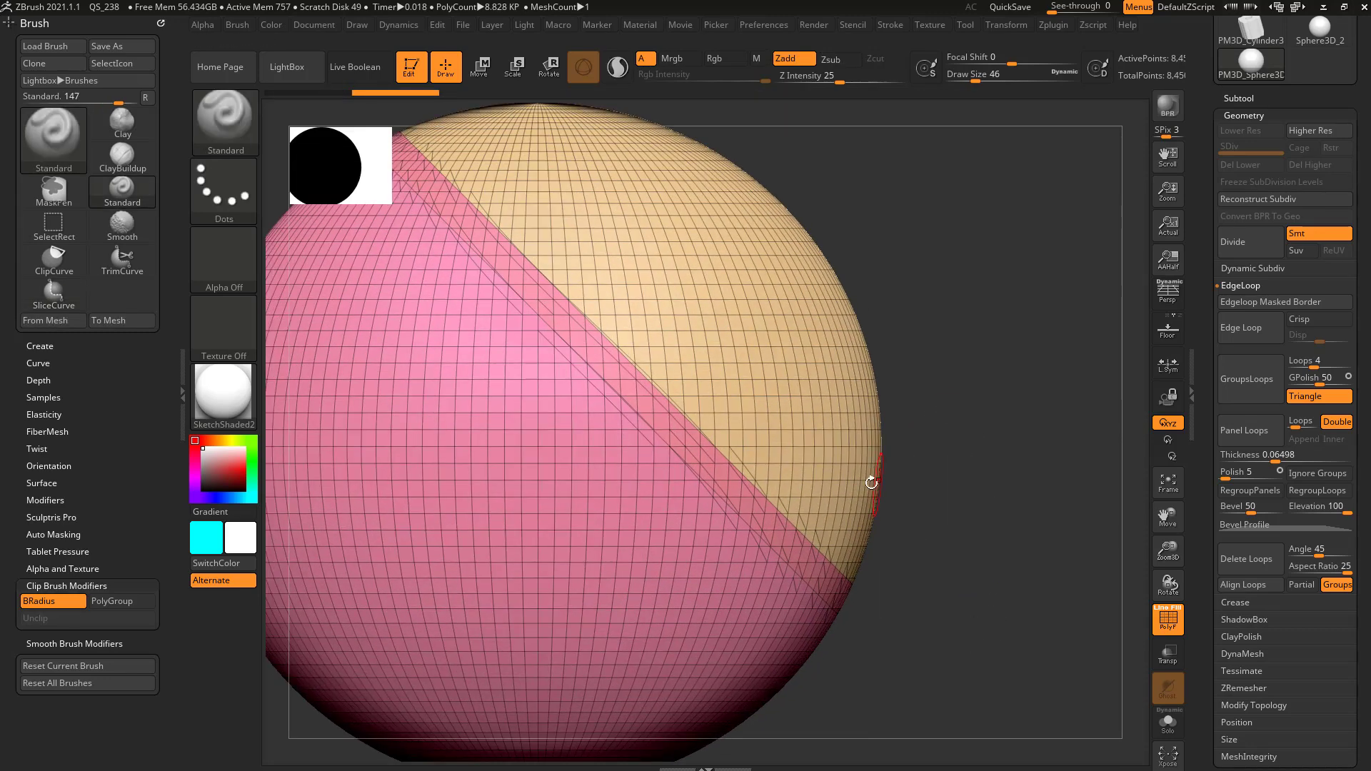
Step: Isolate the narrow diagonal band's polygroup, inspect it, and show the whole sphere again
ctrl+shift+click(652, 400)
mouse_move(986, 352)
mouse_down()
mouse_move(906, 367)
mouse_move(963, 336)
mouse_move(998, 343)
mouse_move(973, 370)
mouse_up()
ctrl+shift+click(985, 352)
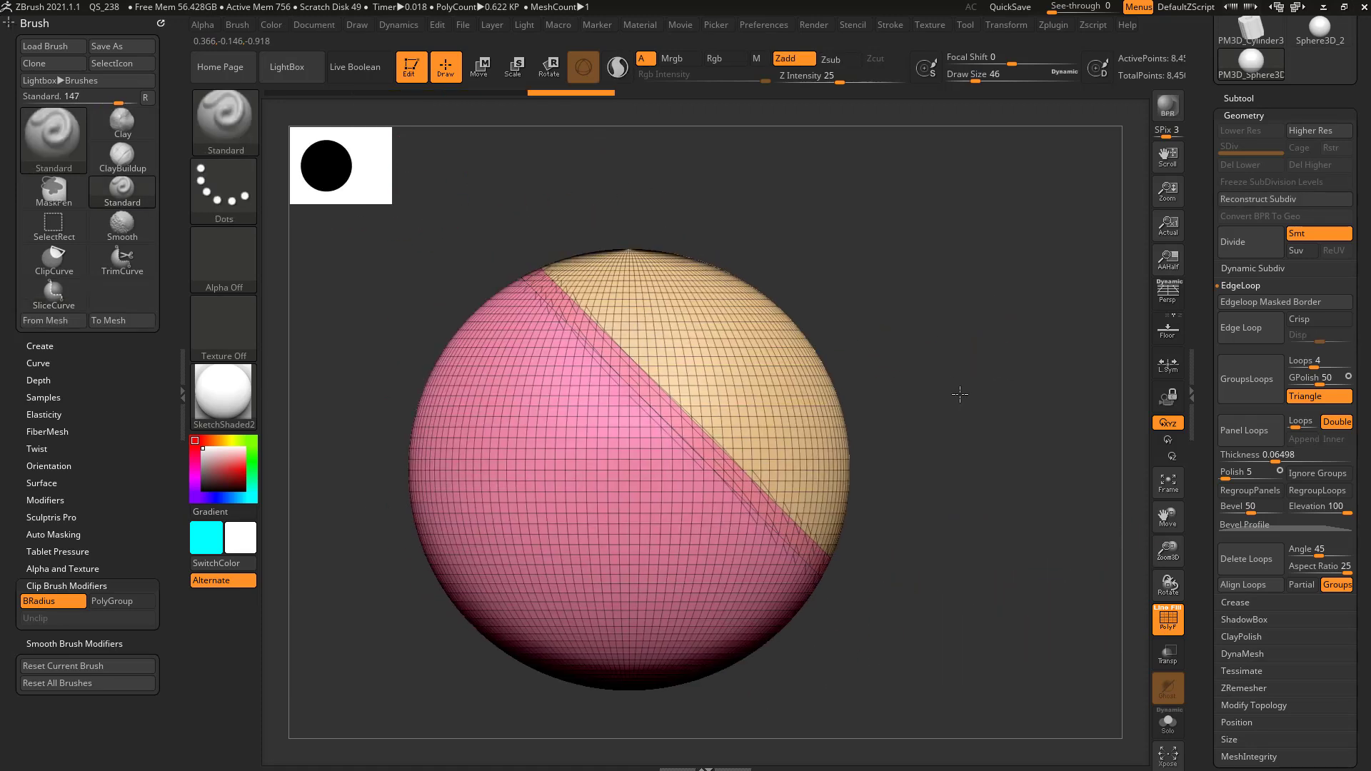
Step: Slice three more parallel diagonal bands across the sphere with BRadius and check the visibility of one polygroup
ctrl+shift+drag(581, 214, 945, 621)
ctrl+shift+drag(420, 306, 834, 724)
mouse_move(374, 337)
ctrl+shift+mouse_down()
mouse_move(742, 755)
mouse_move(726, 753)
mouse_move(746, 741)
ctrl+shift+mouse_up()
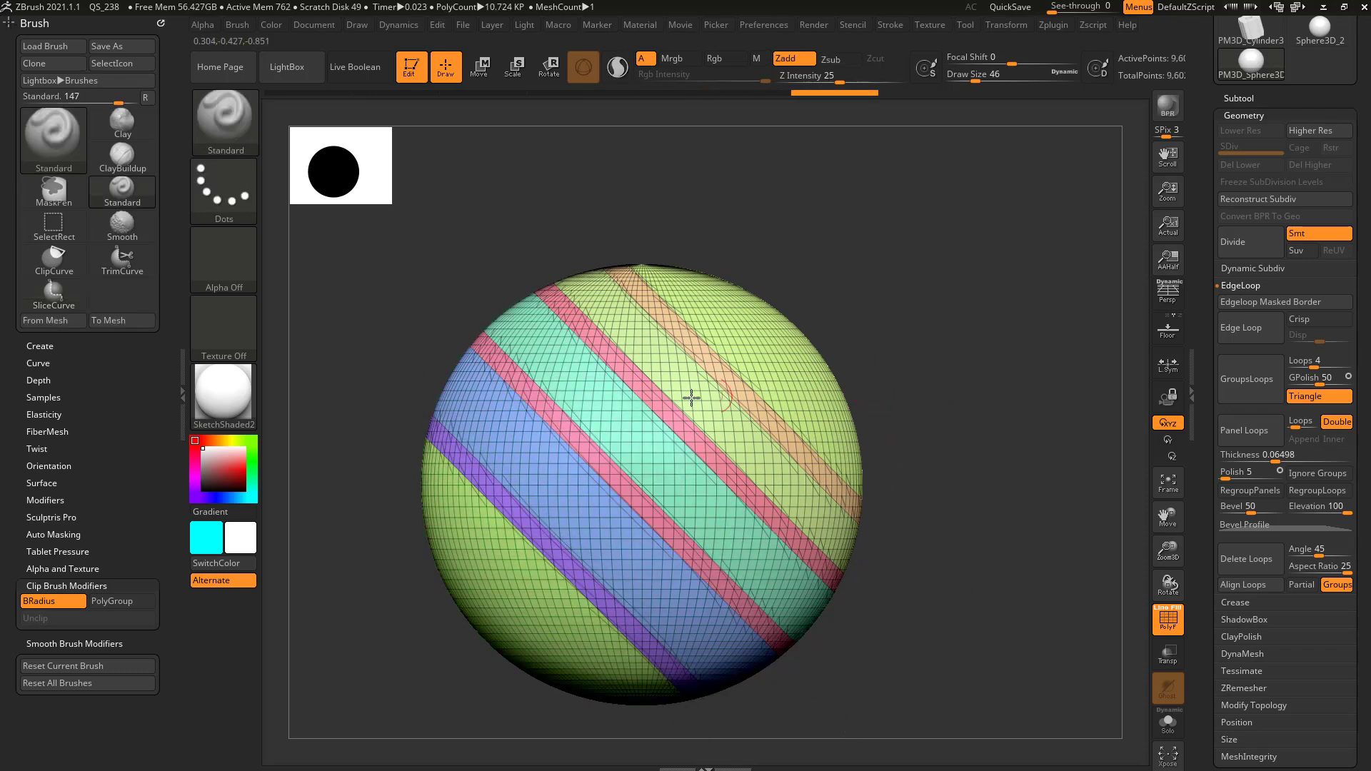
ctrl+shift+click(481, 482)
ctrl+shift+click(966, 406)
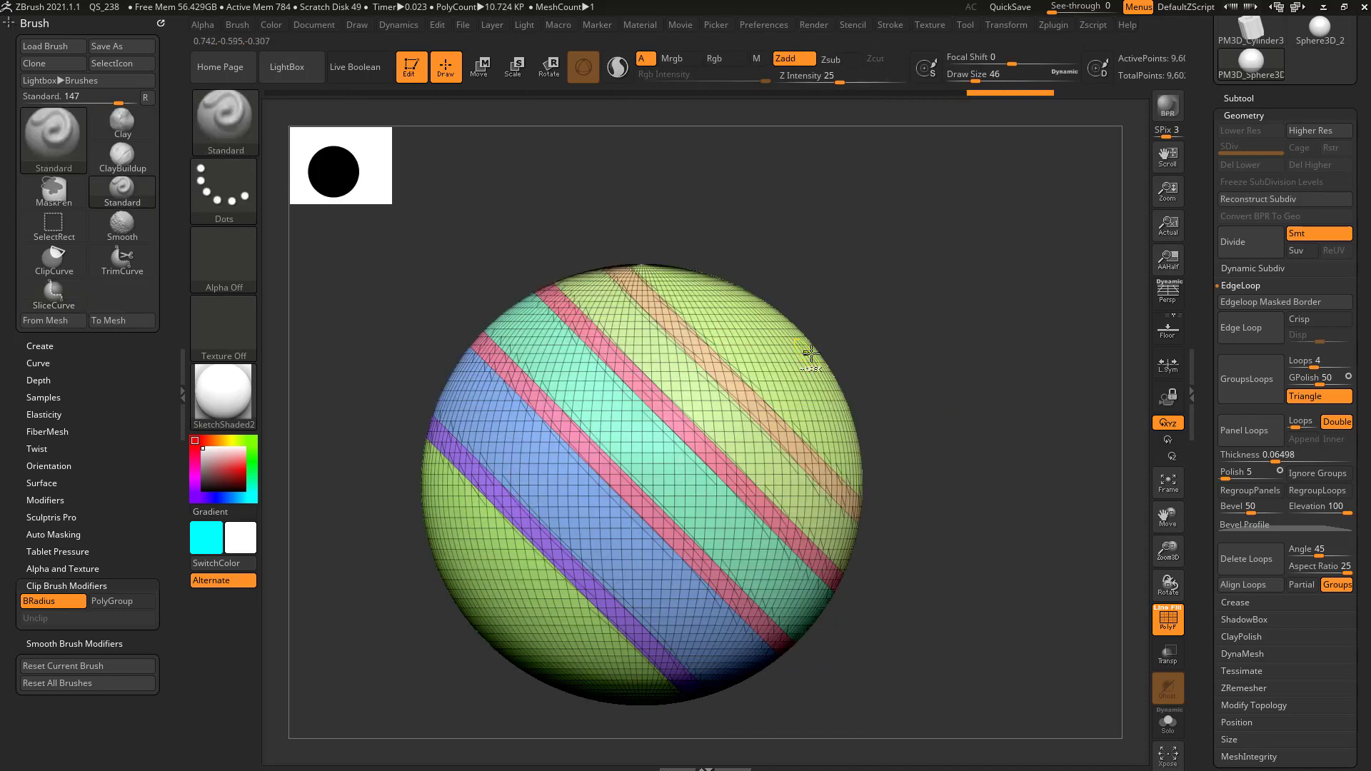
Step: Undo all the SliceCurve bands on the sphere
key(ctrl+z)
key(ctrl+z)
key(ctrl+z)
key(ctrl+z)
key(ctrl+z)
key(ctrl+z)
key(ctrl+z)
Step: Turn off BRadius and slice the sphere with four diagonal SliceCurve cuts that pair up into two bands
key(ctrl+space)
click(850, 245)
mouse_move(557, 226)
mouse_down()
mouse_move(979, 600)
mouse_move(944, 561)
mouse_up()
drag(427, 263, 1017, 652)
drag(459, 315, 918, 667)
mouse_move(1087, 615)
ctrl+shift+mouse_down()
mouse_move(631, 541)
mouse_move(903, 680)
ctrl+shift+mouse_up()
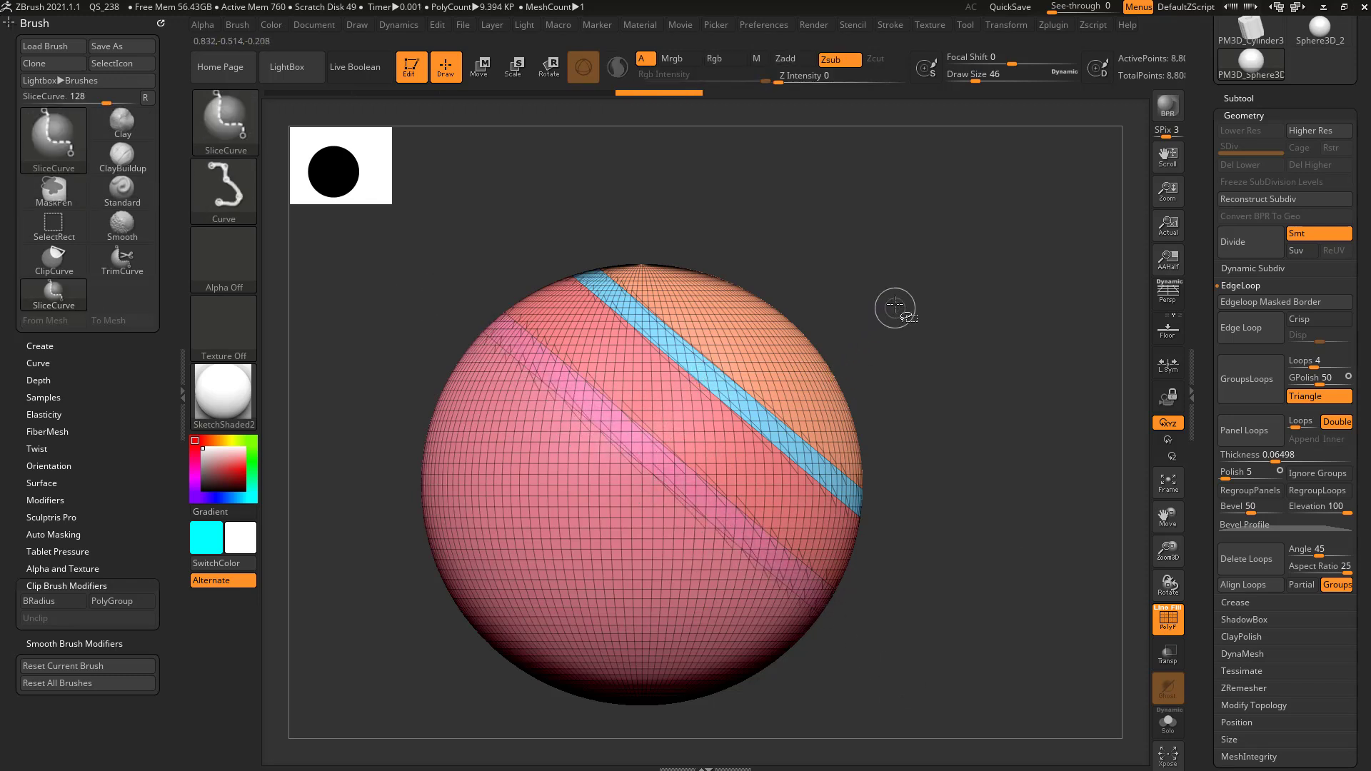
Step: Undo the cuts made without BRadius and turn BRadius back on in the brush modifiers
key(ctrl+z)
key(ctrl+z)
key(ctrl+shift+space)
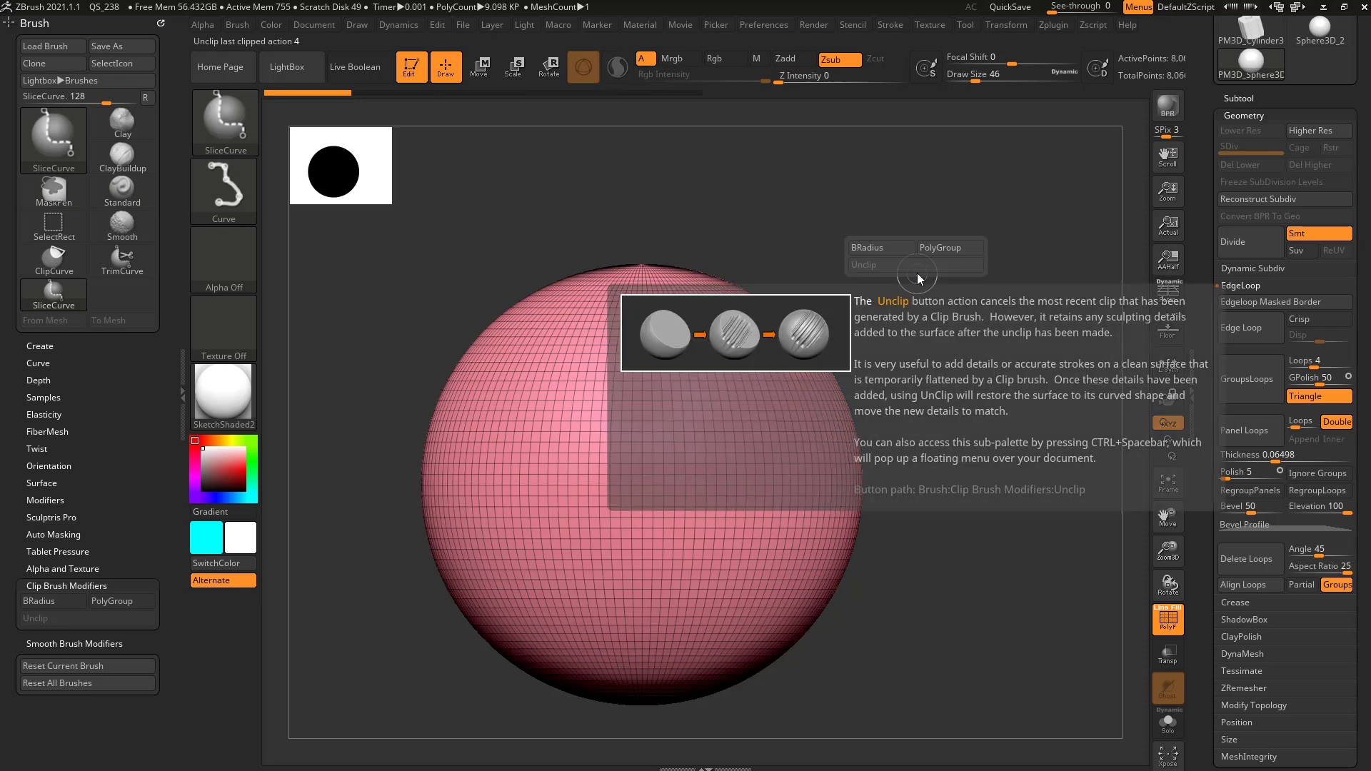
ctrl+shift+click(889, 245)
Step: Slice three parallel diagonal bands across the sphere using SliceCurve with BRadius
ctrl+shift+drag(504, 198, 1007, 700)
ctrl+shift+drag(362, 220, 919, 760)
ctrl+shift+drag(345, 297, 822, 762)
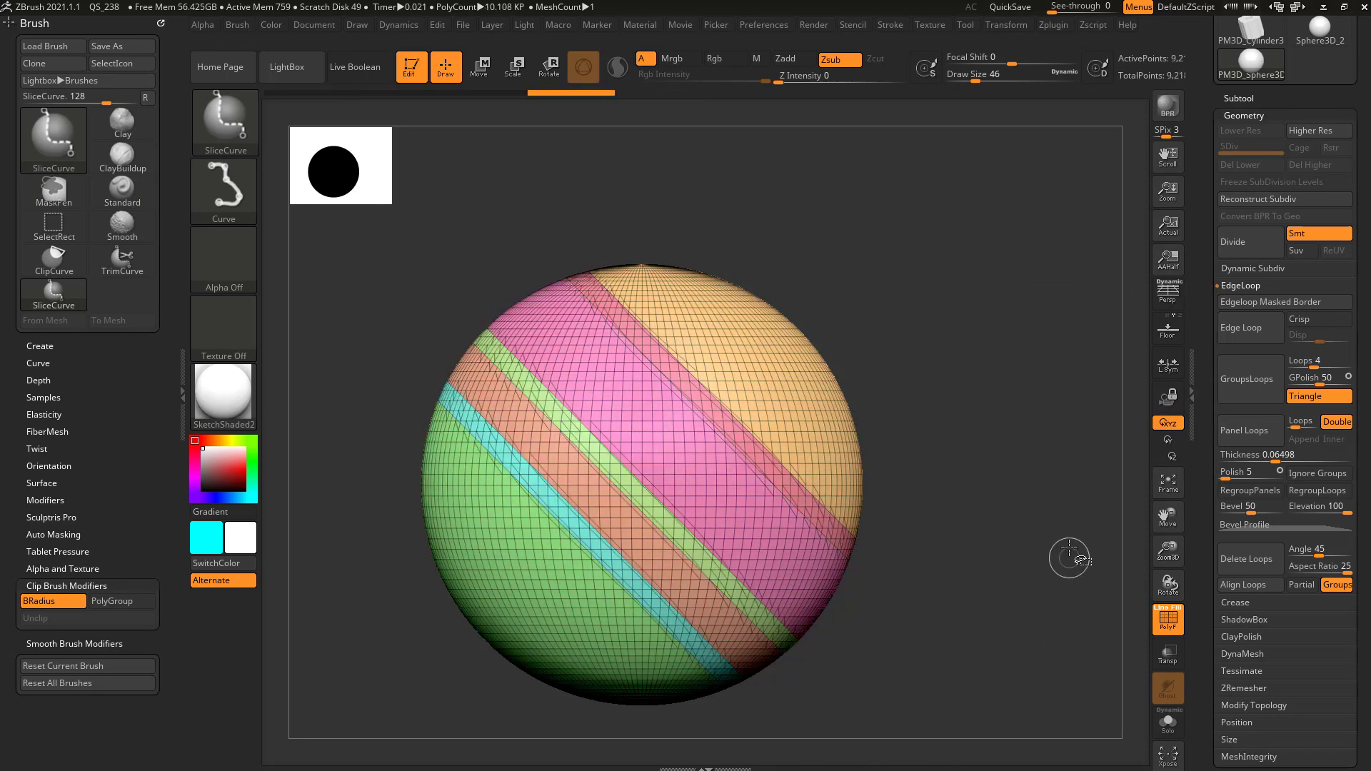
key(ctrl+shift)
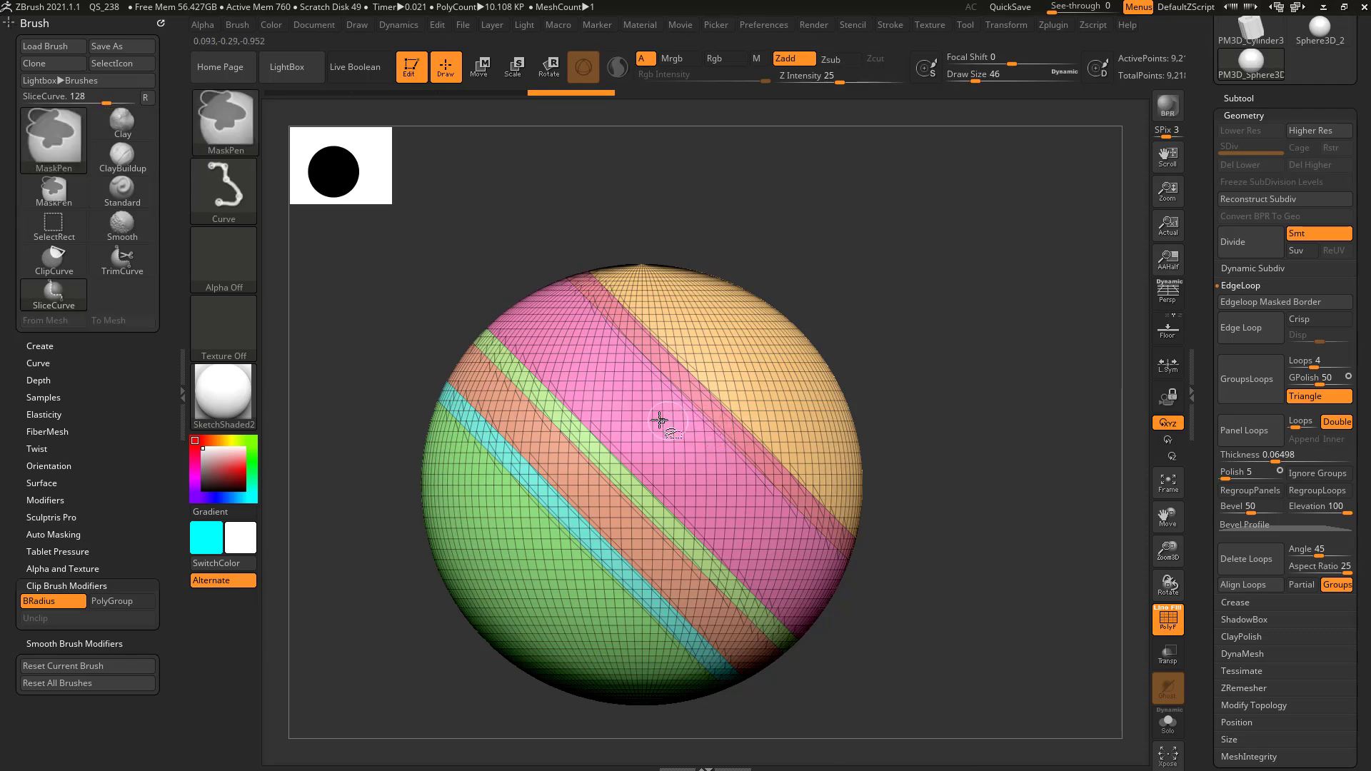
Step: Isolate the wide pink panel, slice three crosswise bands through it with SliceCurve, and show the whole sphere again
ctrl+shift+click(632, 408)
ctrl+shift+drag(448, 502, 845, 184)
mouse_move(463, 621)
ctrl+shift+mouse_down()
mouse_move(872, 264)
mouse_move(904, 255)
ctrl+shift+mouse_up()
ctrl+shift+drag(575, 633, 979, 305)
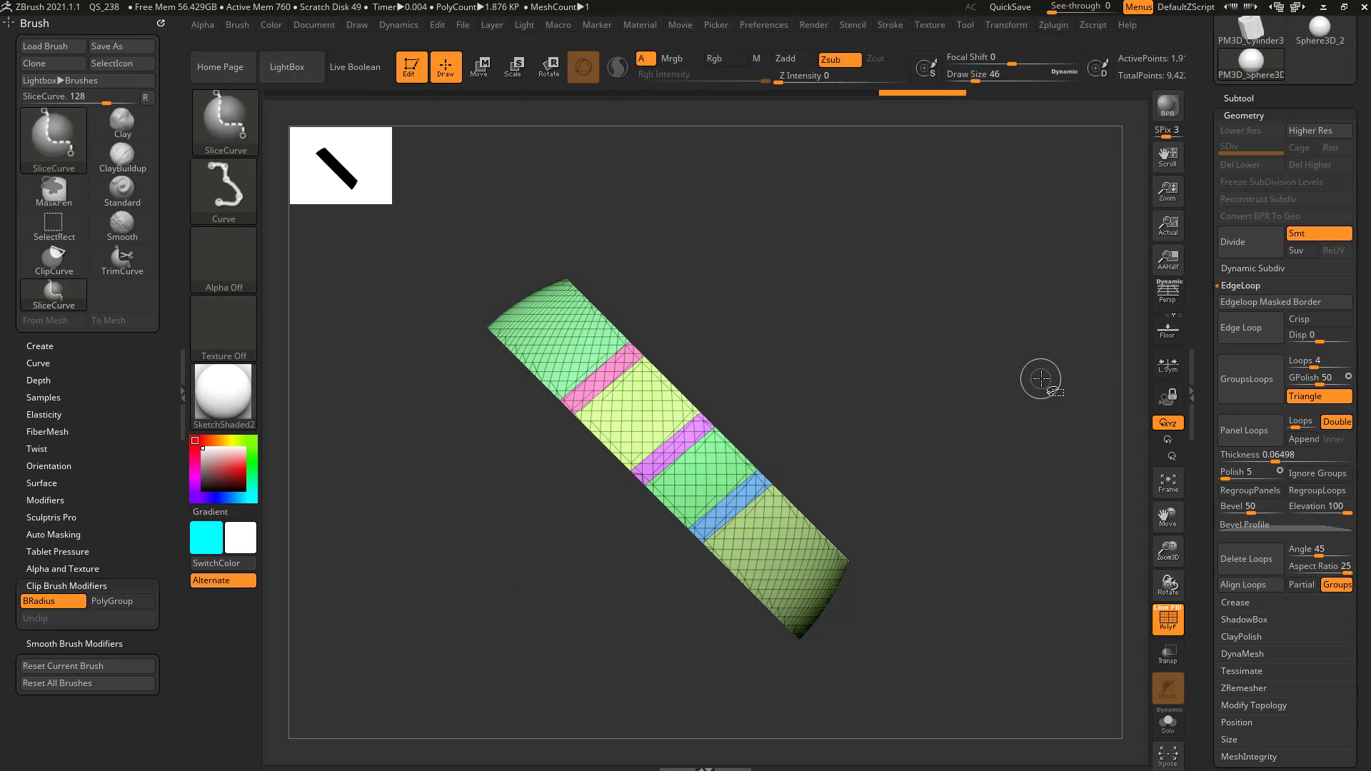
ctrl+shift+click(980, 378)
mouse_move(1047, 371)
mouse_down()
mouse_move(979, 358)
mouse_move(1033, 346)
mouse_move(1083, 374)
mouse_move(1048, 404)
mouse_move(1007, 346)
mouse_move(935, 477)
mouse_move(1013, 383)
mouse_up()
Step: Isolate the narrower orange panel, slice two crosswise bands through it, and show the whole sphere again
ctrl+shift+click(612, 459)
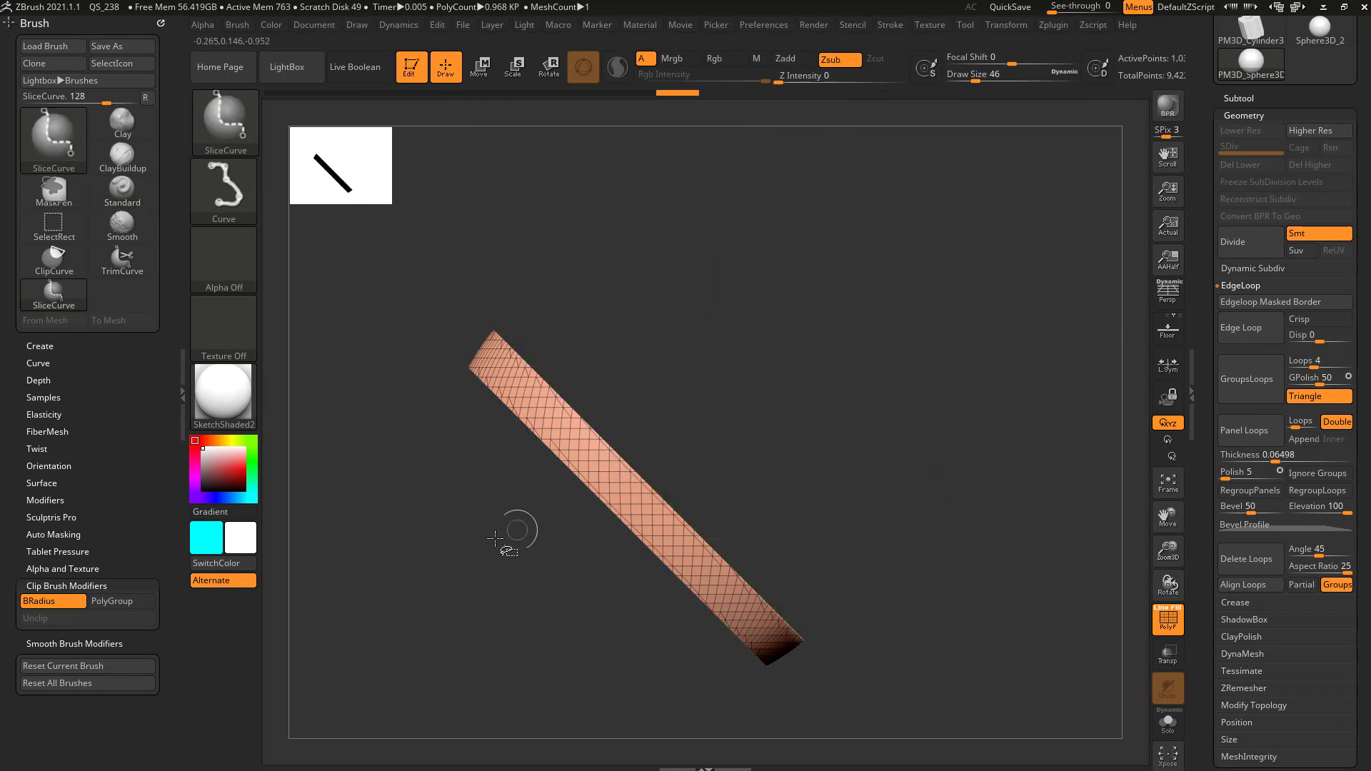
ctrl+shift+drag(451, 577, 728, 317)
ctrl+shift+drag(726, 449, 551, 642)
ctrl+shift+click(1035, 465)
mouse_move(1089, 453)
mouse_down()
mouse_move(984, 472)
mouse_move(1084, 454)
mouse_up()
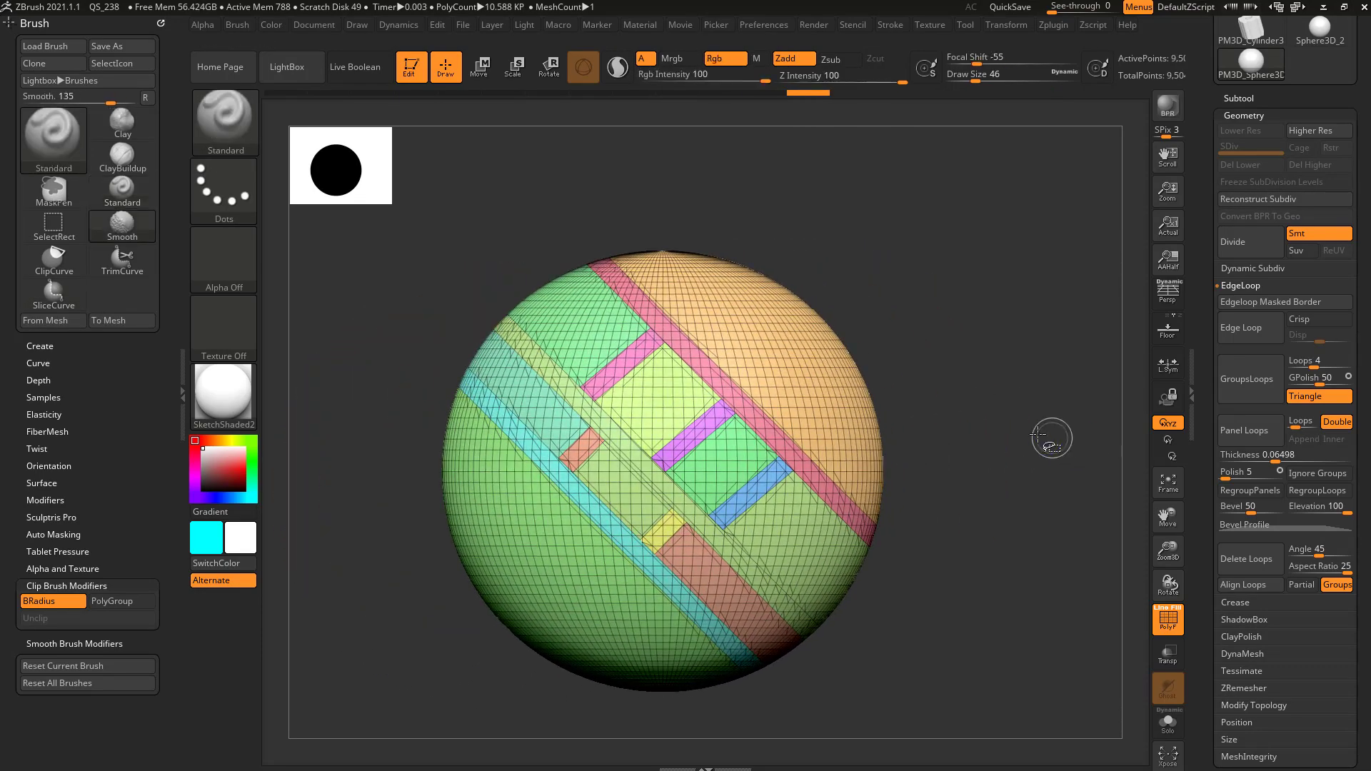
Step: Switch to SelectRect and hide the orange cap, the upper green panel and the yellow-green middle panel
ctrl+shift+click(225, 132)
ctrl+shift+click(374, 145)
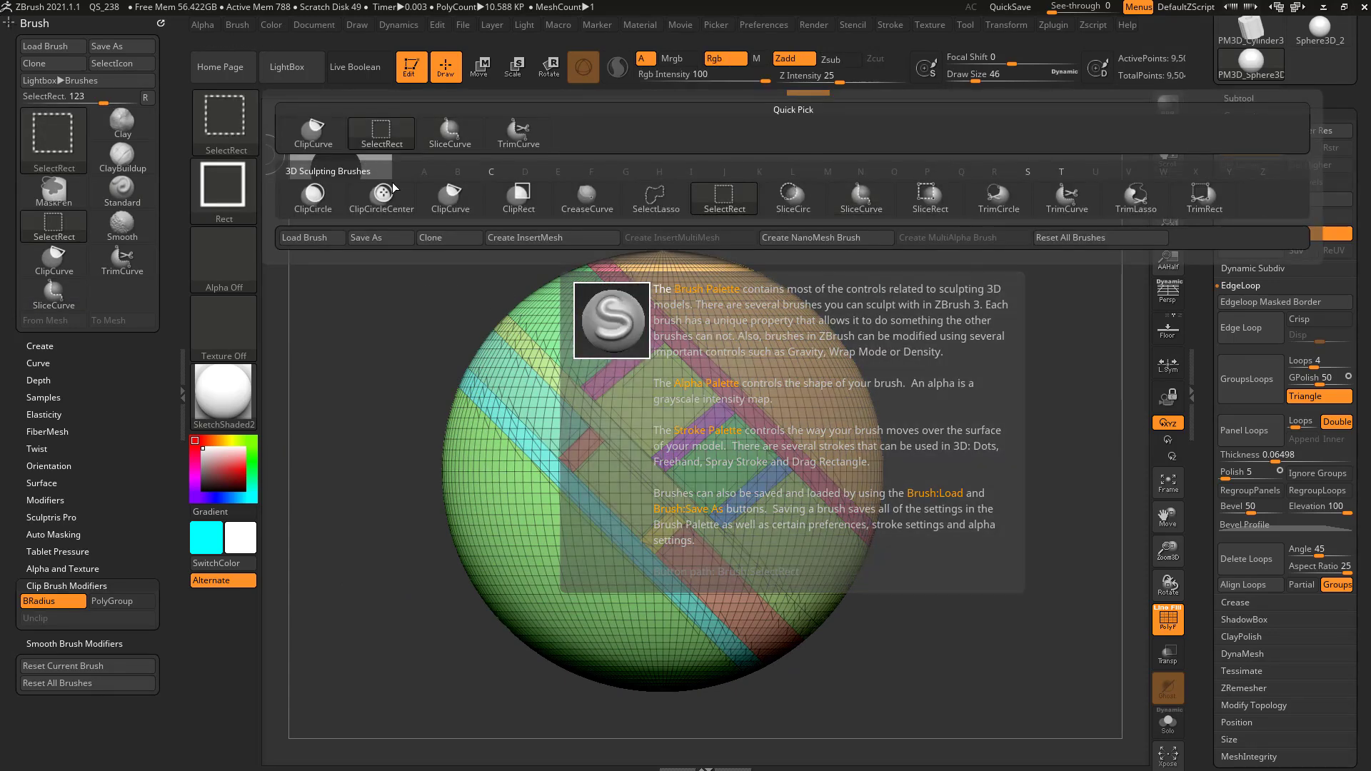
ctrl+shift+click(754, 339)
ctrl+shift+drag(914, 280, 938, 386)
ctrl+shift+click(611, 336)
ctrl+shift+click(663, 390)
ctrl+shift+click(910, 310)
ctrl+shift+click(791, 336)
ctrl+shift+drag(989, 254, 1040, 327)
ctrl+shift+click(623, 329)
ctrl+shift+click(668, 400)
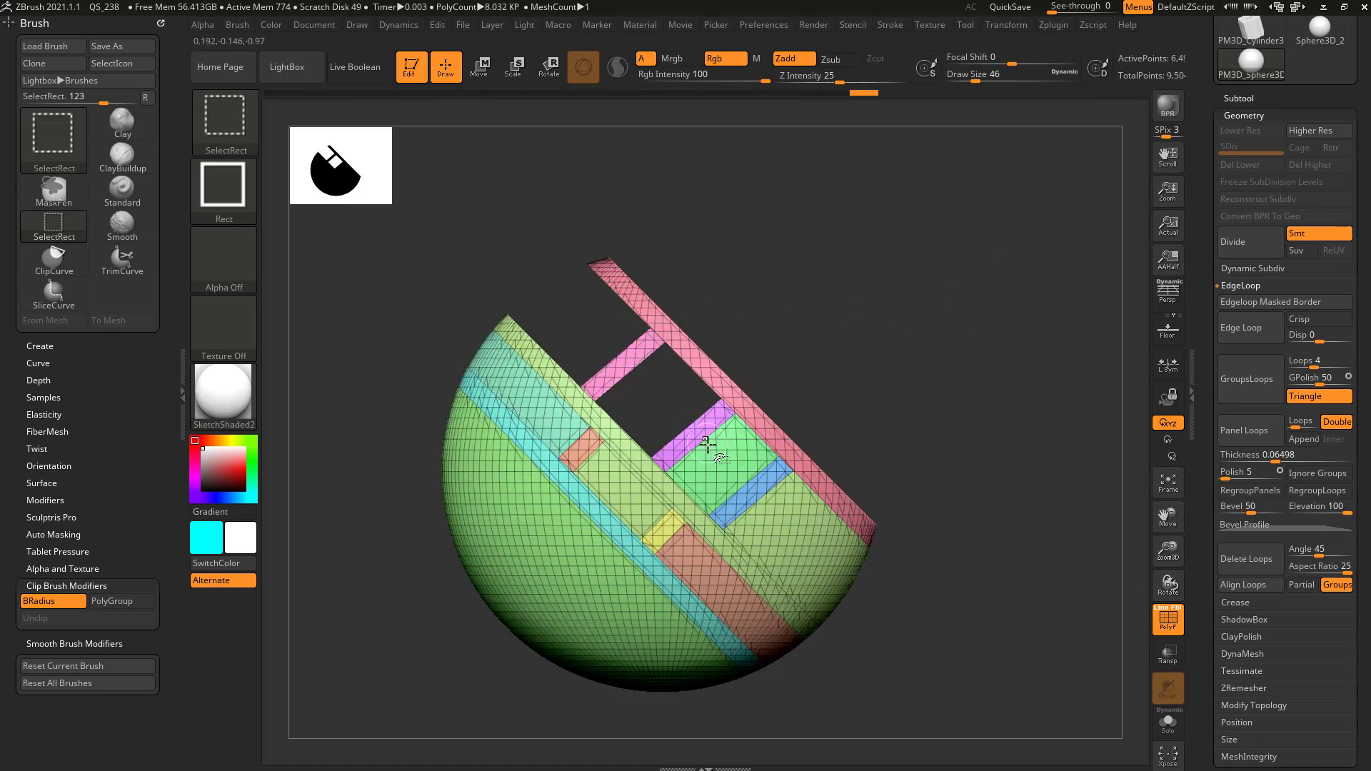
Step: Hide the remaining panels between the narrow bands to check the band structure, and show the whole sphere again
ctrl+shift+click(725, 463)
ctrl+shift+click(785, 522)
ctrl+shift+click(633, 491)
ctrl+shift+click(562, 417)
ctrl+shift+click(690, 553)
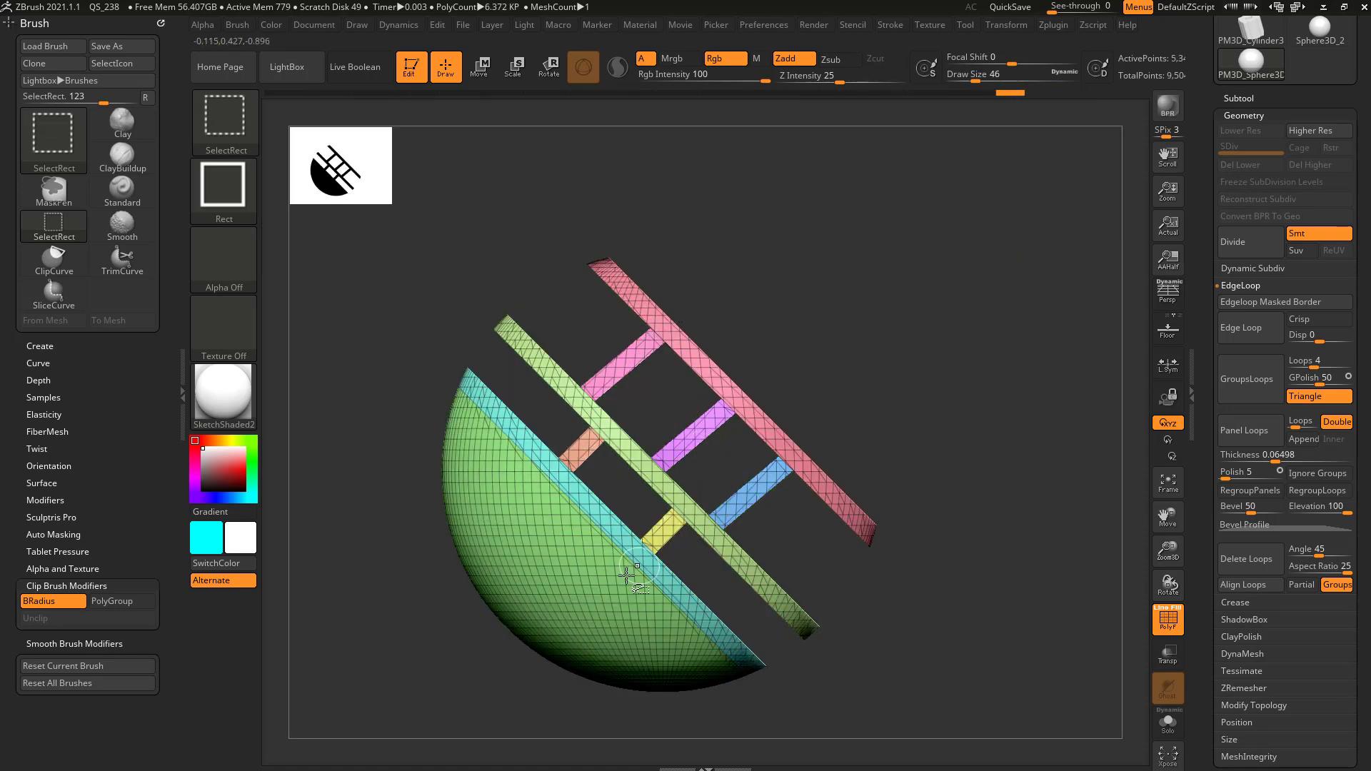
ctrl+shift+click(634, 555)
drag(999, 420, 1057, 434)
ctrl+shift+click(1073, 432)
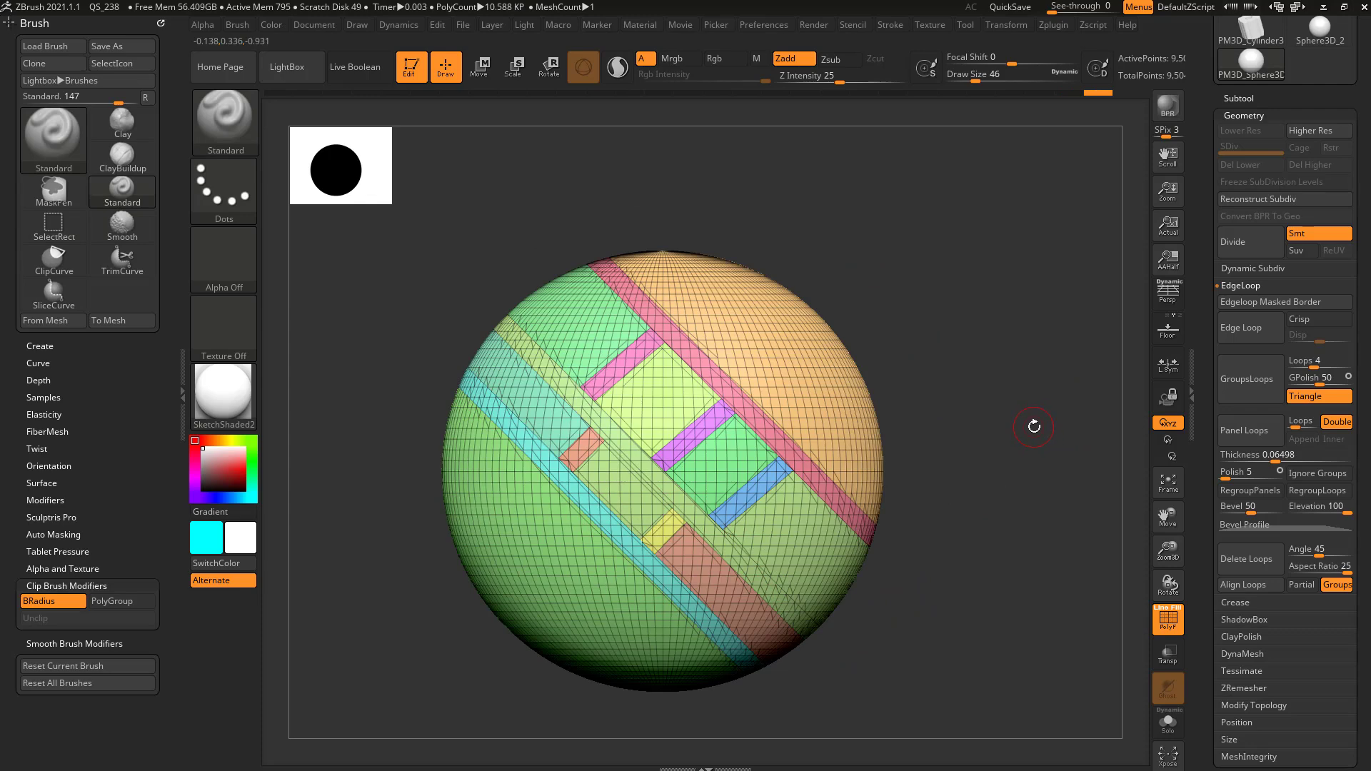
Step: Isolate the orange cap, the upper green panel and the yellow-green panel one at a time, showing the whole sphere again each time
key(ctrl+shift)
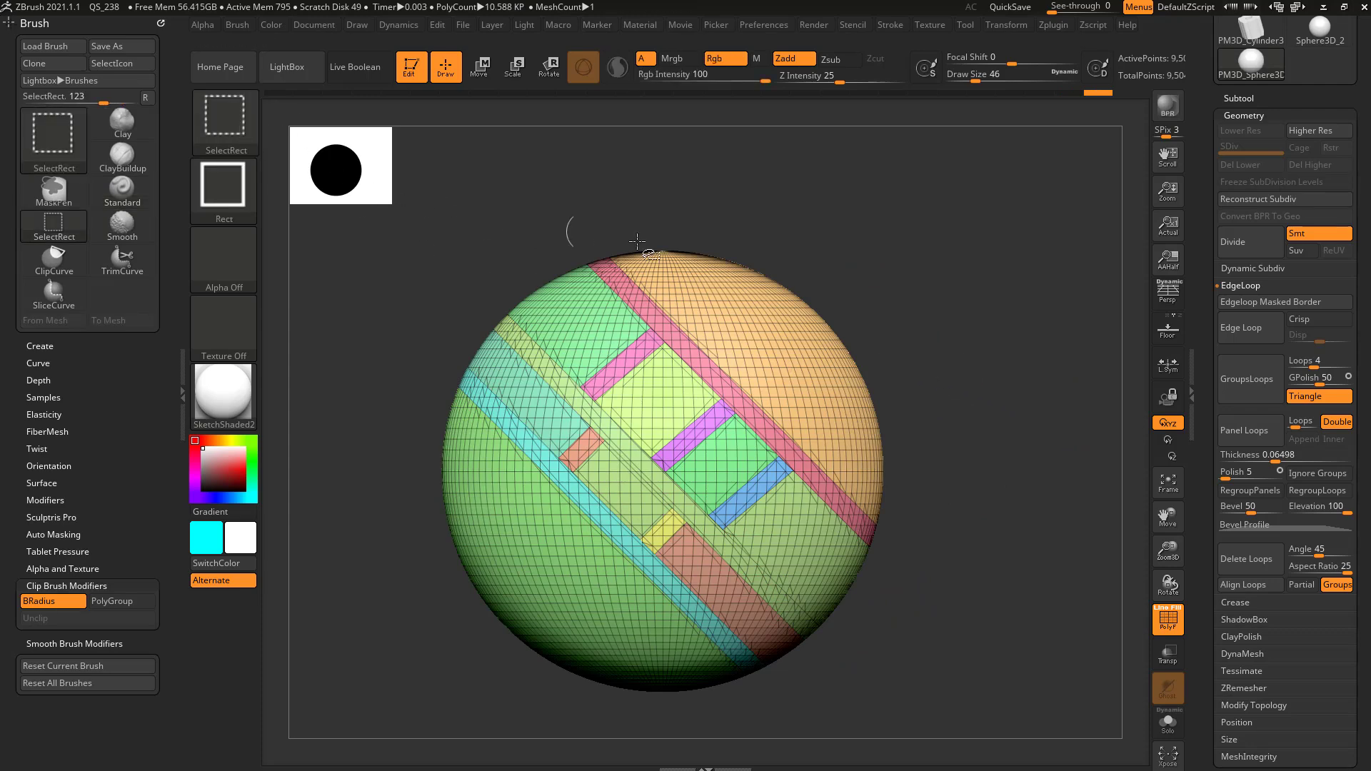
ctrl+shift+click(775, 334)
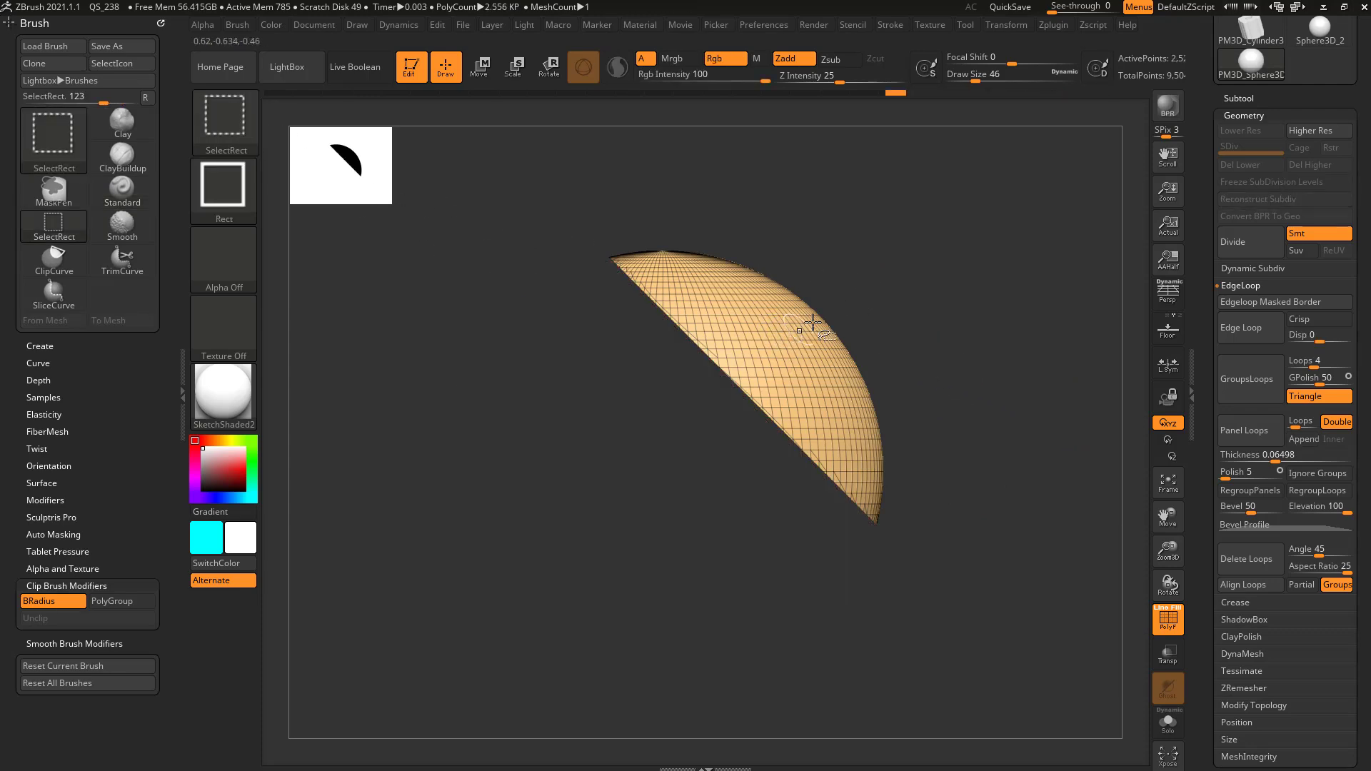
ctrl+shift+click(883, 301)
ctrl+shift+click(638, 339)
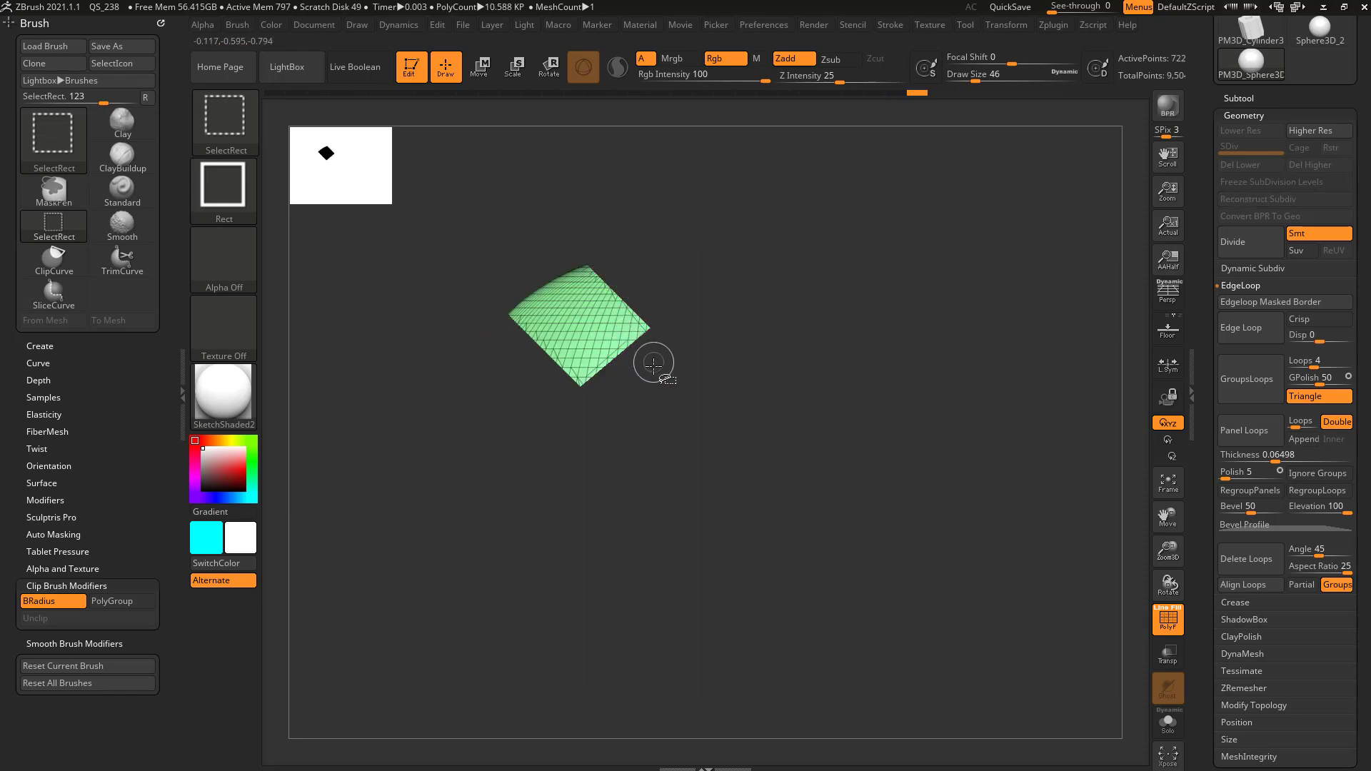
ctrl+shift+click(743, 289)
ctrl+shift+click(658, 389)
ctrl+shift+click(895, 297)
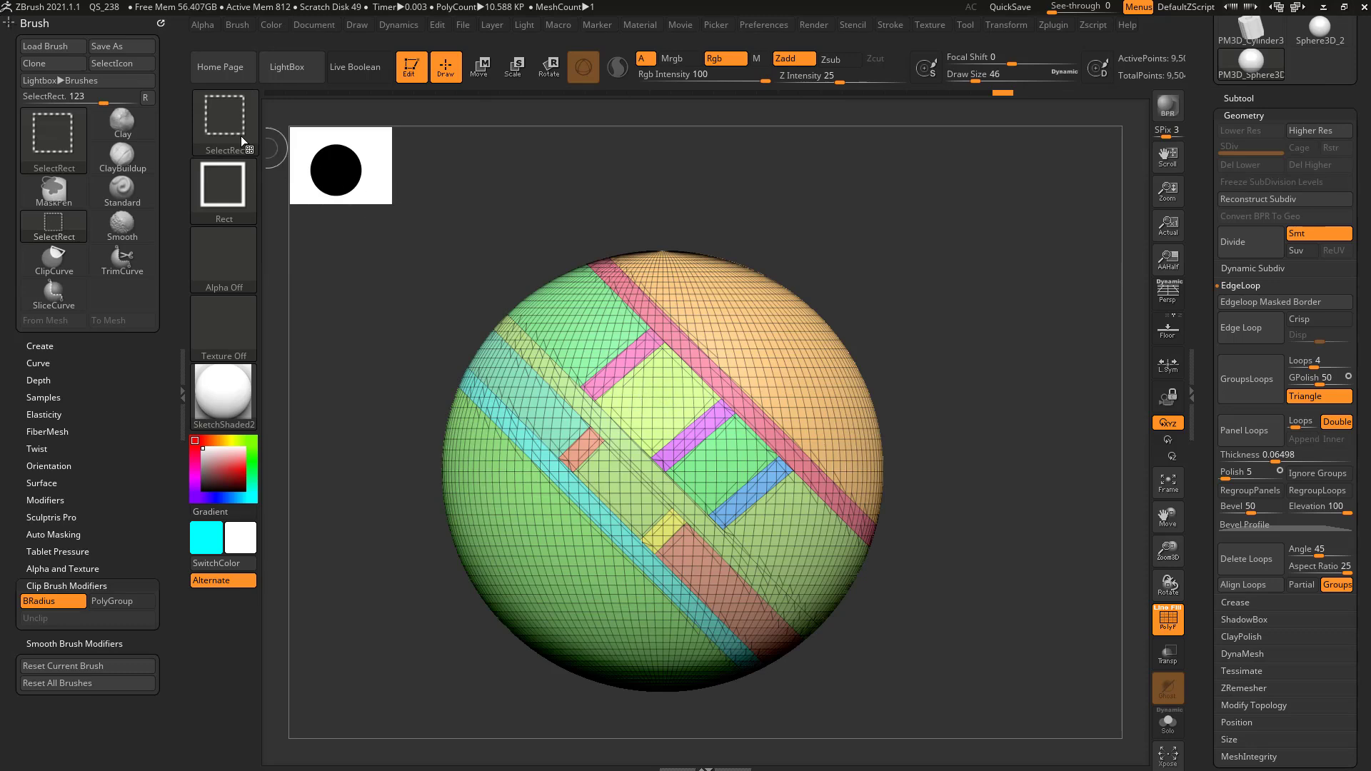
Step: Use ClipCurve to clip an angled corner out of the sphere with BRadius, undo it, and repeat the clip with BRadius off
key(b)
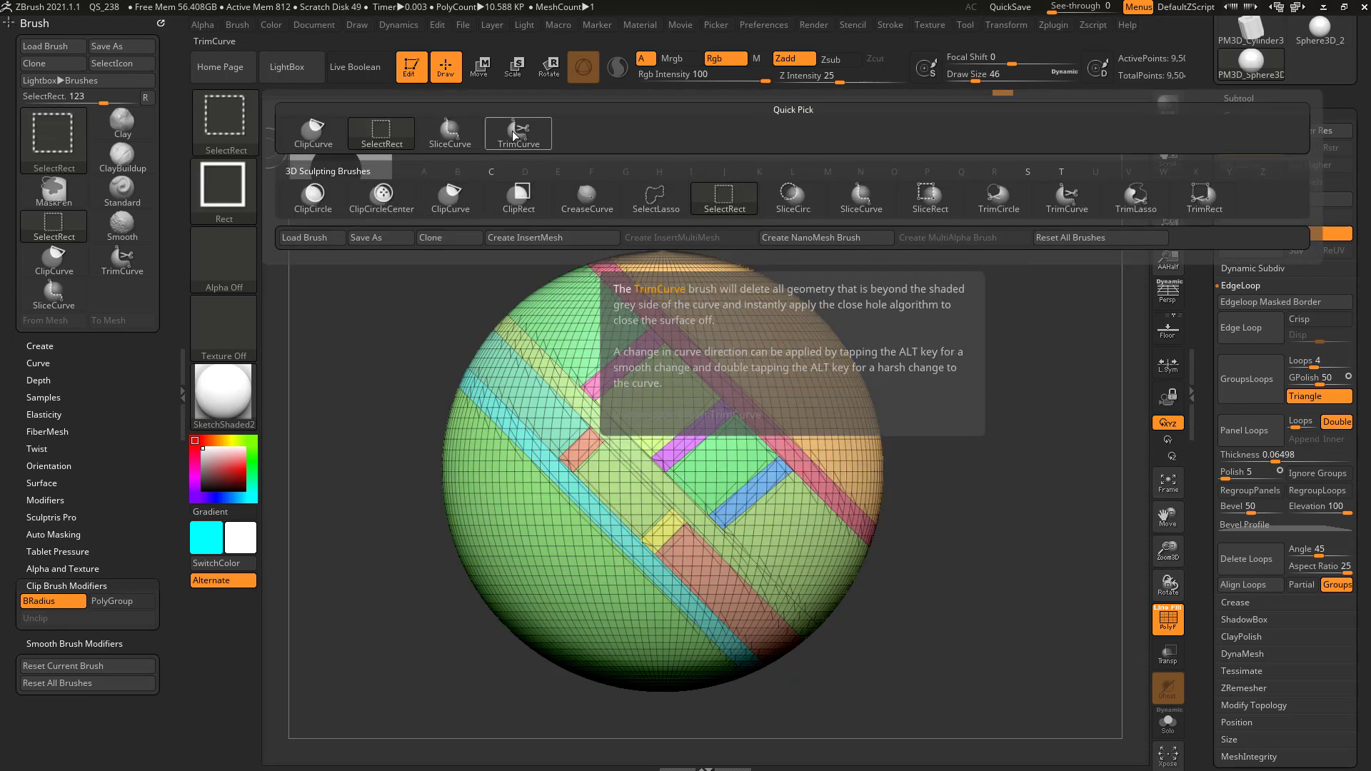
click(329, 139)
mouse_move(743, 187)
ctrl+shift+mouse_down()
mouse_move(744, 521)
mouse_move(979, 571)
ctrl+shift+mouse_up()
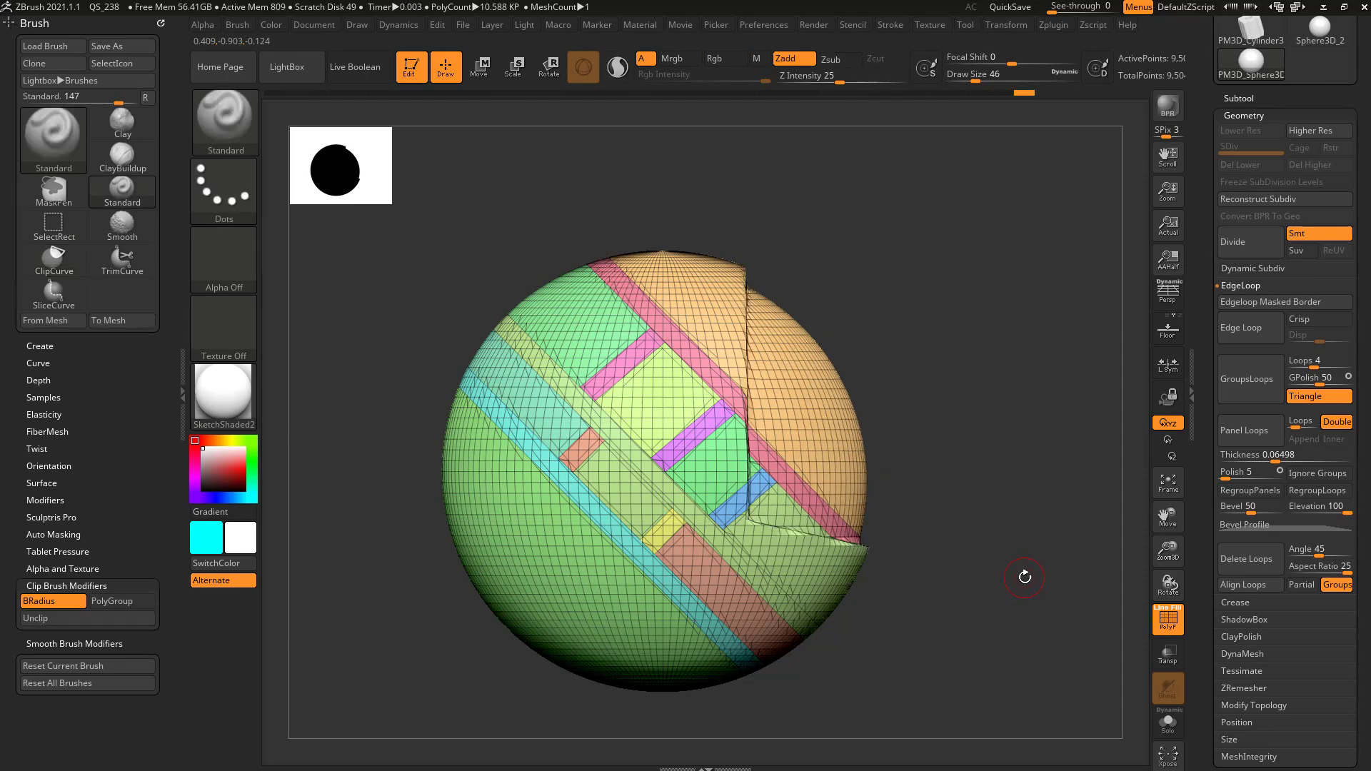
key(ctrl+z)
mouse_move(721, 187)
ctrl+shift+mouse_down()
mouse_move(730, 492)
mouse_move(1029, 628)
ctrl+shift+mouse_up()
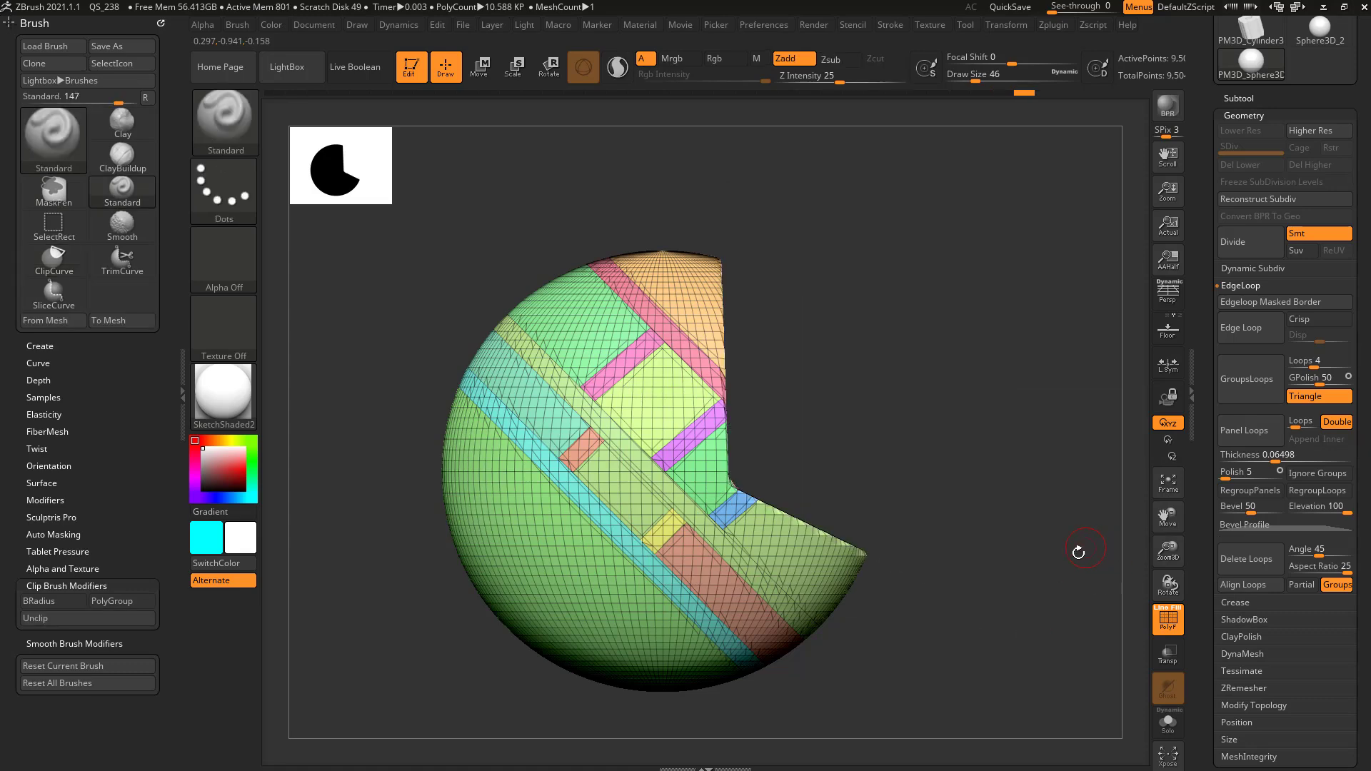
Step: Hide a rectangular area around the clipped corner, try another ClipCurve line beside it, and restore the hidden geometry
key(ctrl+shift)
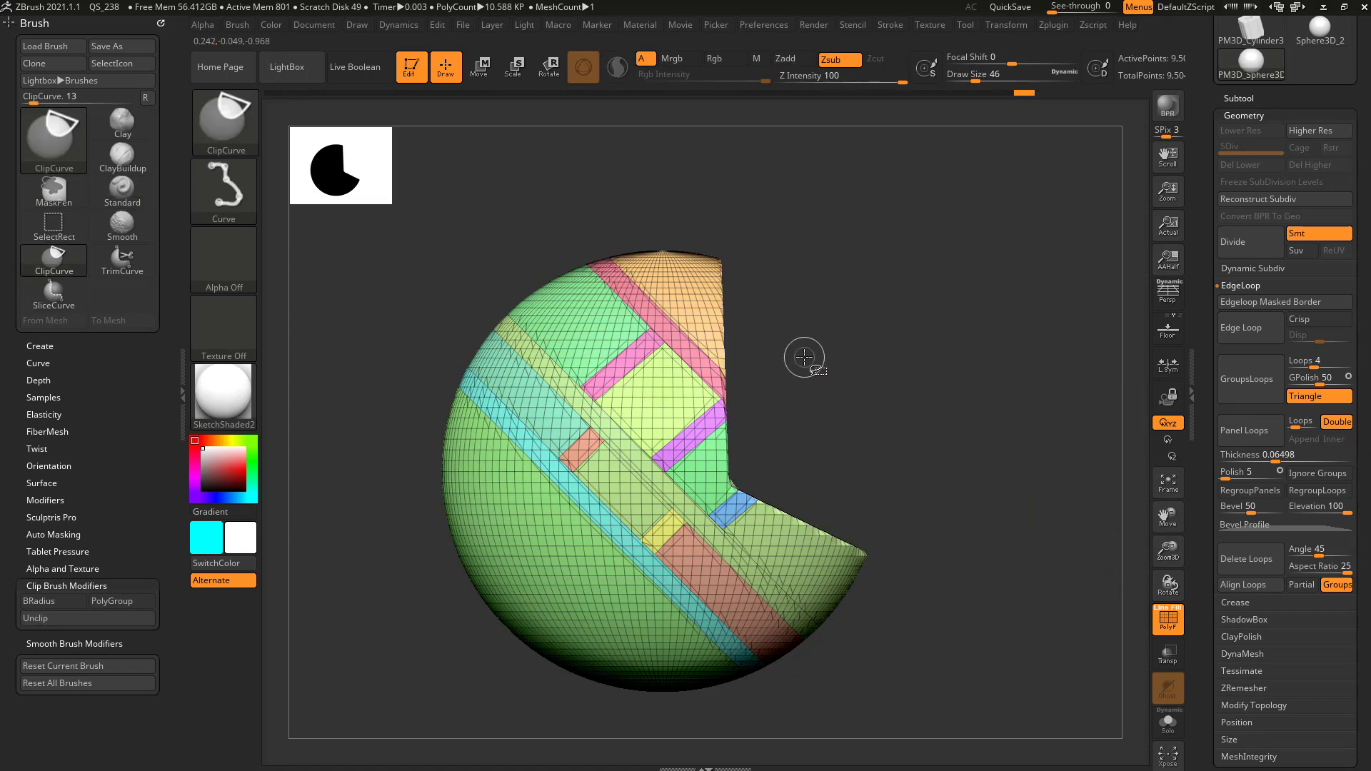
ctrl+shift+drag(794, 304, 238, 172)
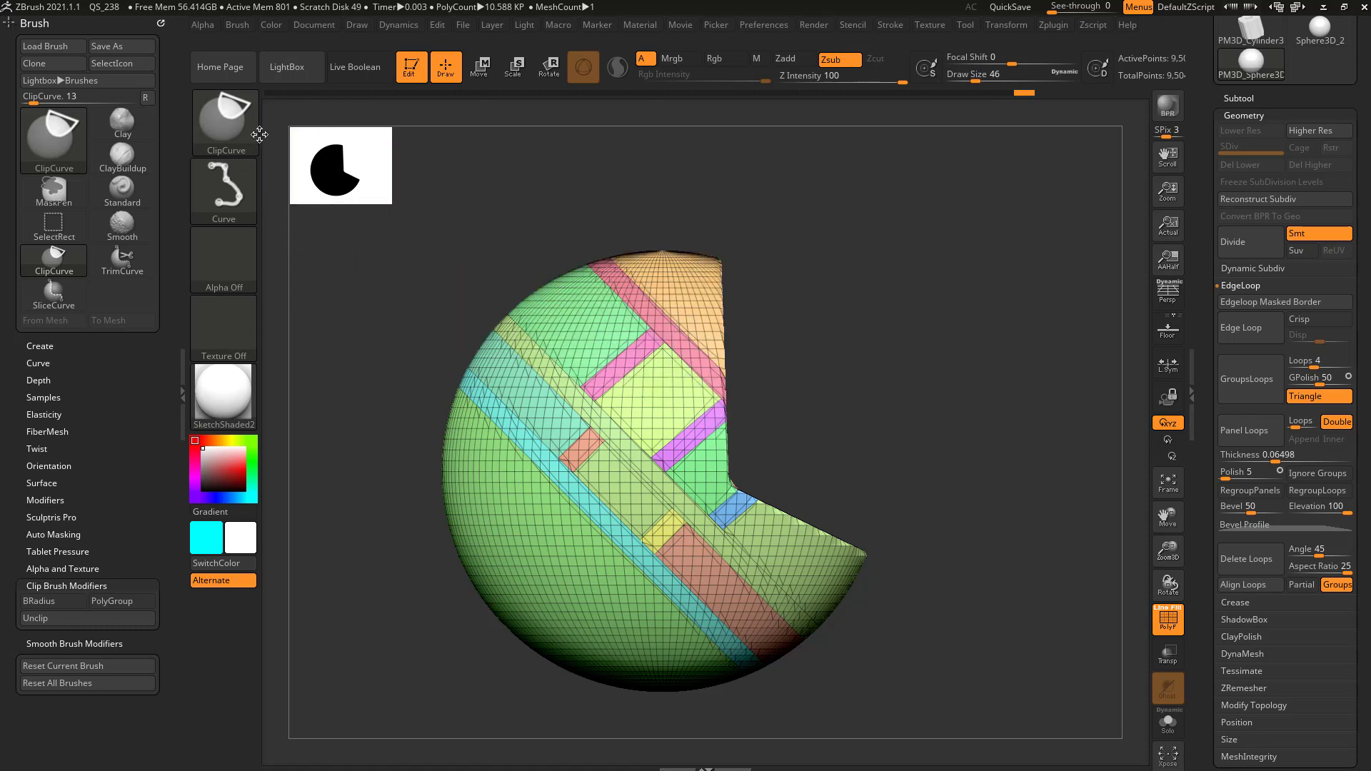
mouse_move(253, 116)
ctrl+shift+mouse_down()
mouse_move(367, 220)
mouse_move(936, 429)
mouse_move(933, 488)
mouse_move(871, 419)
mouse_move(921, 490)
mouse_move(912, 398)
mouse_move(845, 425)
mouse_move(893, 417)
mouse_move(909, 490)
mouse_move(860, 398)
mouse_move(897, 542)
mouse_move(926, 569)
mouse_move(967, 533)
mouse_move(896, 547)
mouse_move(995, 526)
ctrl+shift+mouse_up()
key(ctrl+shift)
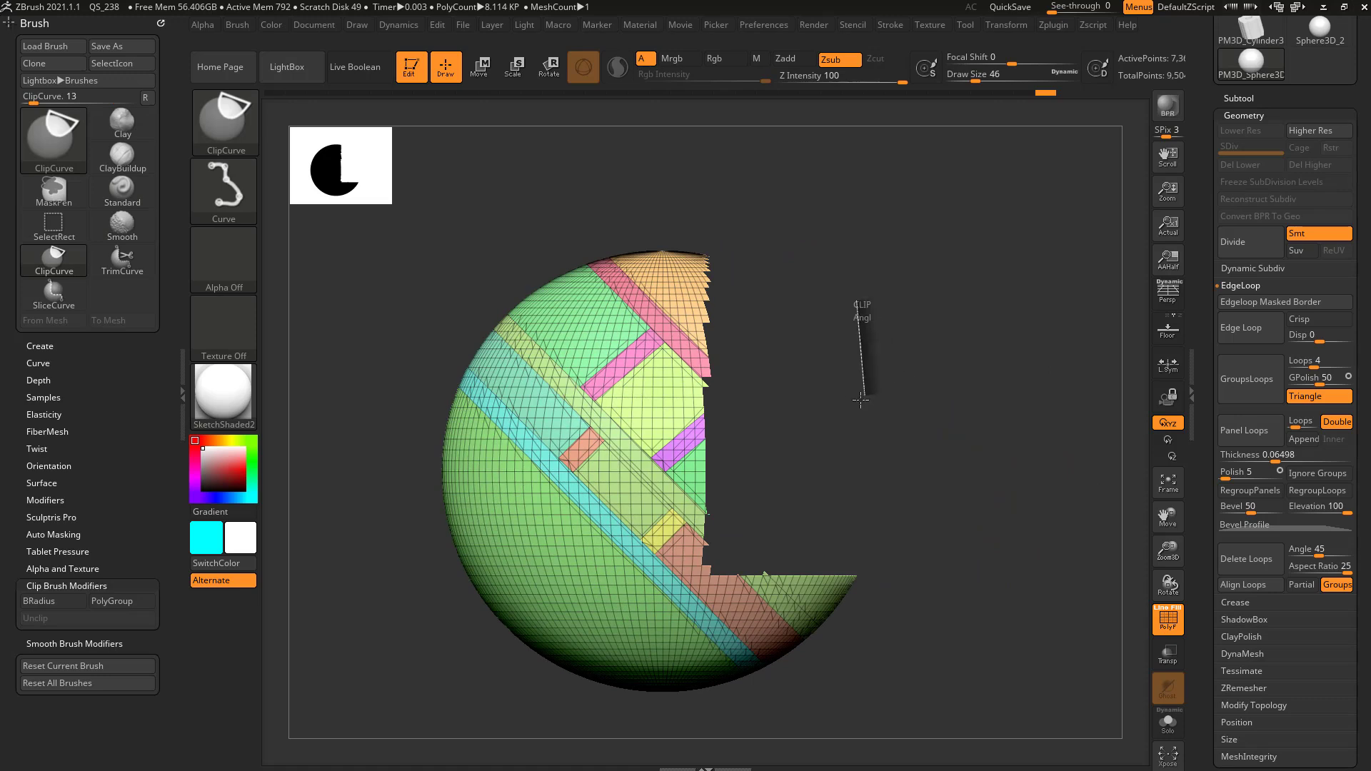
ctrl+shift+drag(824, 373, 897, 389)
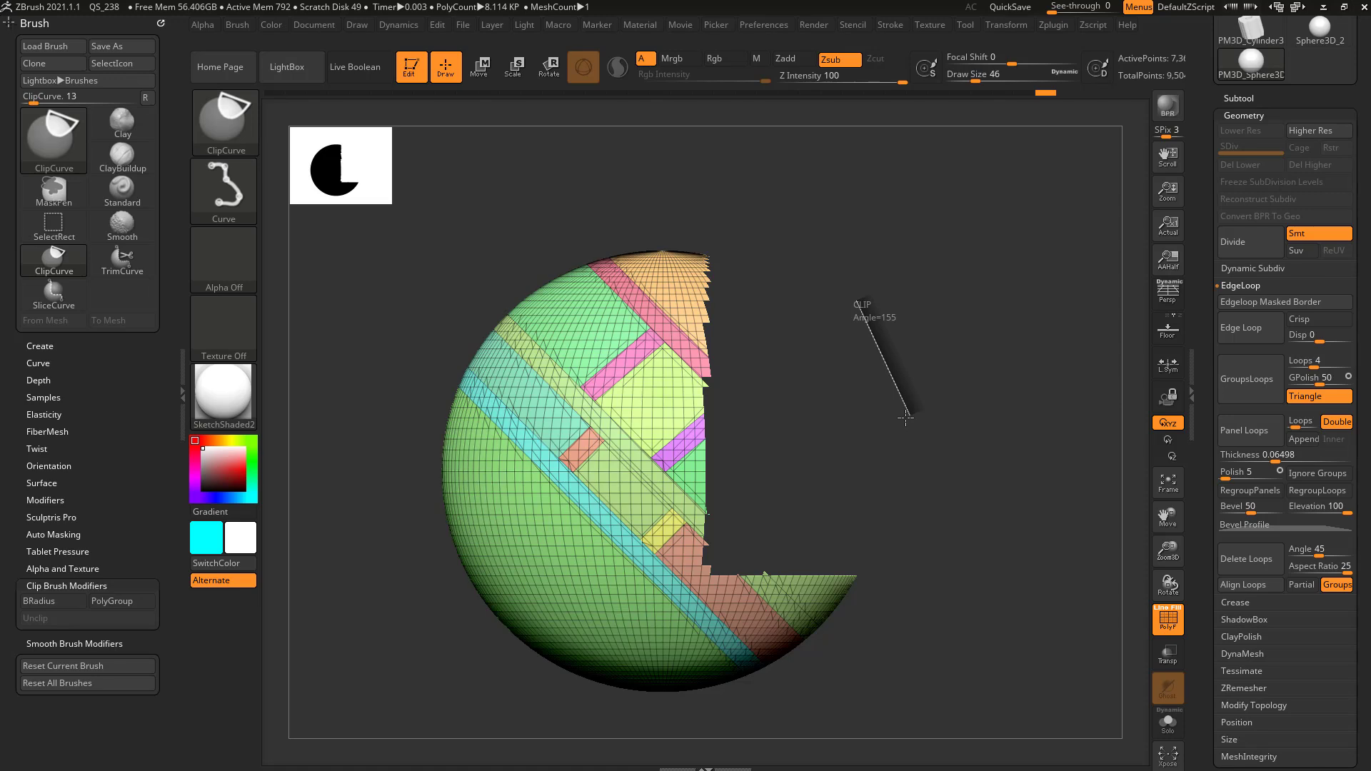
mouse_move(899, 423)
ctrl+shift+mouse_down()
mouse_move(942, 410)
mouse_move(913, 417)
mouse_move(863, 465)
mouse_move(855, 384)
mouse_move(857, 414)
mouse_move(721, 364)
mouse_move(686, 379)
ctrl+shift+mouse_up()
key(ctrl+z)
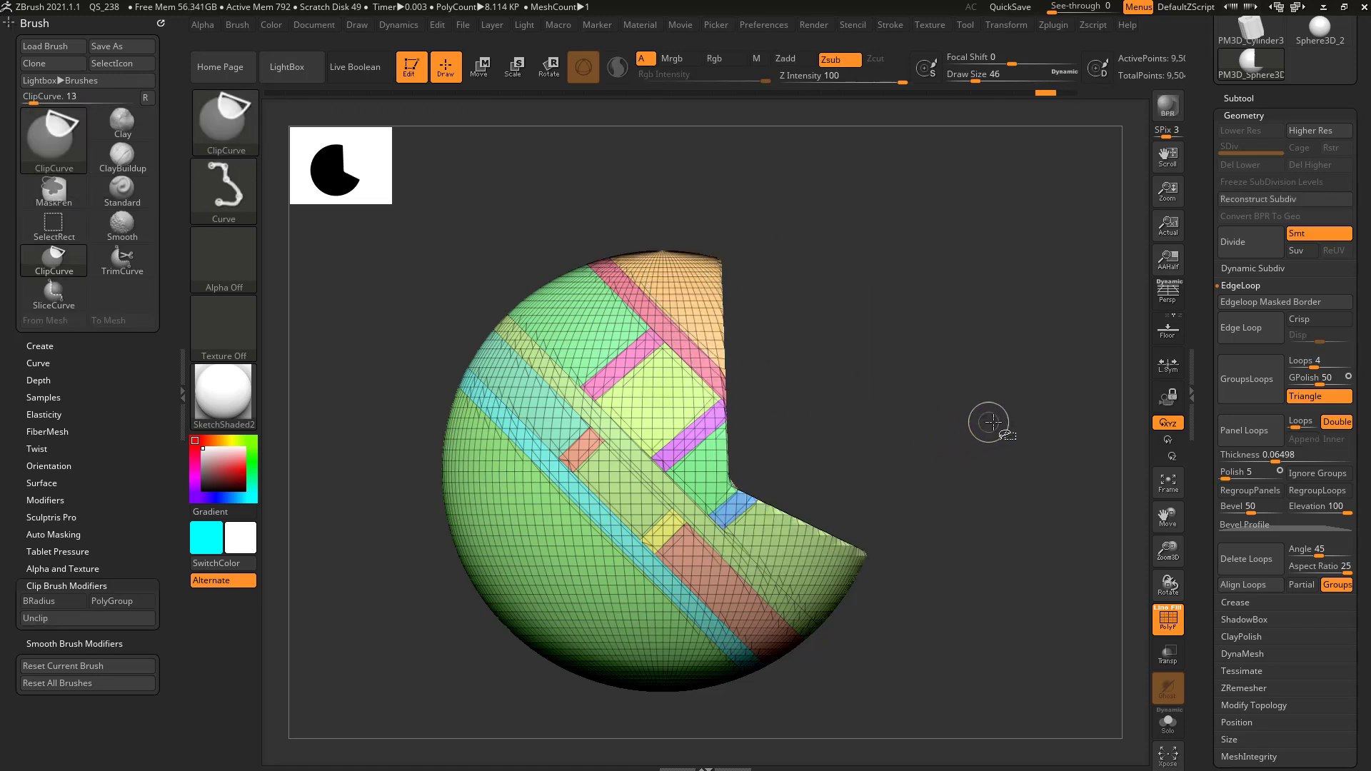
Step: Undo the ClipCurve cuts back to the full banded sphere
key(ctrl+shift)
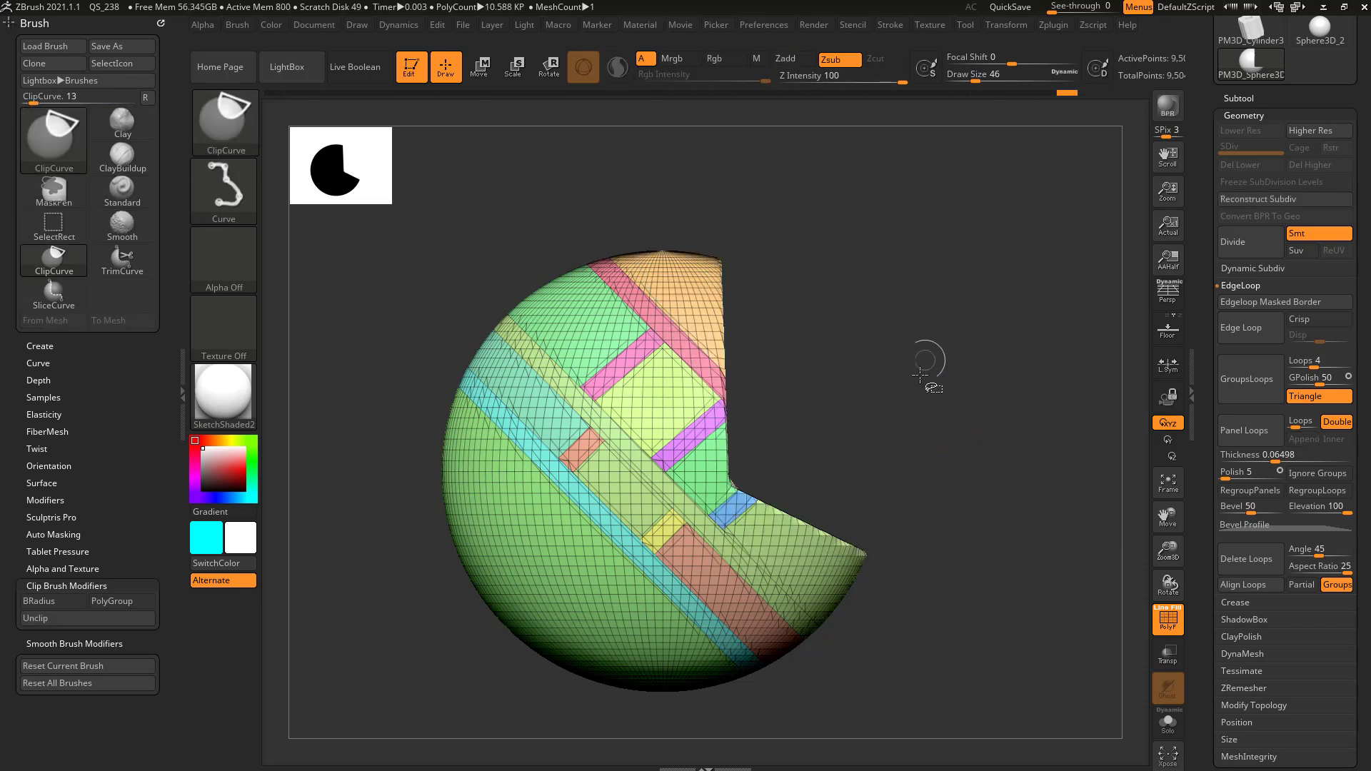
mouse_move(993, 380)
mouse_down()
mouse_move(937, 388)
mouse_move(998, 368)
mouse_up()
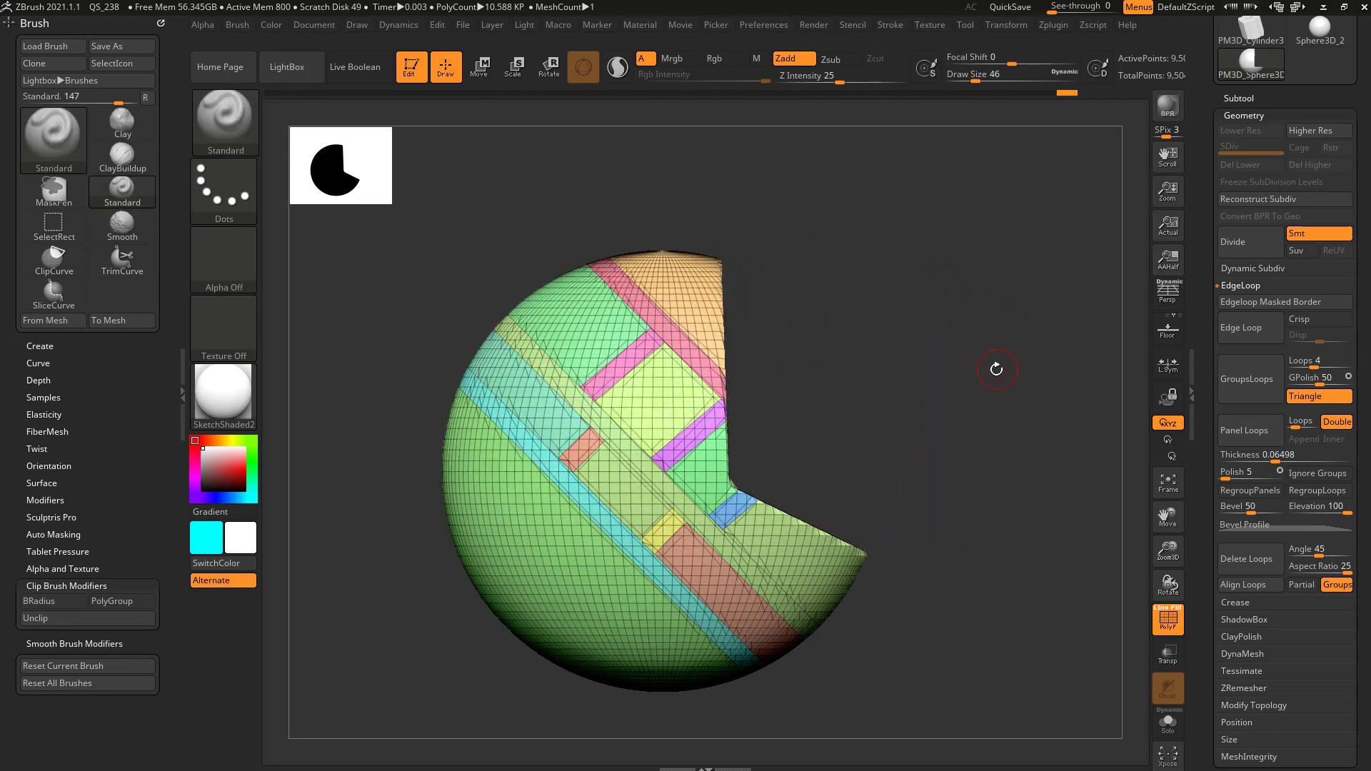
key(ctrl+z)
key(ctrl+z)
key(ctrl+z)
key(ctrl+shift)
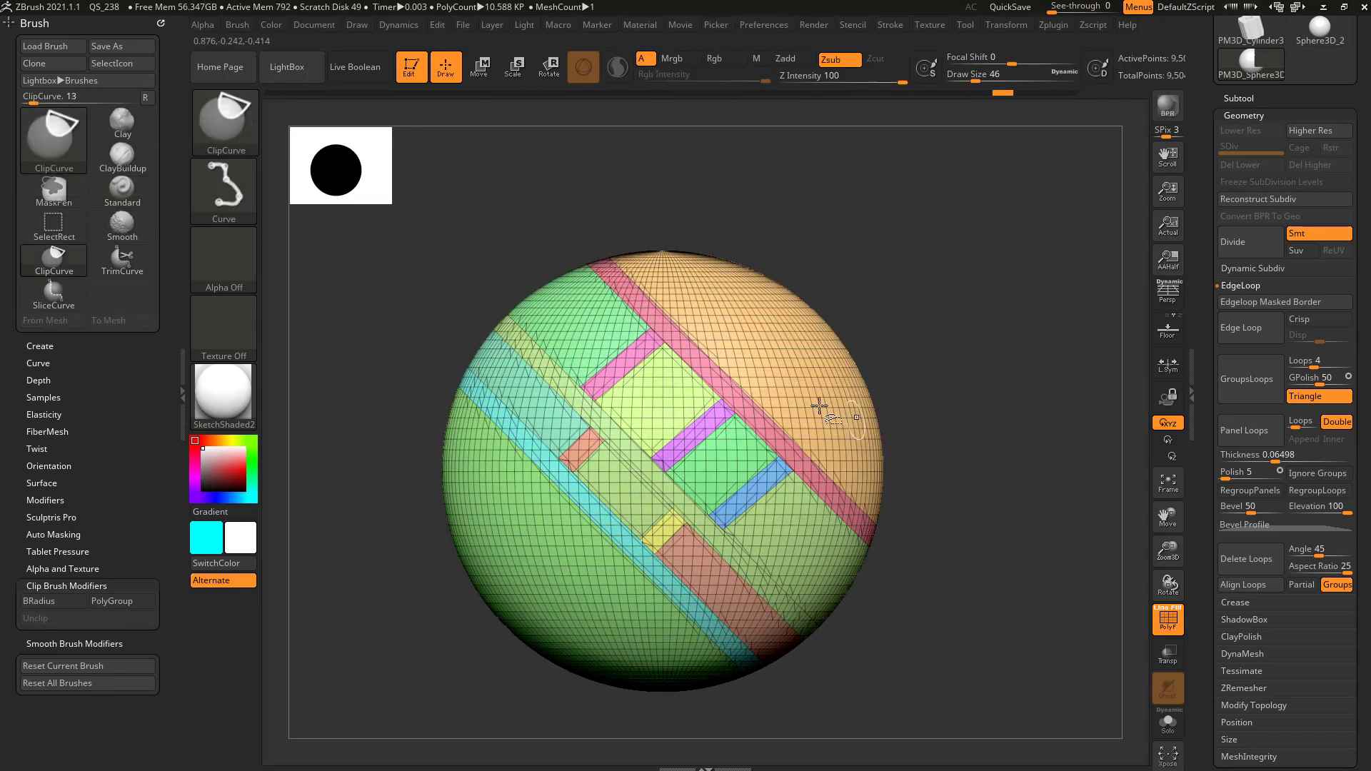
Step: Choose the SliceCirc brush and turn on its BRadius modifier
ctrl+shift+click(235, 116)
ctrl+shift+click(796, 202)
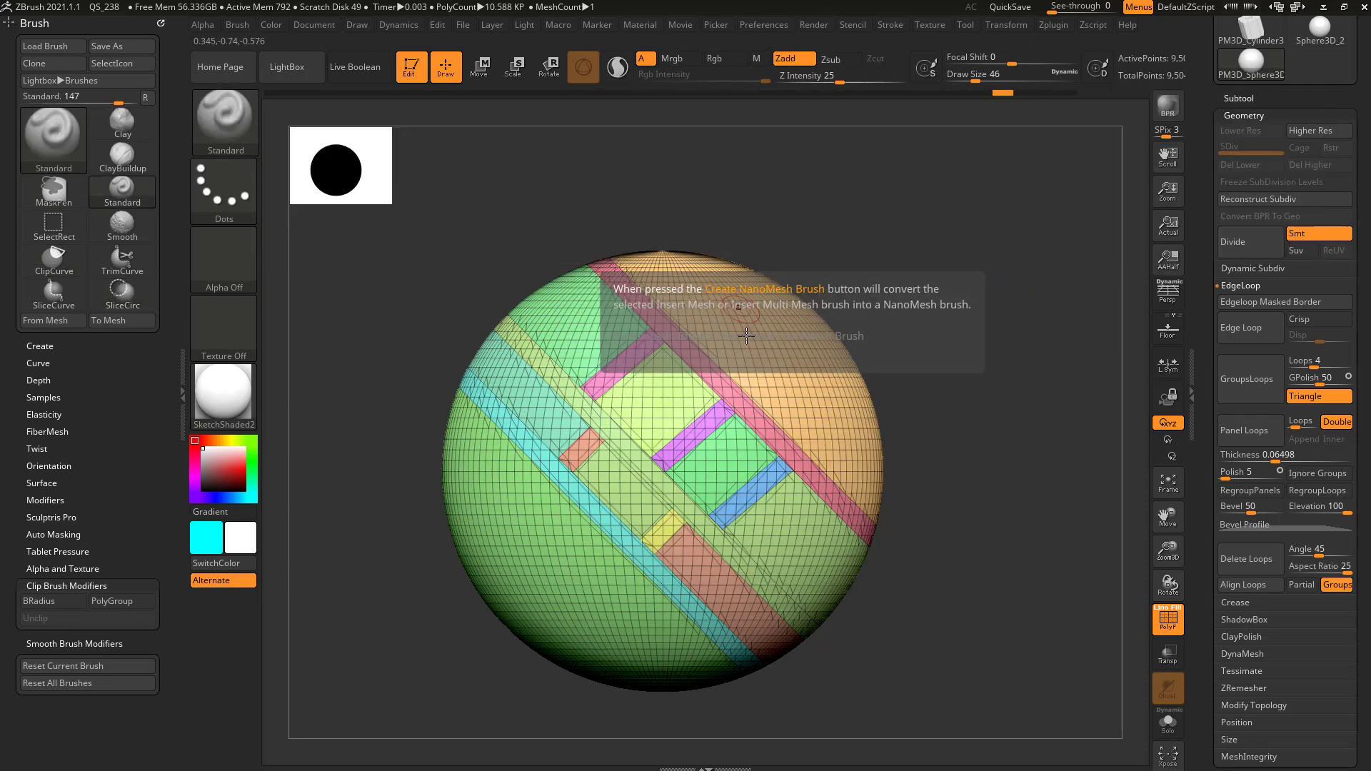
key(ctrl+shift+space)
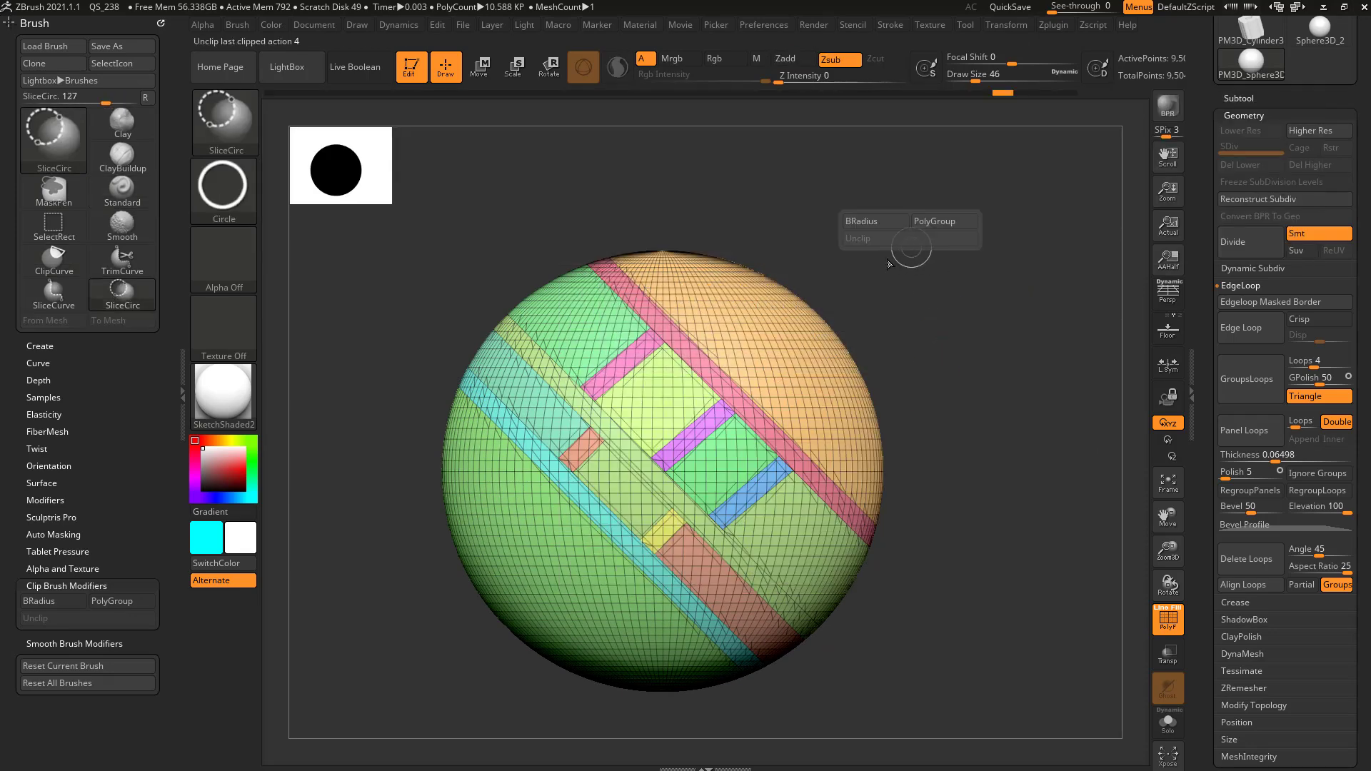
click(880, 223)
Step: Undo the trial circular slice and rewind the undo history to the plain, uncut sphere
key(ctrl+shift)
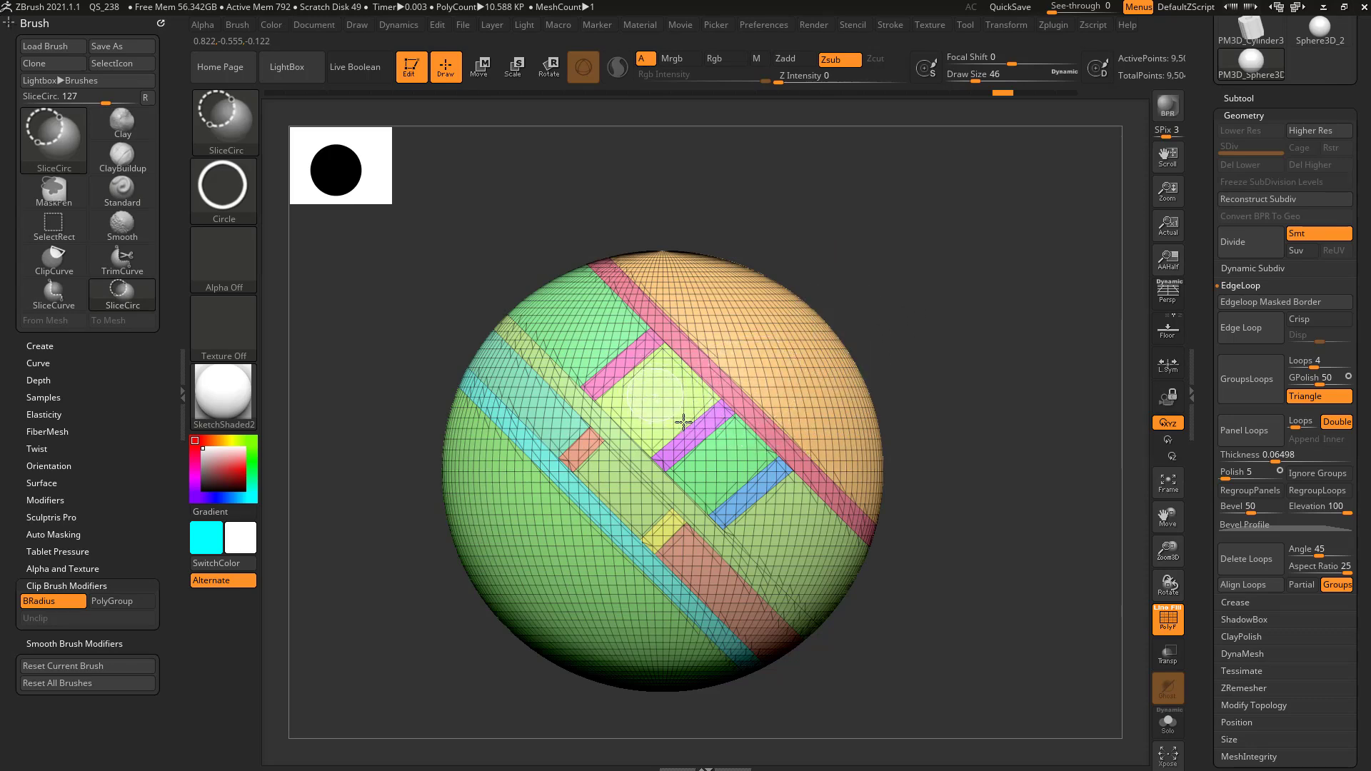
key(ctrl+z)
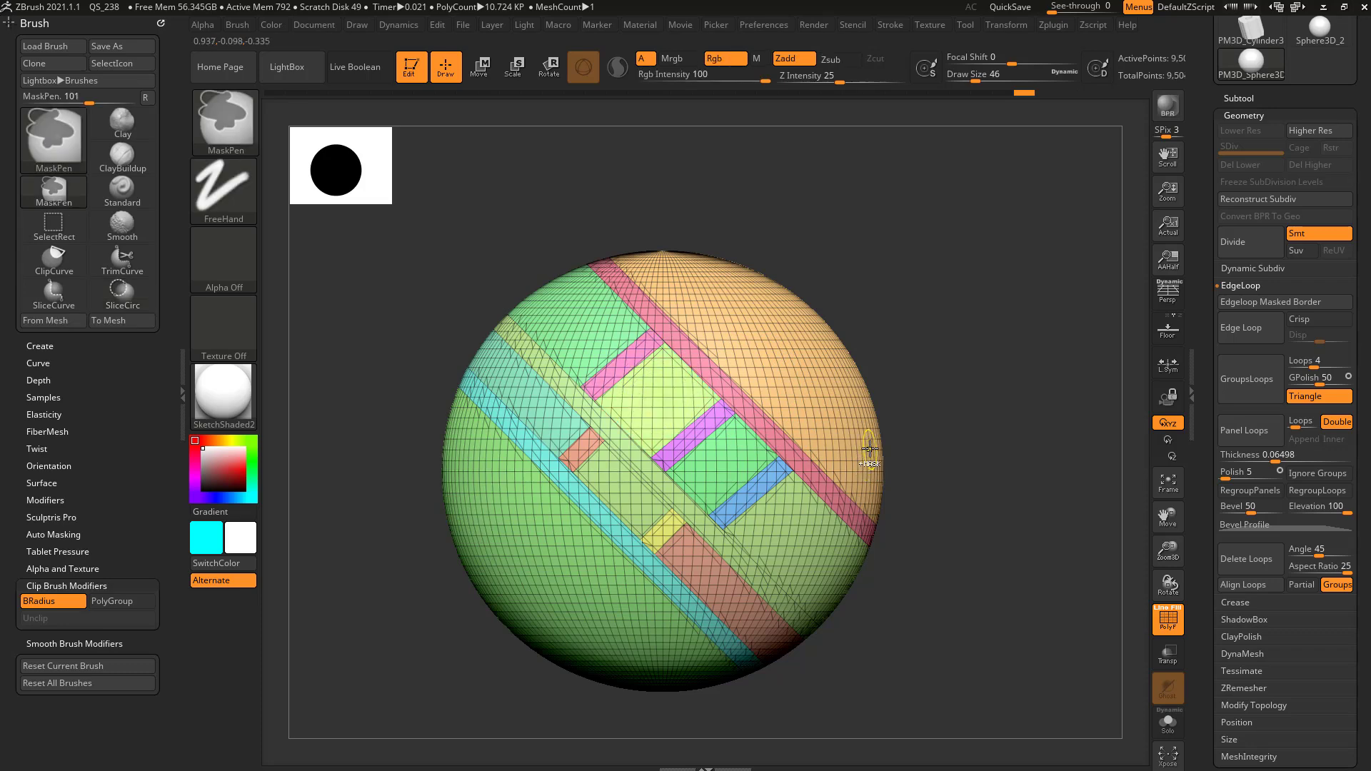
drag(961, 96, 293, 95)
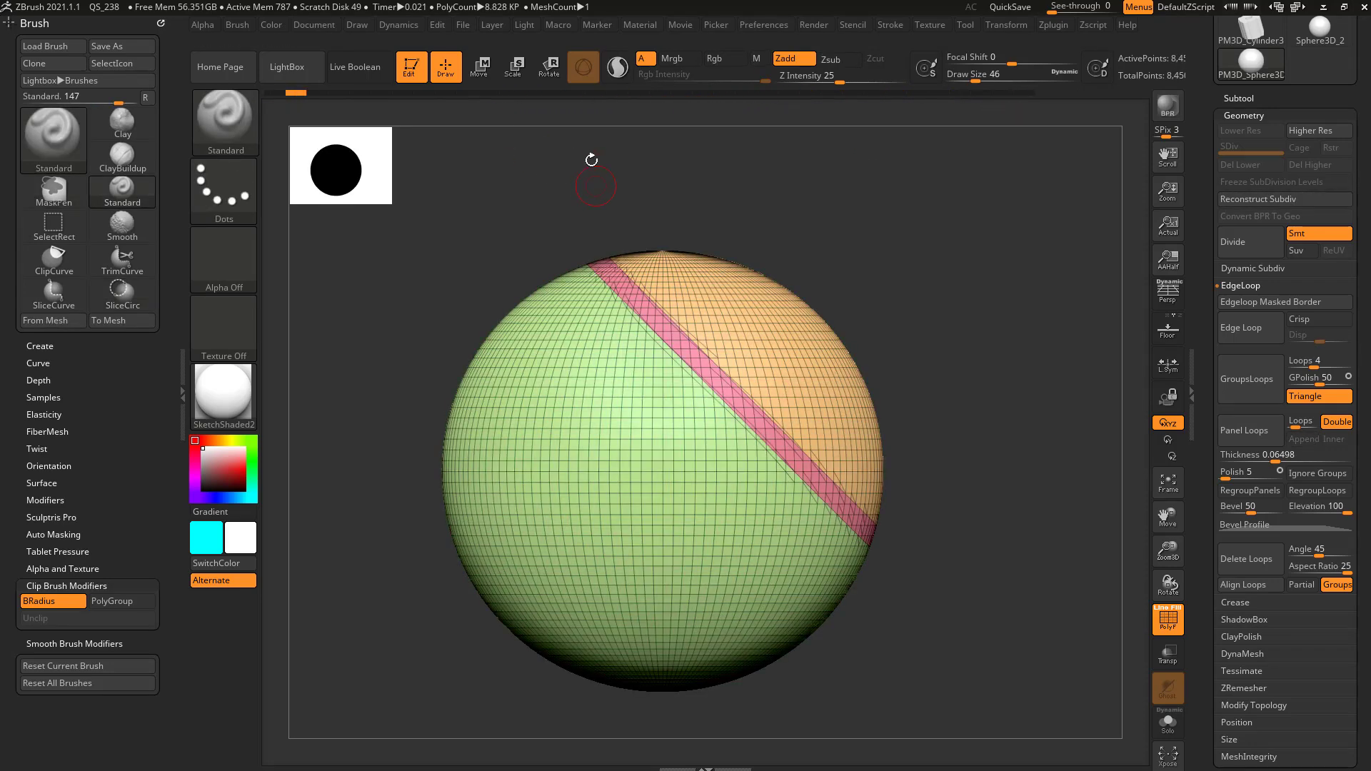
key(ctrl+z)
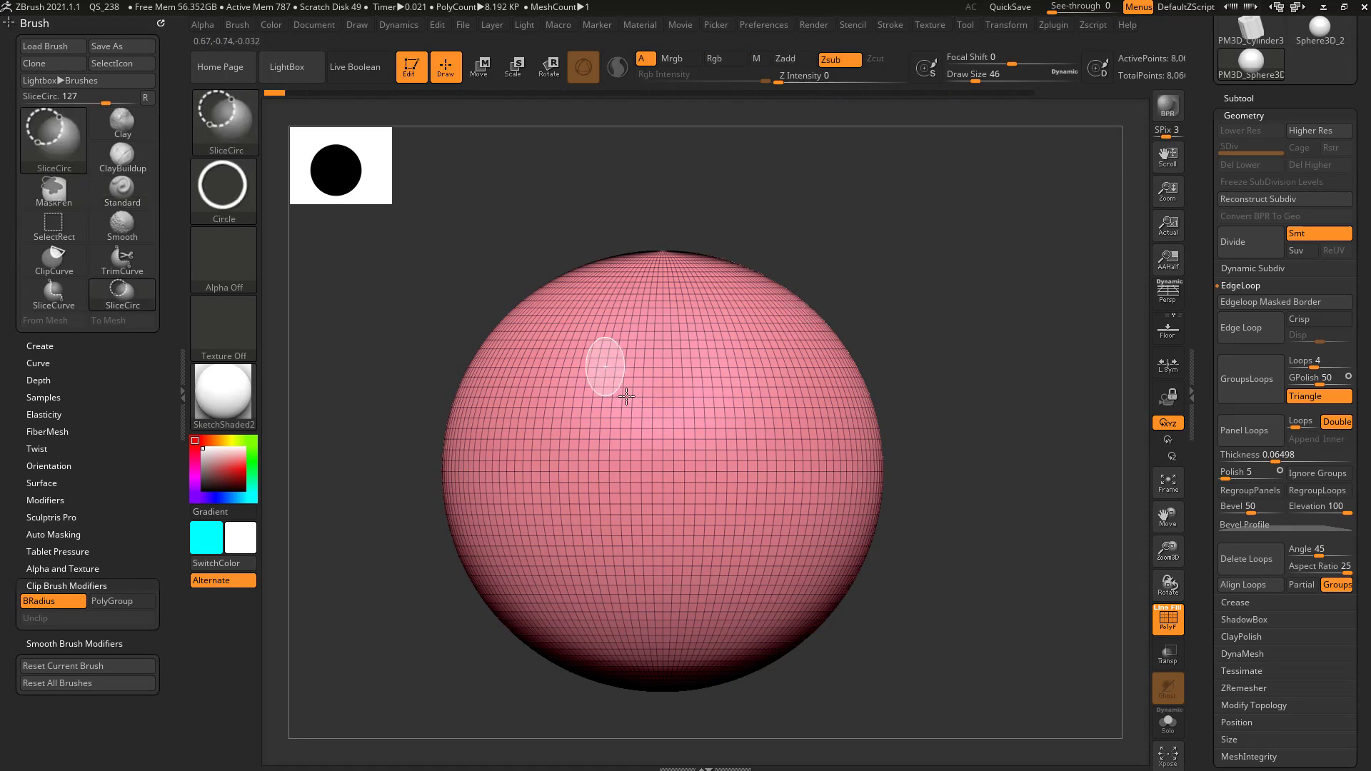
Step: Slice two circles with rings across the sphere's upper half, accepting removal of the newer undo history and reducing the draw size to 27
click(621, 400)
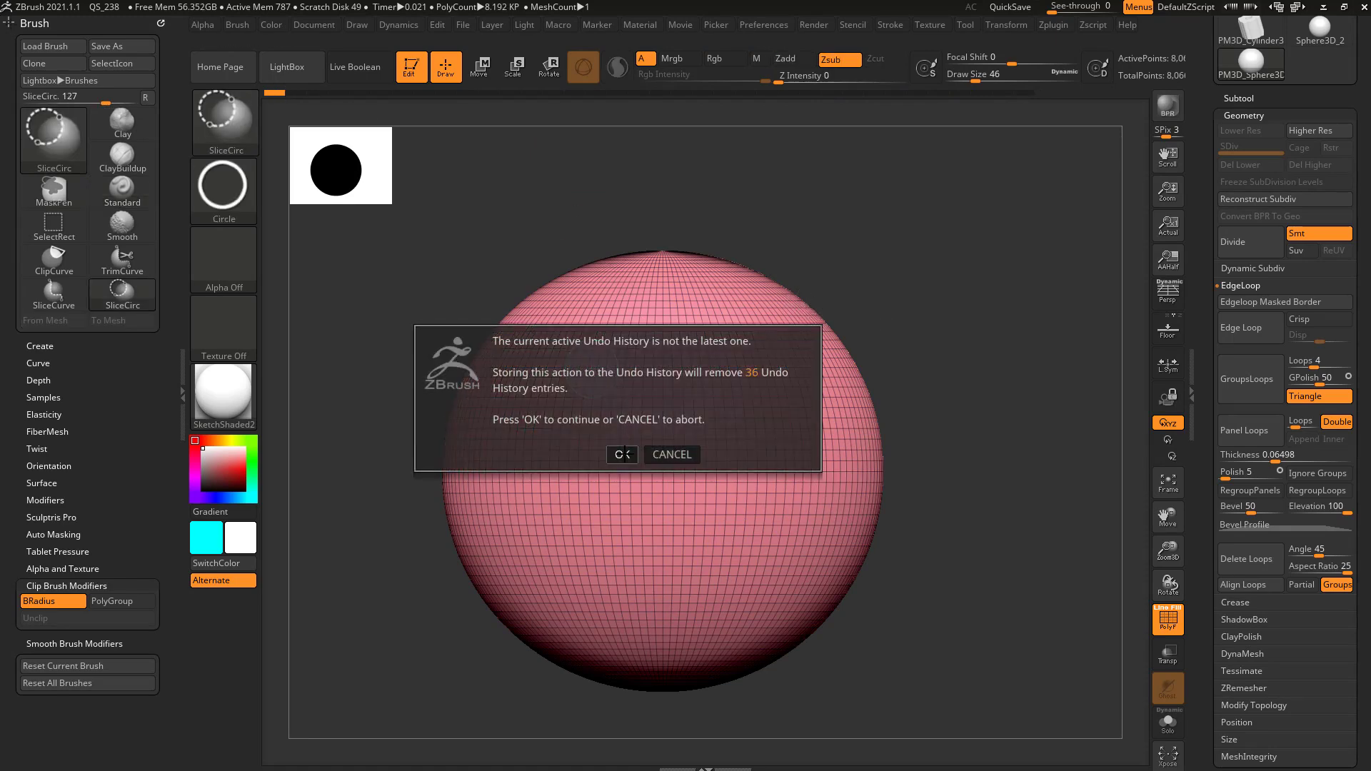
click(628, 453)
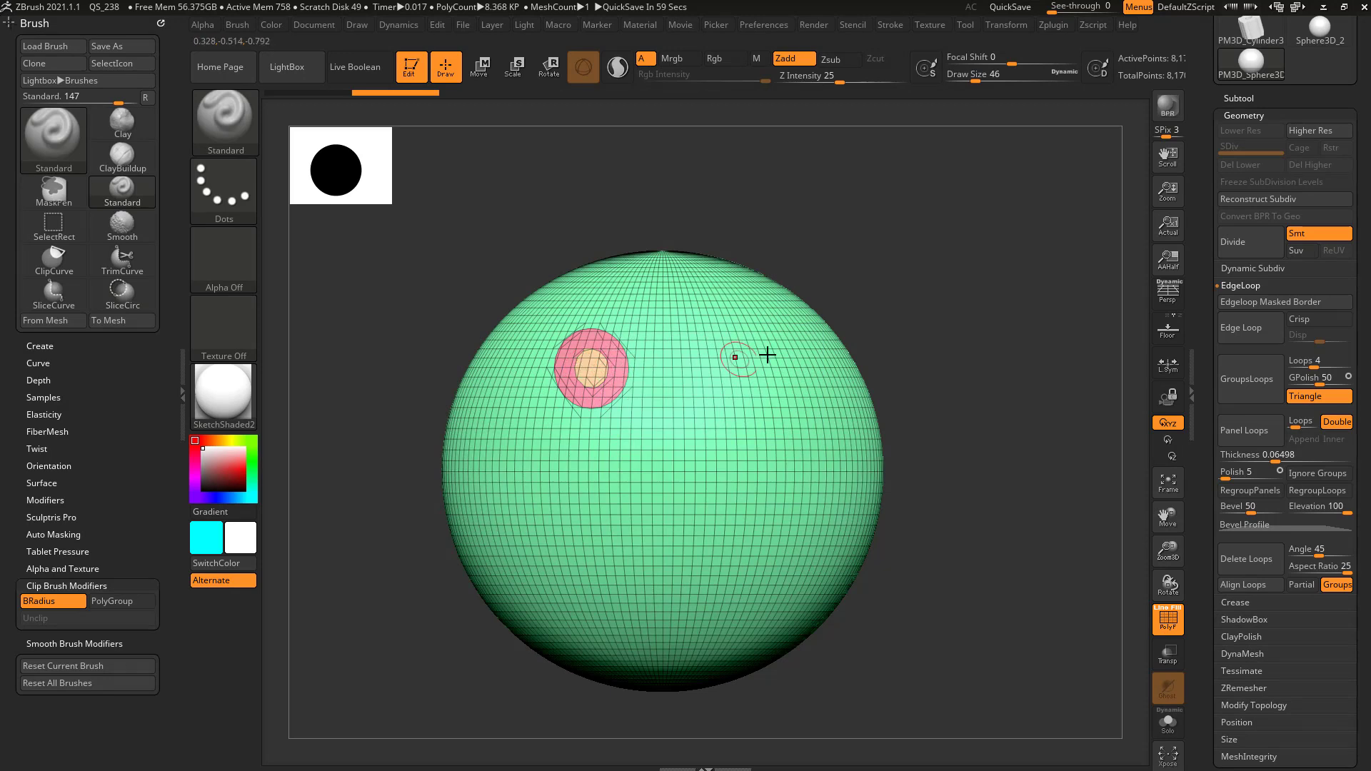
key(s)
key(ctrl+shift)
ctrl+shift+drag(904, 343, 733, 396)
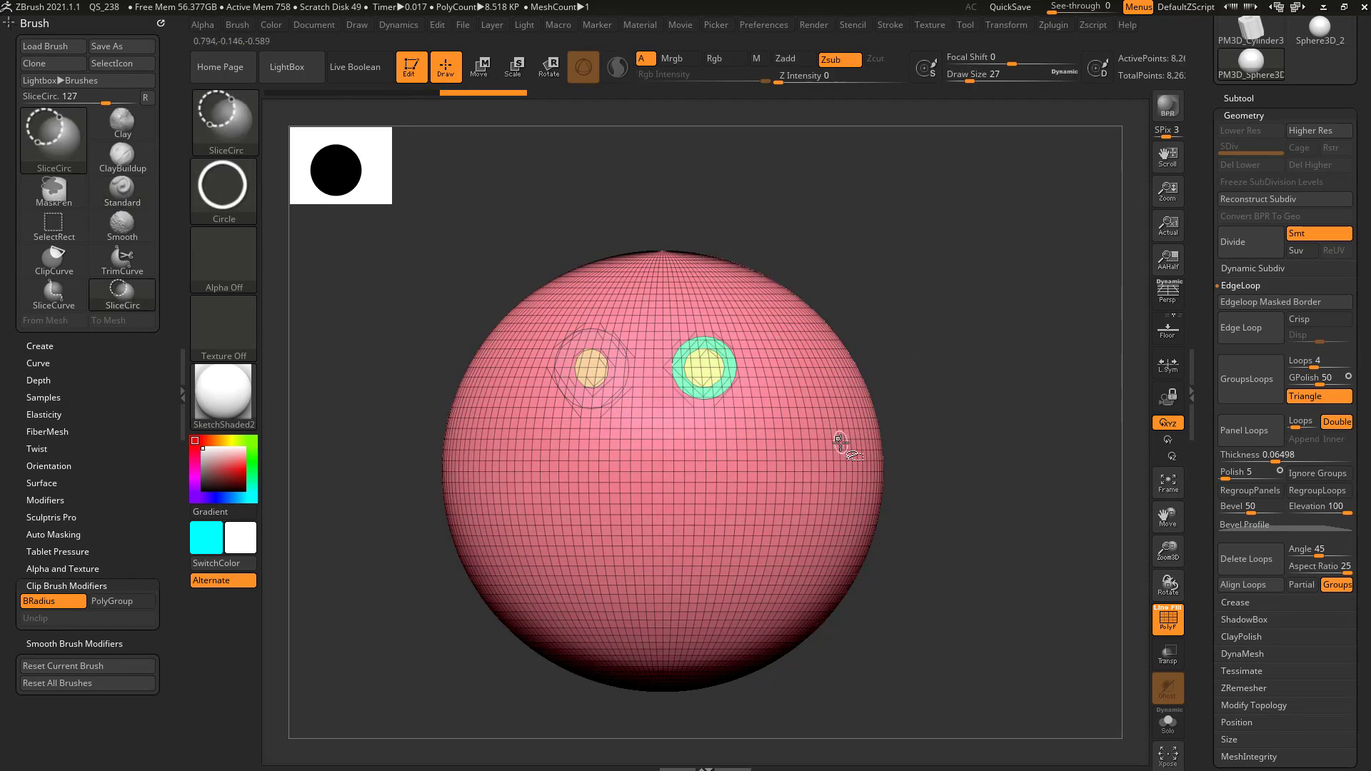
Step: Replay the last circular slice at four more spots across the middle and lower part of the sphere
key(shift)
ctrl+shift+click(719, 472)
ctrl+shift+click(619, 493)
ctrl+shift+click(515, 477)
ctrl+shift+click(580, 595)
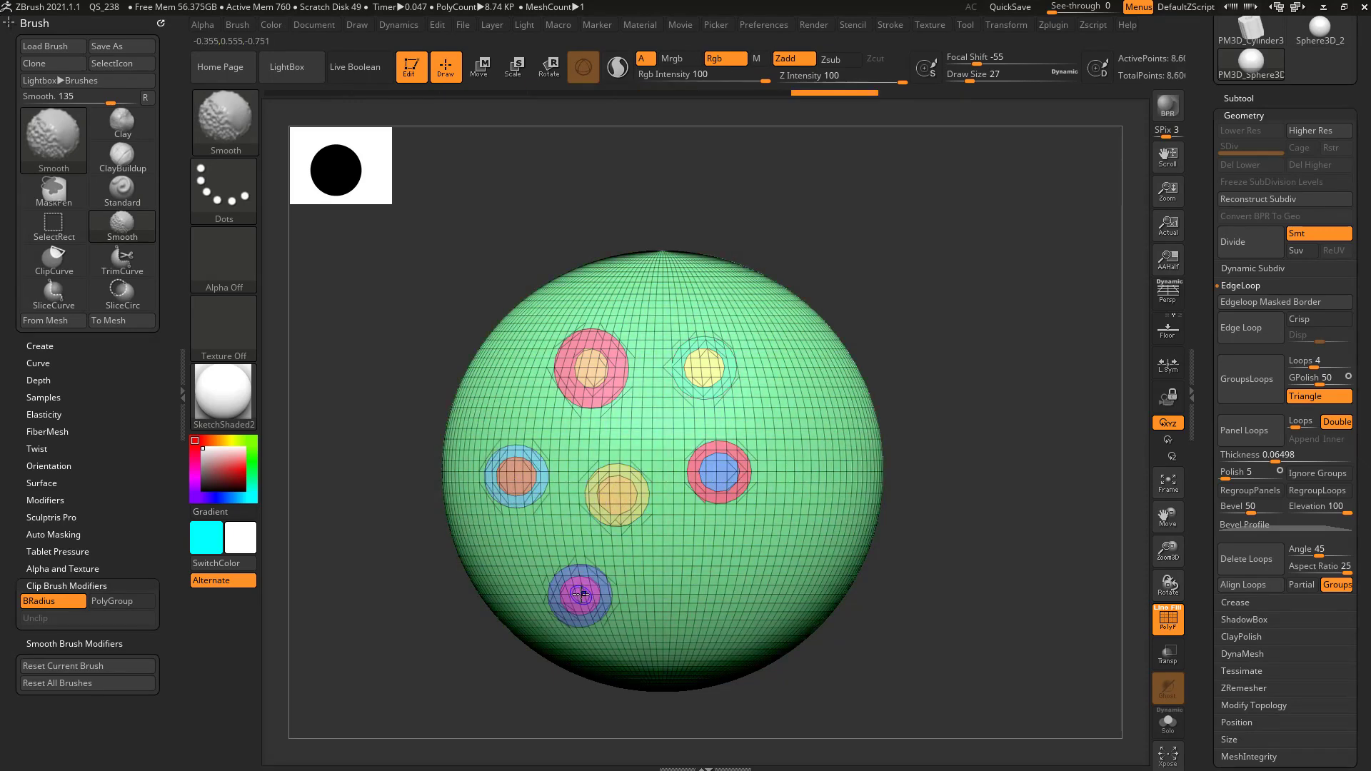
Step: Show the Replay Last Relative option in the stroke modifiers and replay the slice once more on the sphere's lower right
click(890, 25)
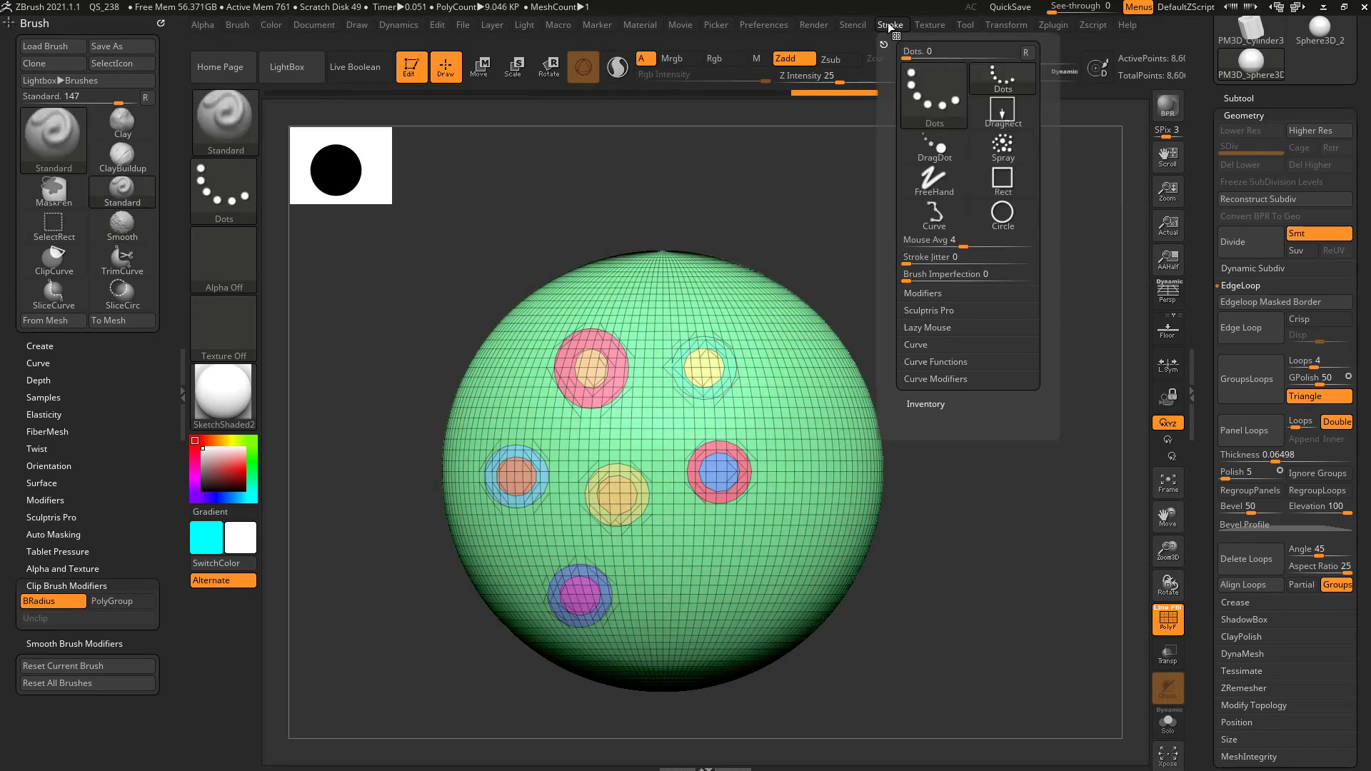
click(922, 294)
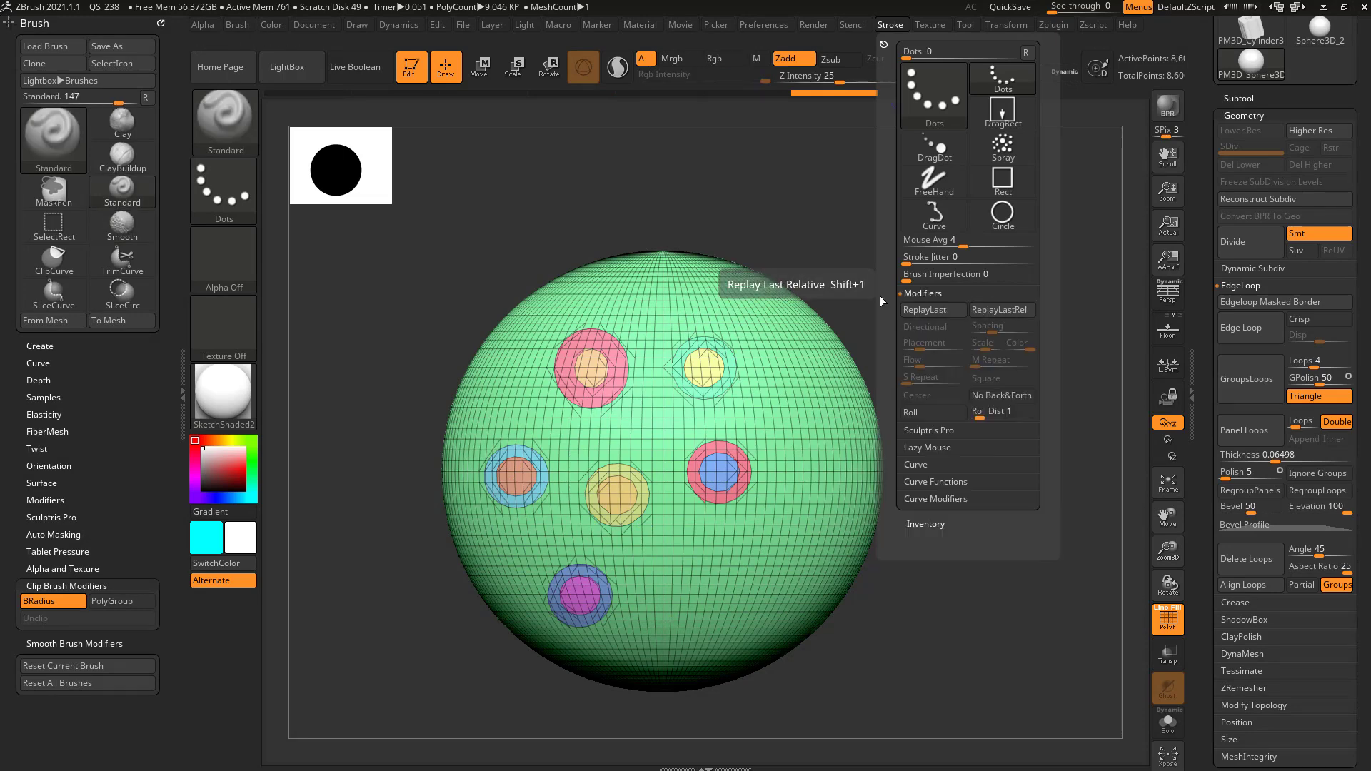
key(shift+1)
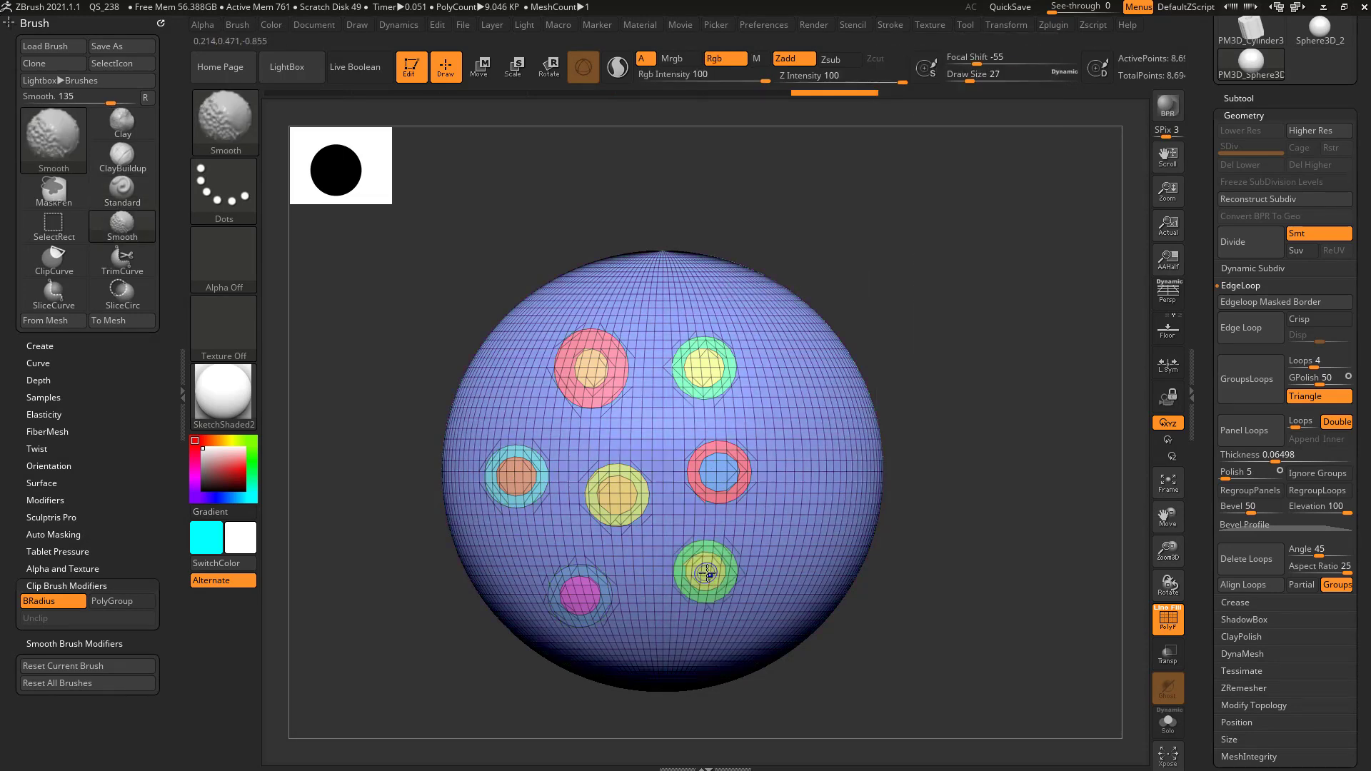